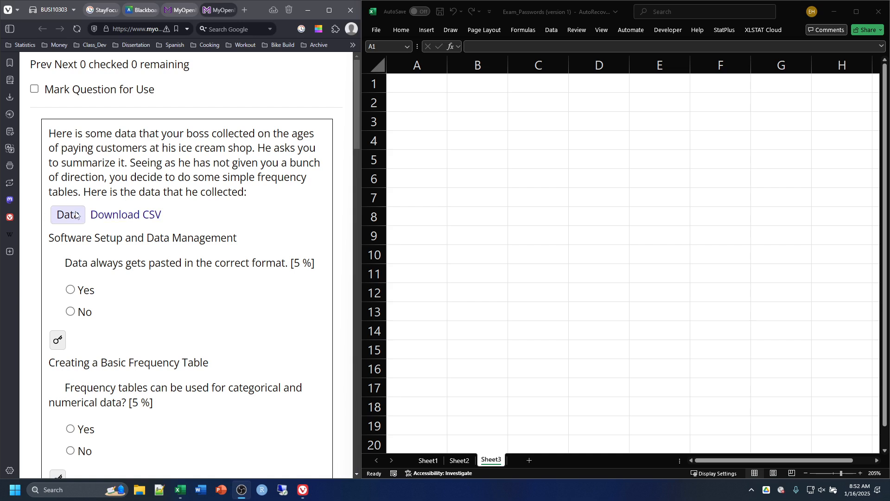
Step: Download the ice cream shop customer data as a CSV file and open Data.csv in Excel
{"action": "left_click", "coordinate": [115, 219]}
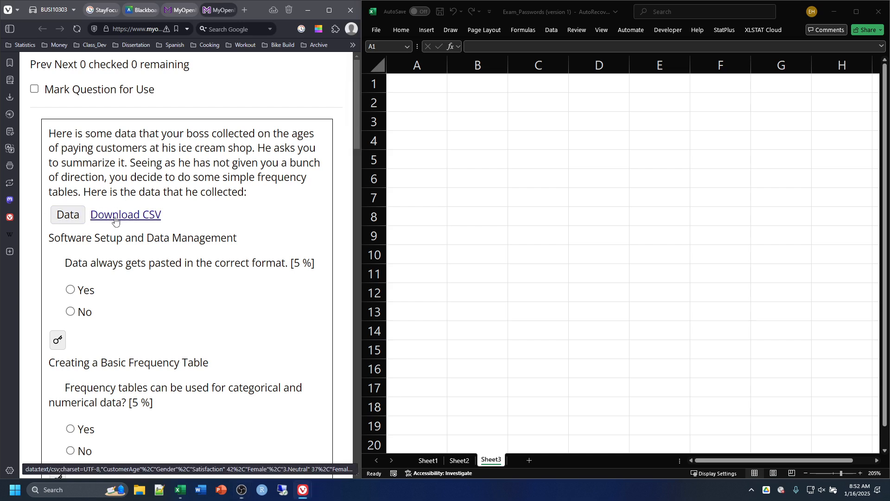
{"action": "left_click", "coordinate": [7, 101]}
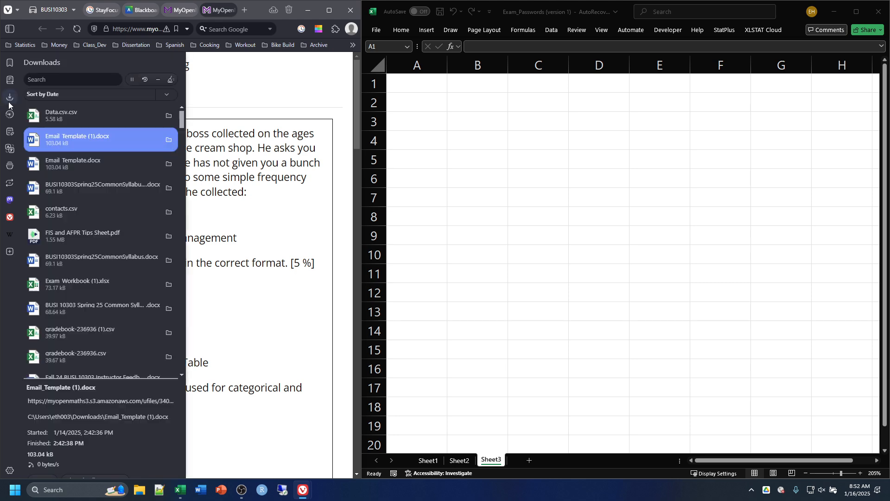
{"action": "left_click", "coordinate": [58, 114]}
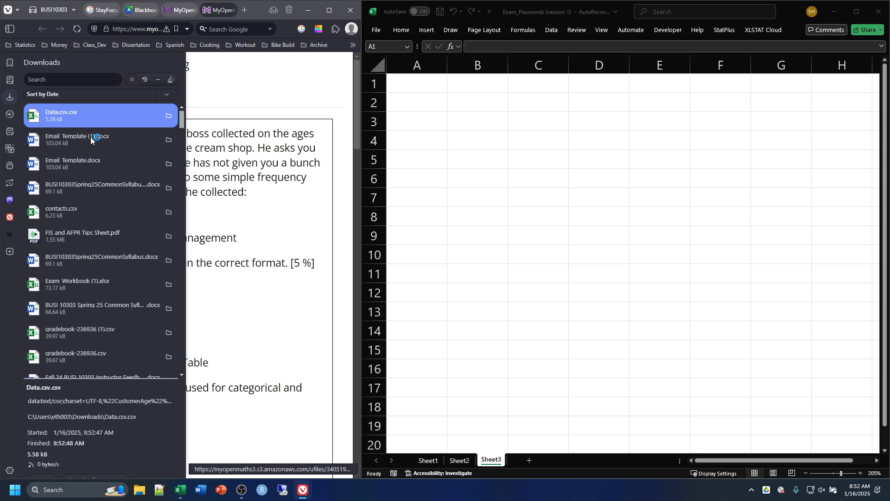
{"action": "double_click", "coordinate": [59, 115]}
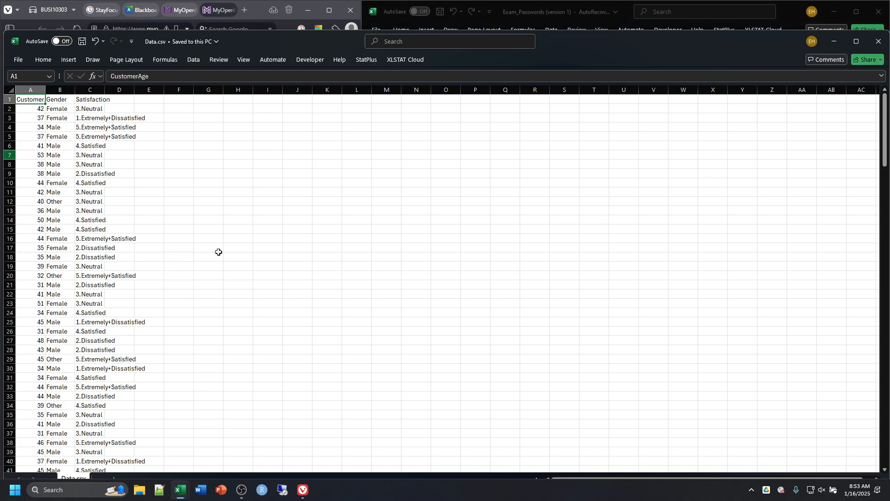
Step: Place the Data.csv workbook window beside the web page and enlarge its sheet to 160% zoom
{"action": "key", "text": "super+Right"}
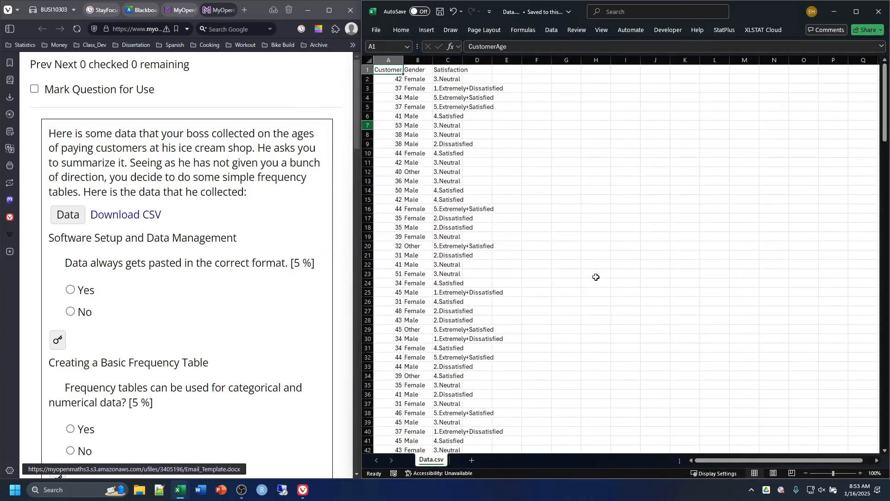
{"action": "scroll", "coordinate": [558, 283], "scroll_direction": "up", "scroll_amount": 2}
{"action": "scroll", "coordinate": [558, 282], "scroll_direction": "up", "scroll_amount": 3}
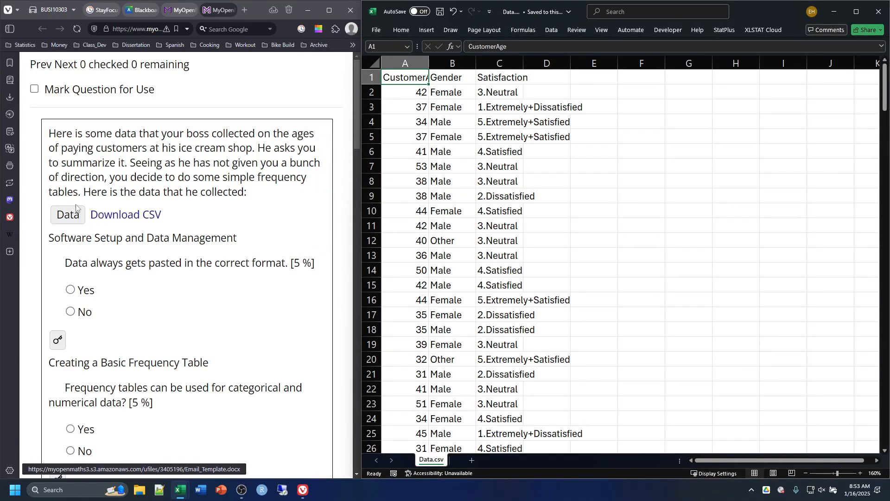
Step: Show the data table on the question page and copy it whole, including the CustomerAge, Gender and Satisfaction headers
{"action": "left_click", "coordinate": [68, 215]}
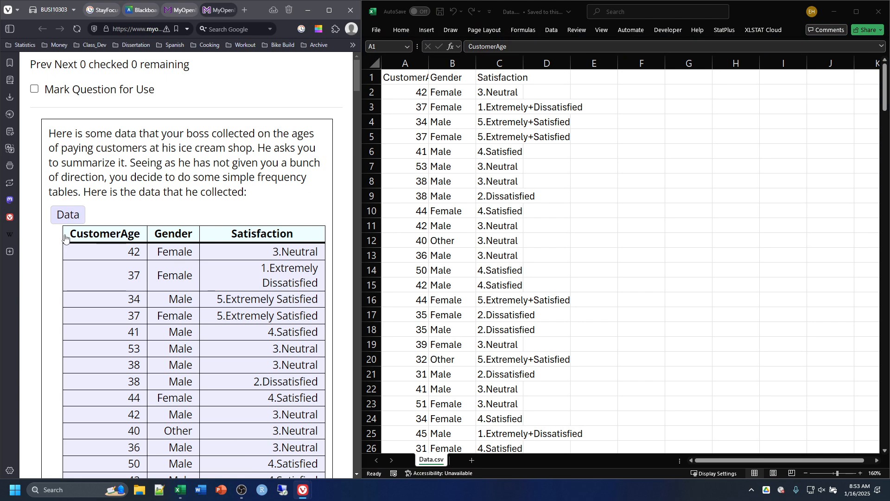
{"action": "left_click_drag", "start_coordinate": [69, 234], "coordinate": [336, 234]}
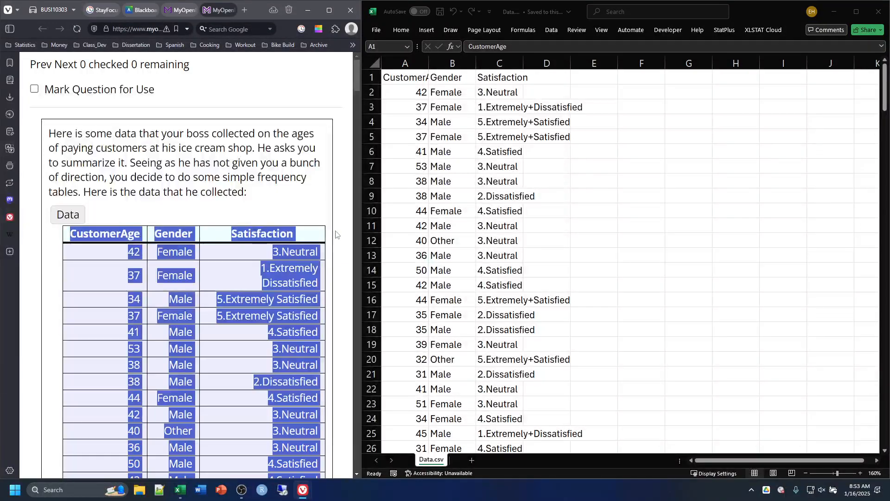
{"action": "right_click", "coordinate": [298, 234]}
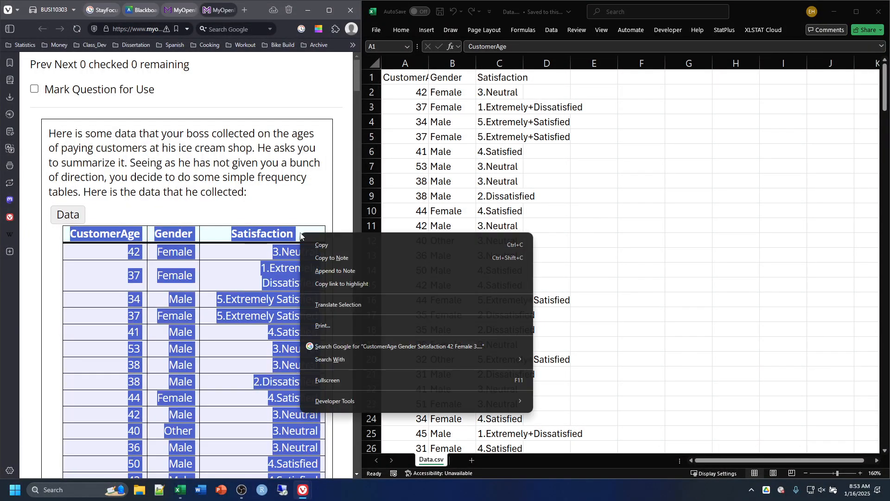
{"action": "left_click", "coordinate": [321, 245]}
Step: Add a new sheet to the workbook and paste the copied table at A1 as Text using Paste Special
{"action": "left_click", "coordinate": [471, 462]}
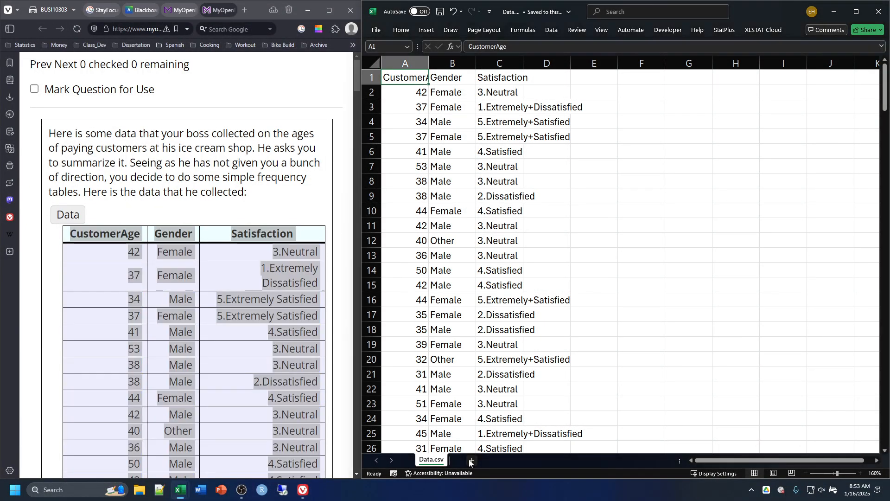
{"action": "left_click", "coordinate": [471, 463]}
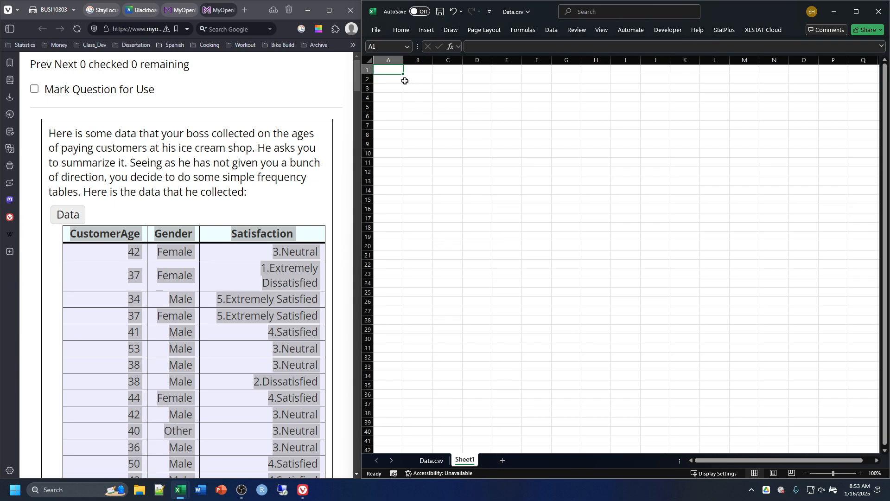
{"action": "right_click", "coordinate": [392, 70]}
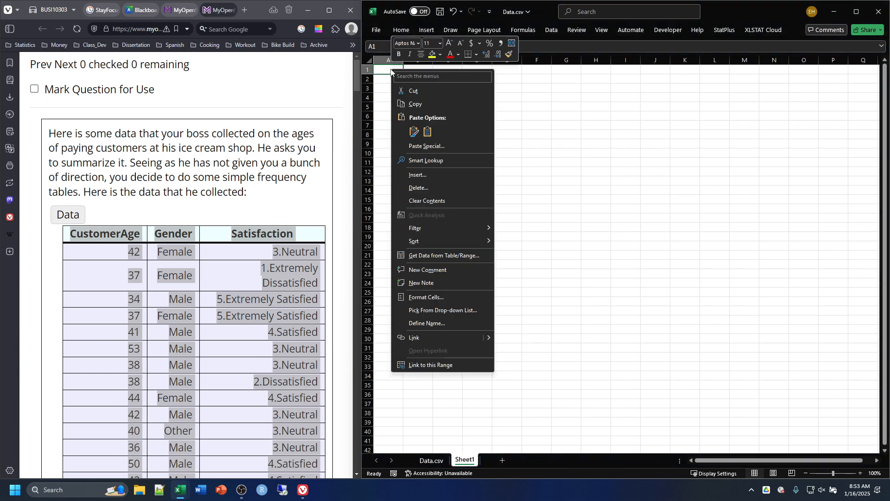
{"action": "left_click", "coordinate": [422, 150]}
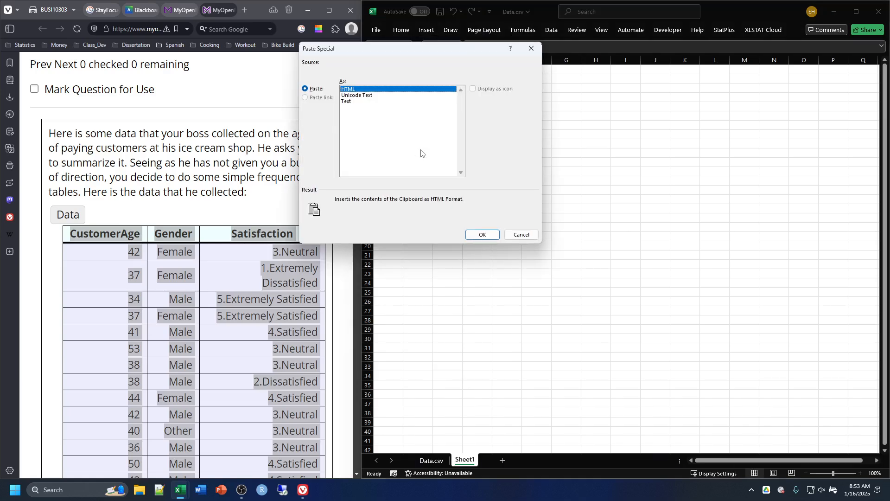
{"action": "left_click", "coordinate": [349, 102]}
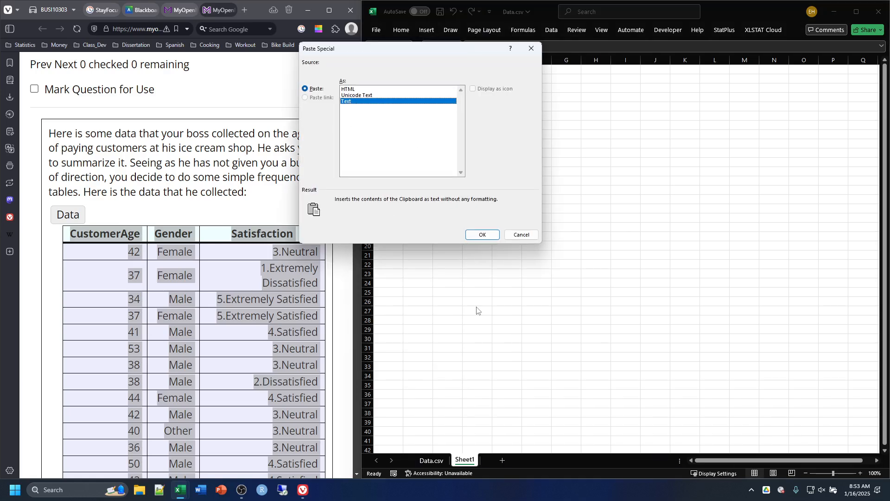
{"action": "left_click", "coordinate": [480, 235]}
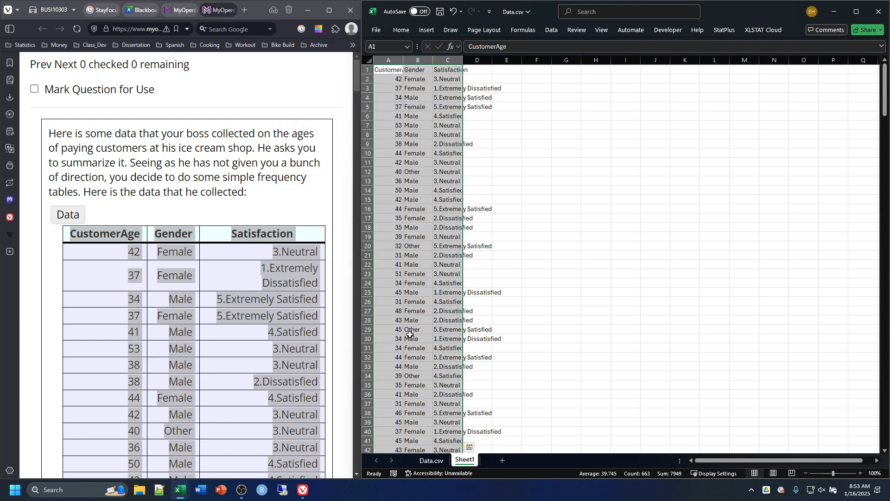
Step: Return to the Data.csv sheet and autofit the widths of the CustomerAge, Gender and Satisfaction columns
{"action": "left_click", "coordinate": [431, 460]}
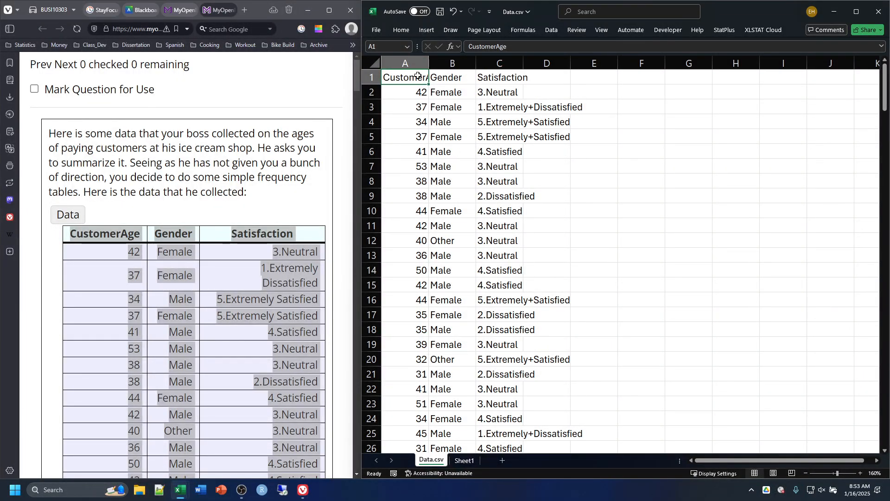
{"action": "left_click", "coordinate": [444, 76]}
{"action": "left_click", "coordinate": [505, 73]}
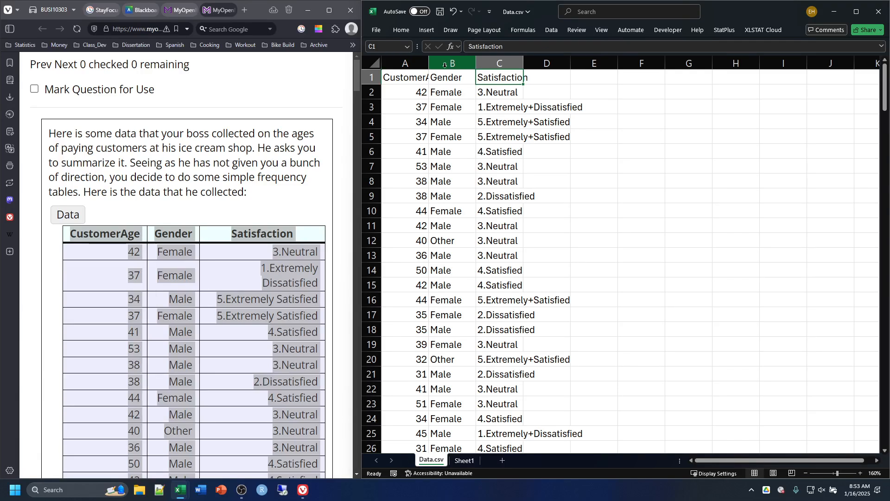
{"action": "double_click", "coordinate": [428, 65]}
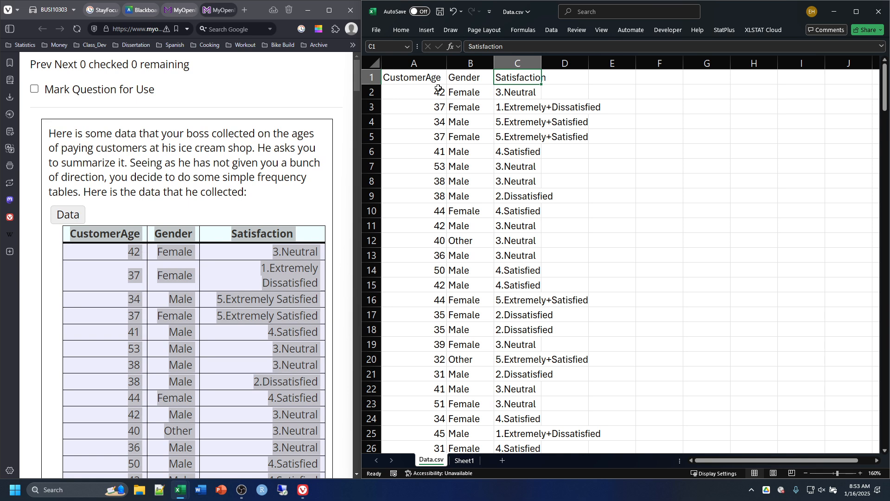
{"action": "double_click", "coordinate": [492, 64]}
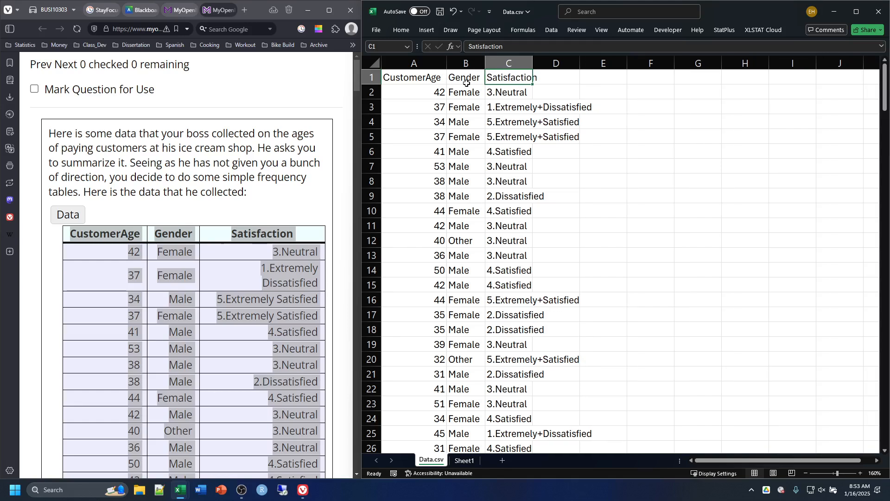
{"action": "double_click", "coordinate": [533, 63]}
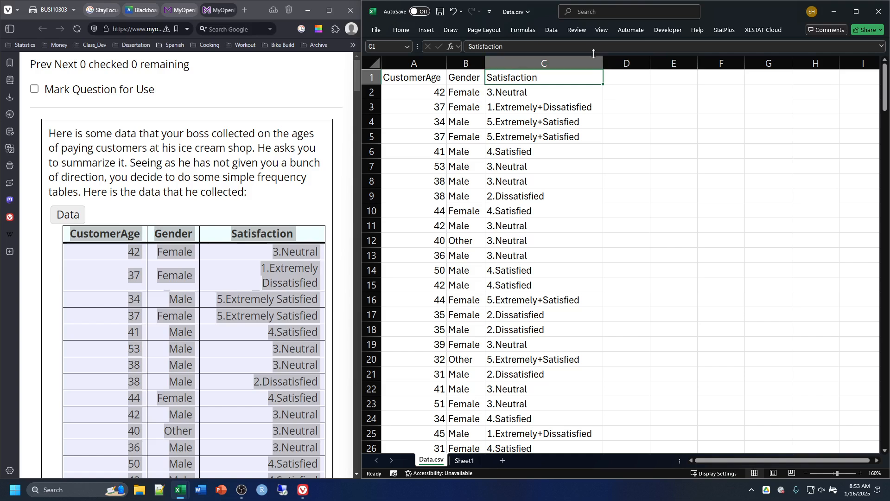
{"action": "left_click", "coordinate": [584, 63]}
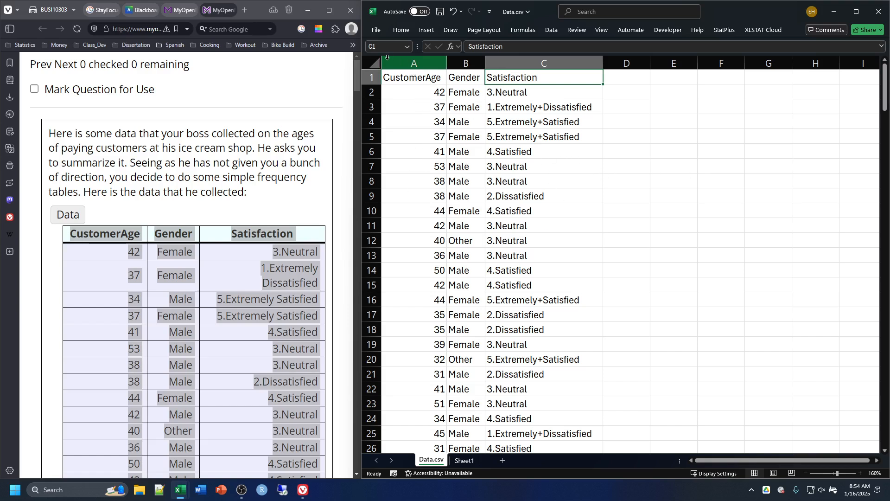
Step: Try centre alignment on columns A through C, and set them to left alignment with the ribbon kept open
{"action": "left_click_drag", "start_coordinate": [393, 63], "coordinate": [575, 60]}
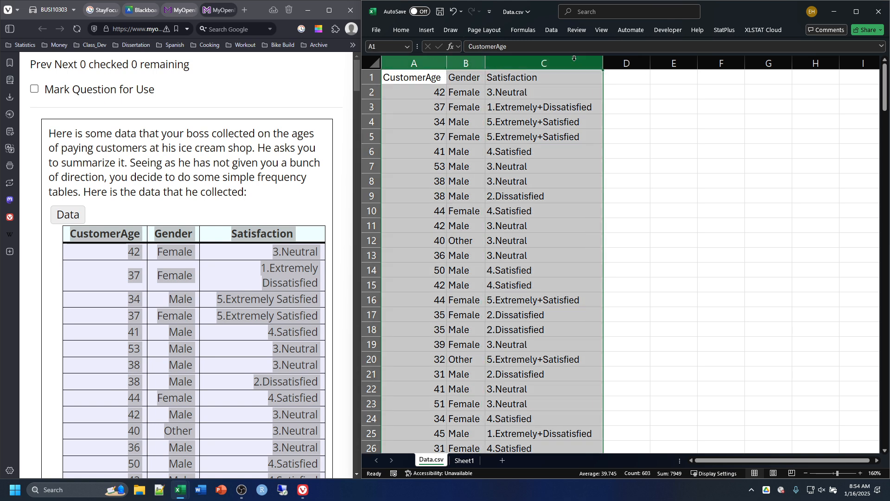
{"action": "left_click", "coordinate": [397, 29]}
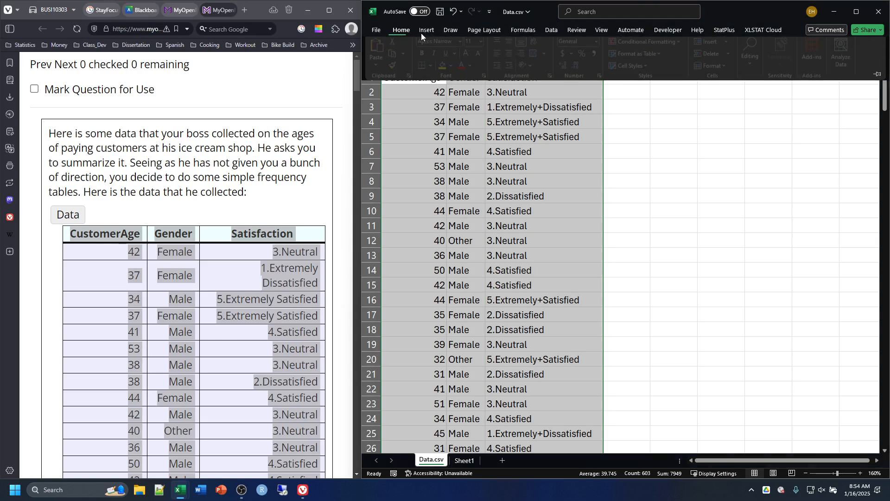
{"action": "left_click", "coordinate": [879, 79]}
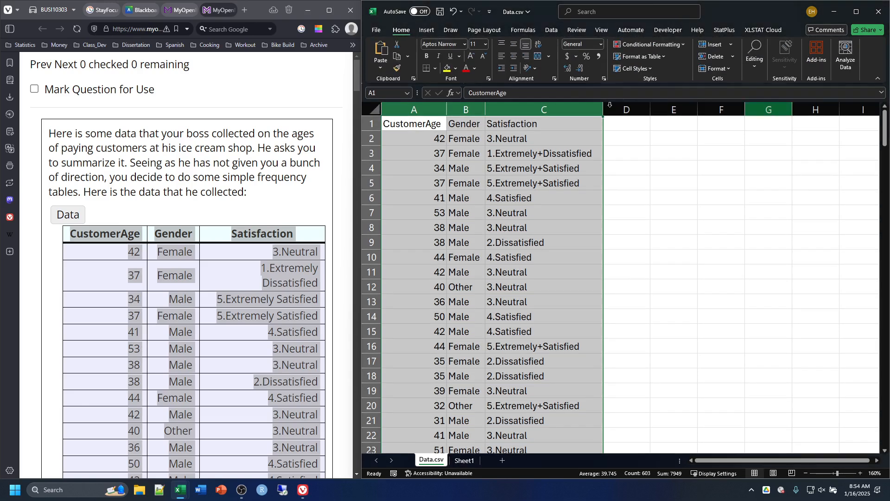
{"action": "left_click", "coordinate": [513, 57]}
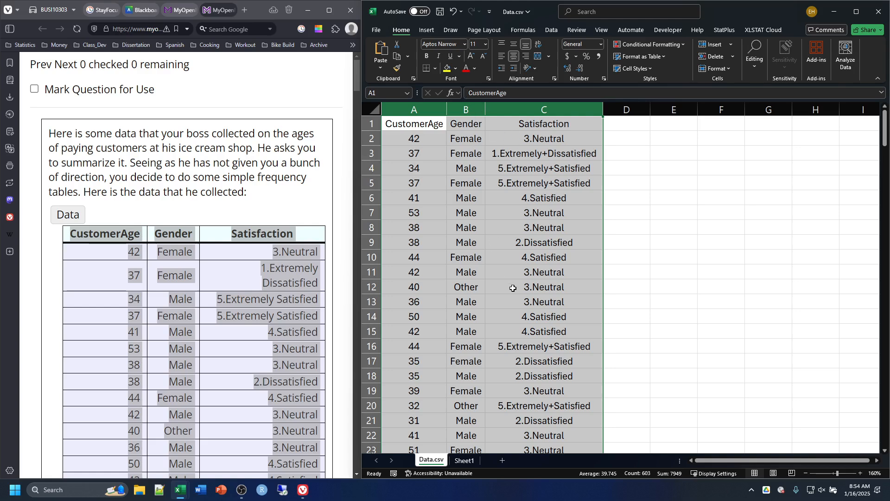
{"action": "left_click", "coordinate": [502, 56]}
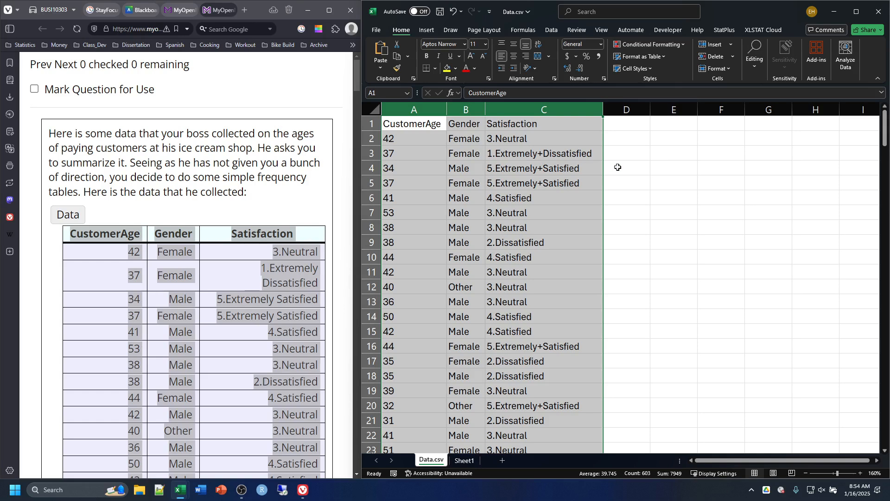
{"action": "left_click", "coordinate": [667, 168]}
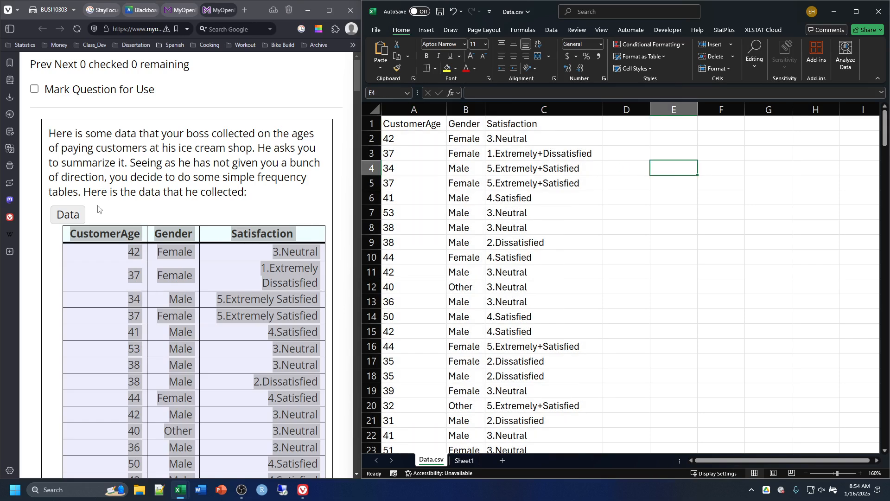
Step: Copy the whole data table from the question page again and collapse it
{"action": "left_click", "coordinate": [70, 214]}
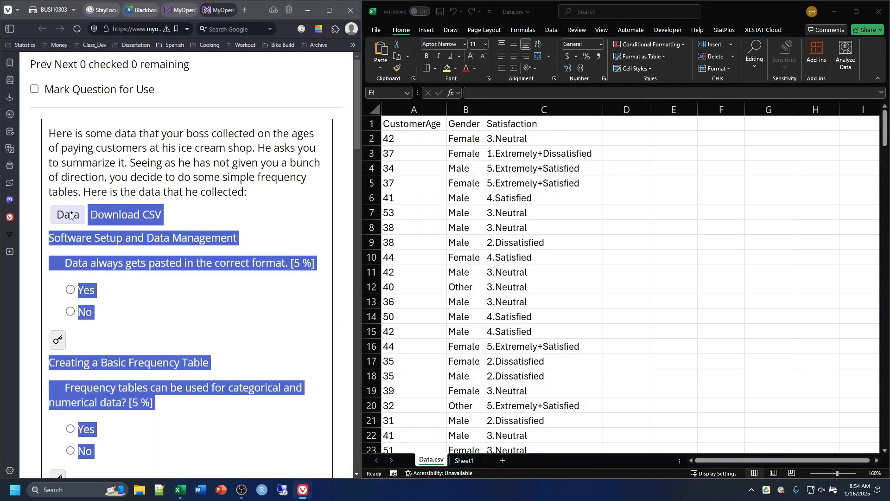
{"action": "left_click", "coordinate": [289, 213]}
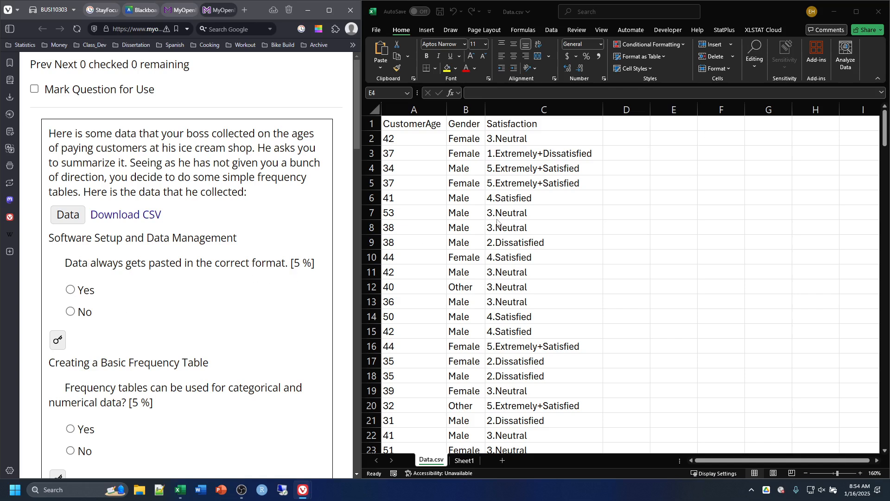
{"action": "left_click", "coordinate": [75, 214]}
{"action": "left_click_drag", "start_coordinate": [70, 234], "coordinate": [335, 232]}
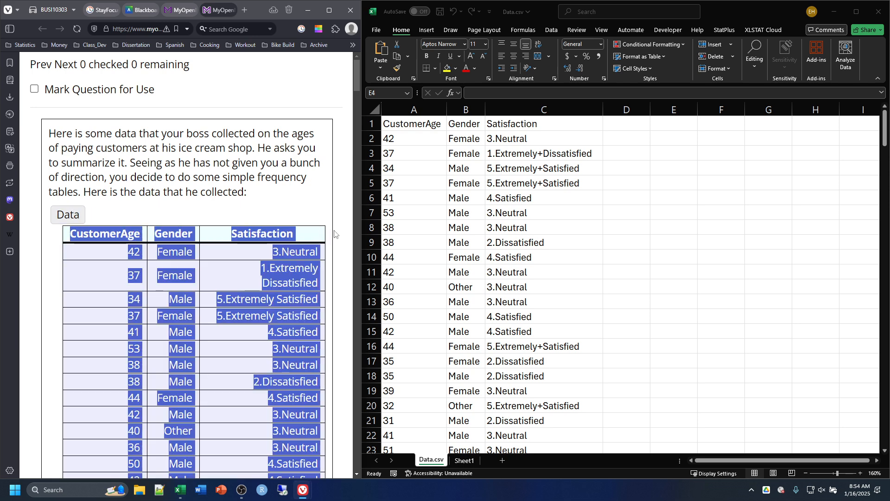
{"action": "right_click", "coordinate": [335, 231]}
{"action": "left_click", "coordinate": [348, 240]}
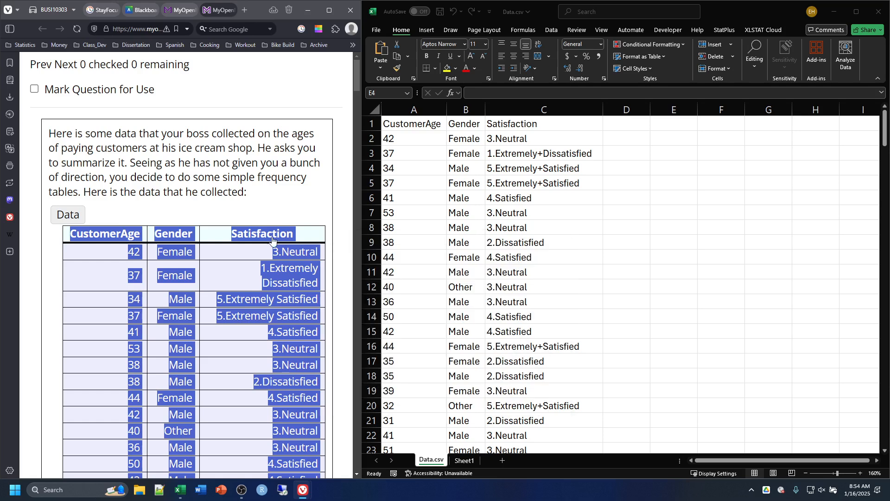
{"action": "left_click", "coordinate": [66, 213]}
Step: Paste the copied web table at cell E1 of the Data.csv sheet
{"action": "left_click", "coordinate": [687, 130]}
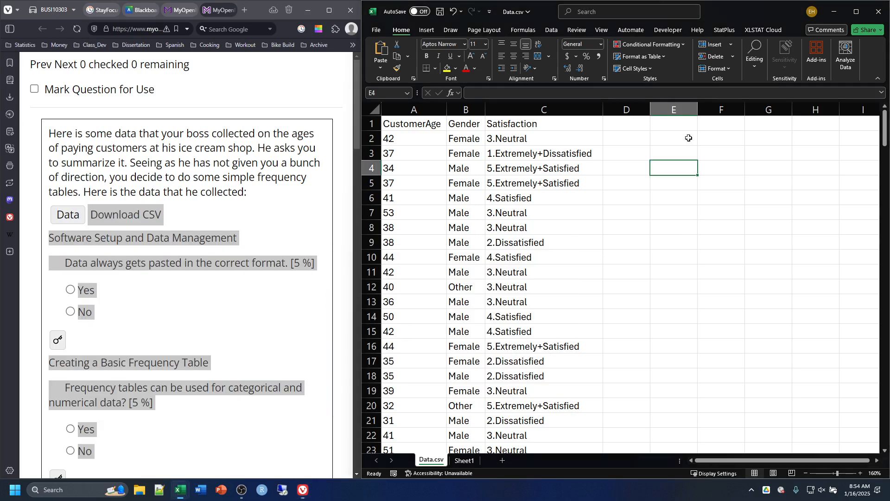
{"action": "left_click", "coordinate": [672, 123]}
{"action": "right_click", "coordinate": [671, 122]}
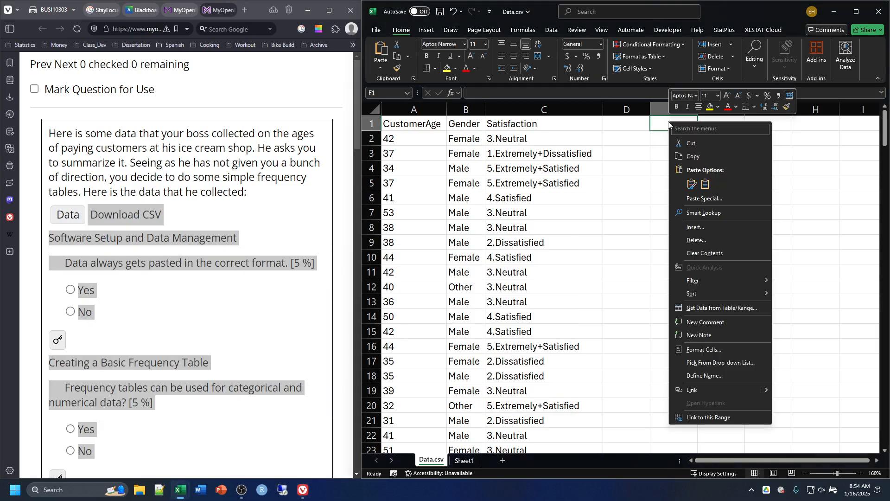
{"action": "left_click", "coordinate": [705, 184]}
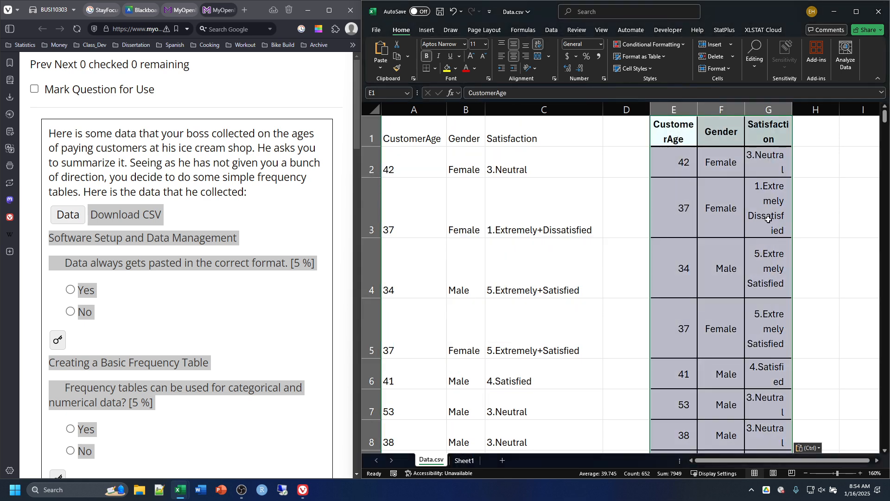
{"action": "left_click", "coordinate": [645, 266]}
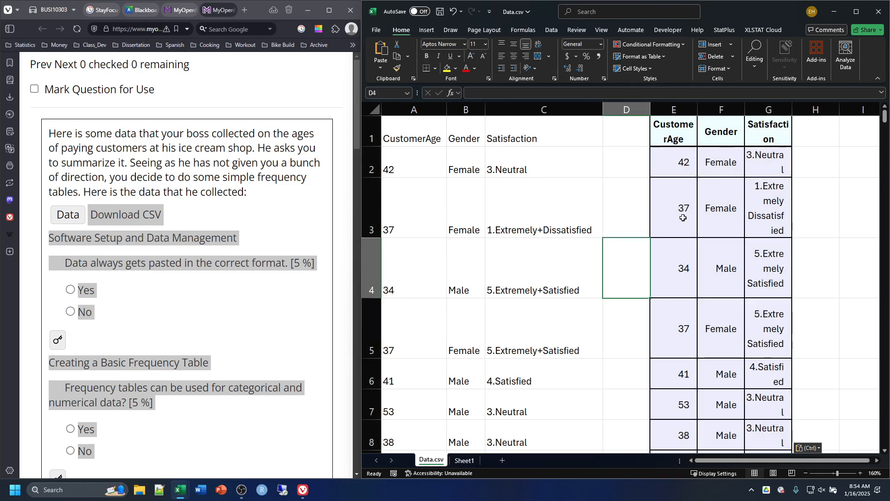
{"action": "left_click", "coordinate": [58, 214]}
{"action": "left_click", "coordinate": [58, 215]}
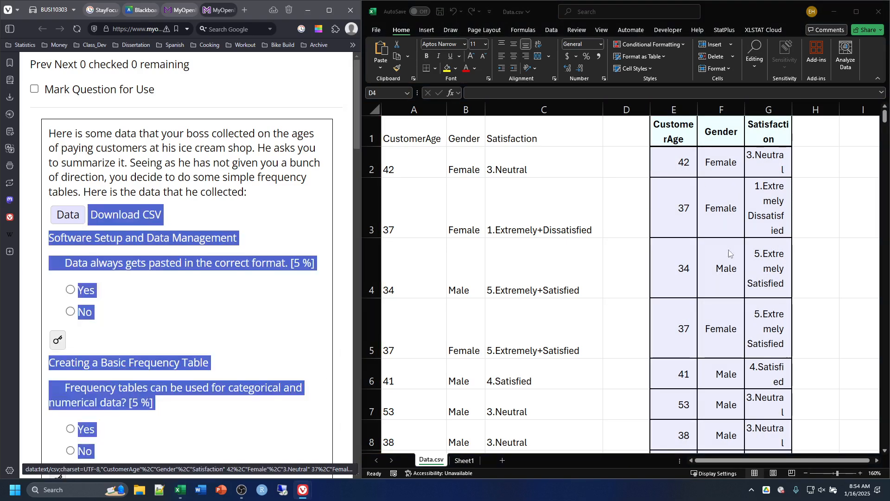
Step: Undo the web table paste at cell E1 of the Data.csv sheet and return to the question page
{"action": "key", "text": "ctrl+z"}
{"action": "left_click", "coordinate": [830, 218]}
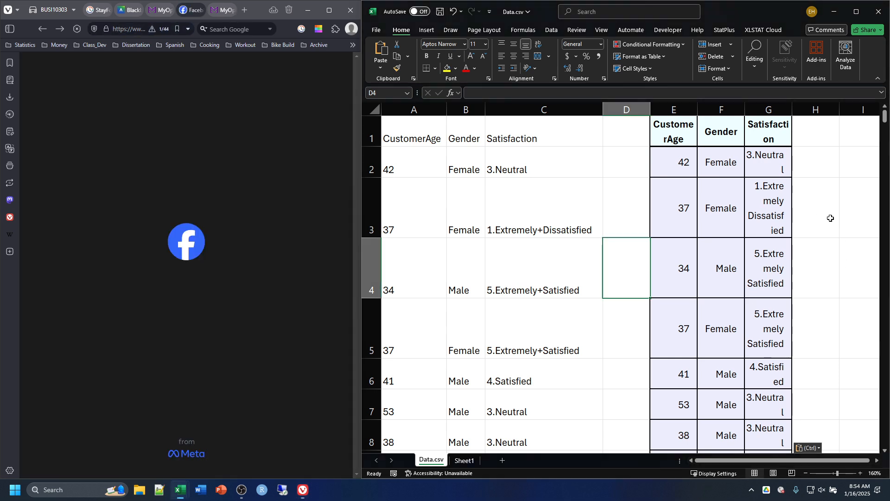
{"action": "left_click", "coordinate": [224, 9]}
{"action": "left_click", "coordinate": [859, 219]}
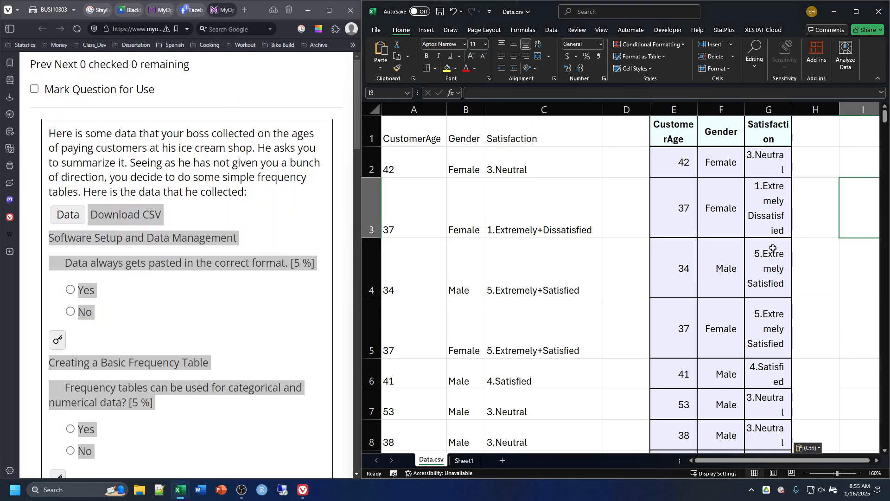
{"action": "key", "text": "ctrl+z"}
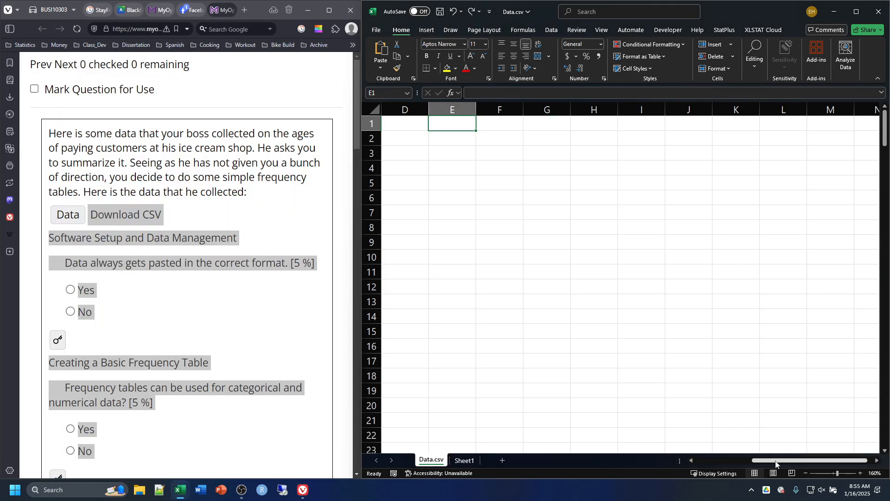
{"action": "left_click_drag", "start_coordinate": [778, 461], "coordinate": [686, 460]}
{"action": "left_click", "coordinate": [186, 301]}
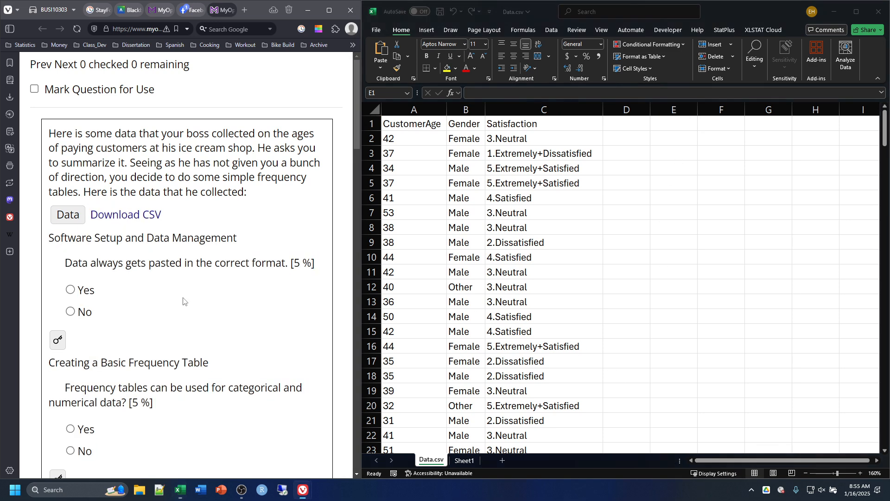
Step: Try pasting the copied content at cell E1, undo it, and check the paste options offered there
{"action": "left_click", "coordinate": [663, 126]}
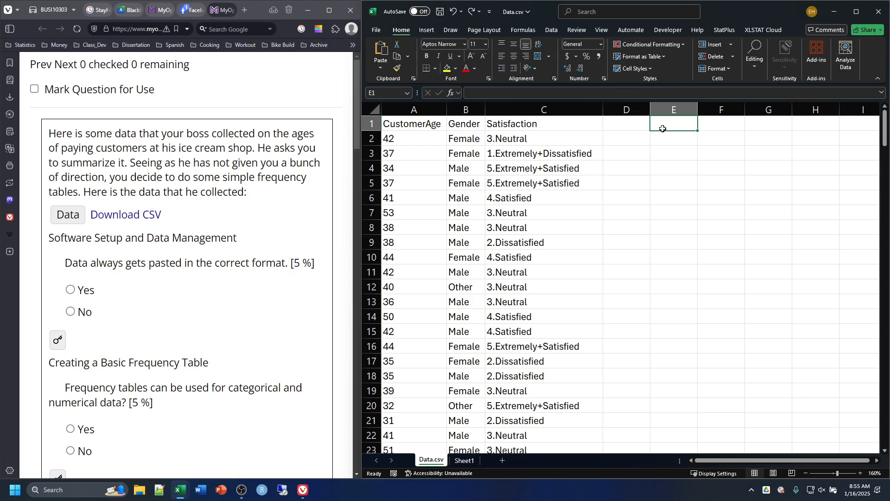
{"action": "key", "text": "ctrl+v"}
{"action": "key", "text": "ctrl+z"}
{"action": "right_click", "coordinate": [668, 125]}
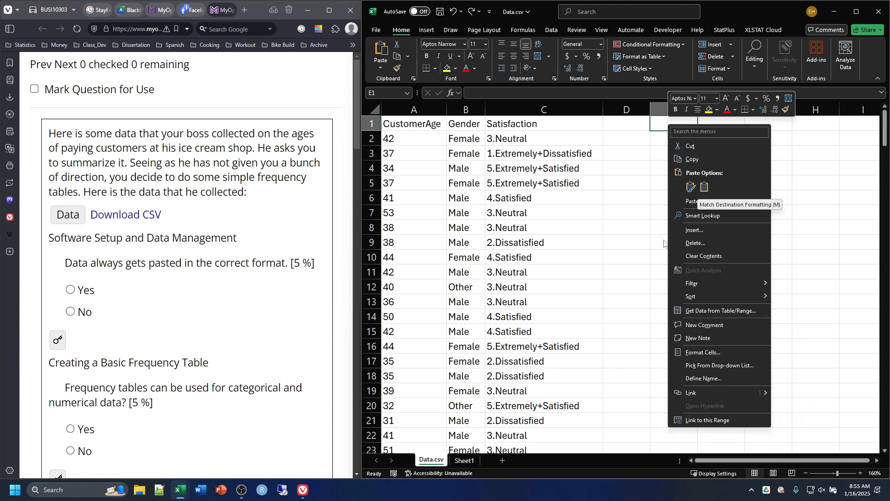
{"action": "left_click", "coordinate": [665, 119]}
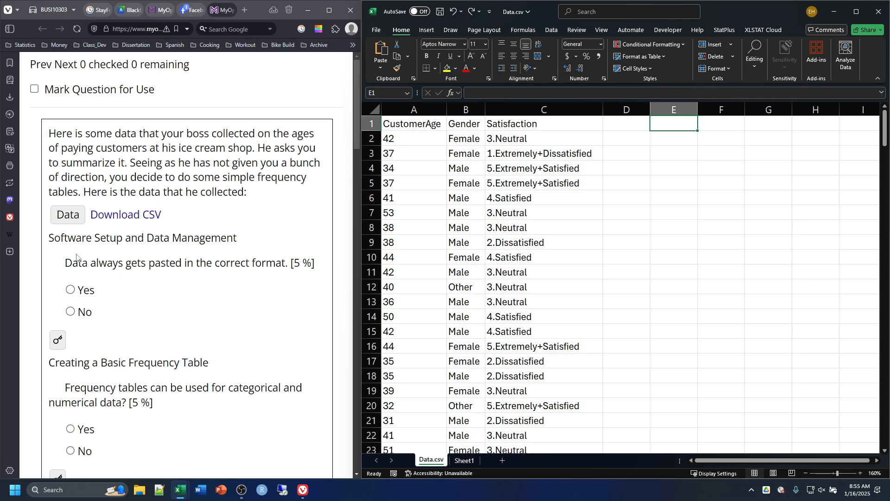
Step: Answer No to the statement that data always gets pasted in the correct format
{"action": "left_click", "coordinate": [71, 312]}
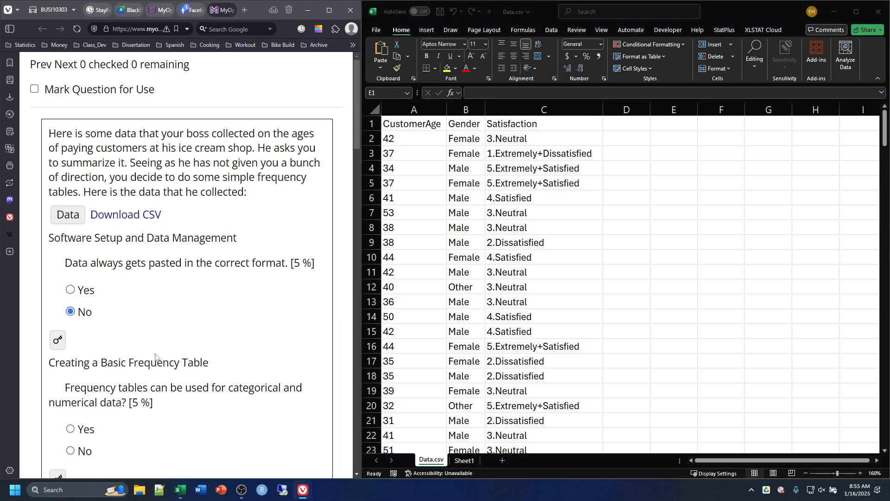
Step: Review the Paste Special formats available for cell E1 and close the dialog without pasting
{"action": "left_click", "coordinate": [672, 125]}
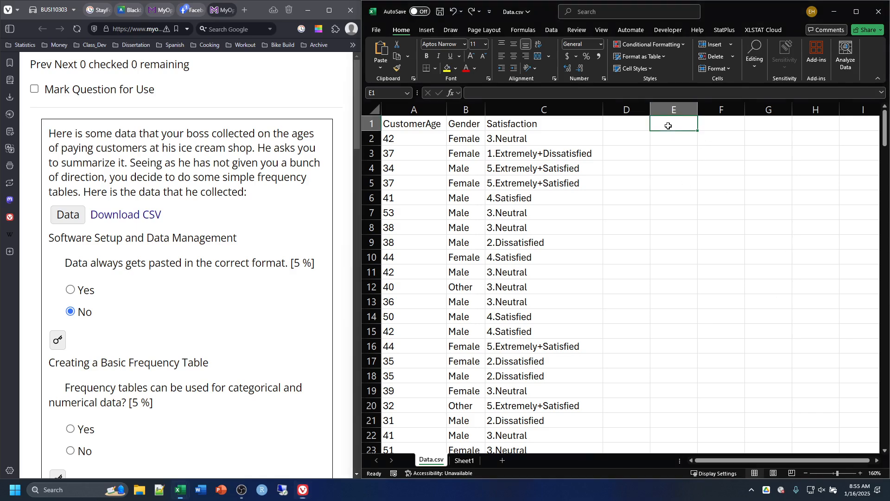
{"action": "right_click", "coordinate": [668, 129]}
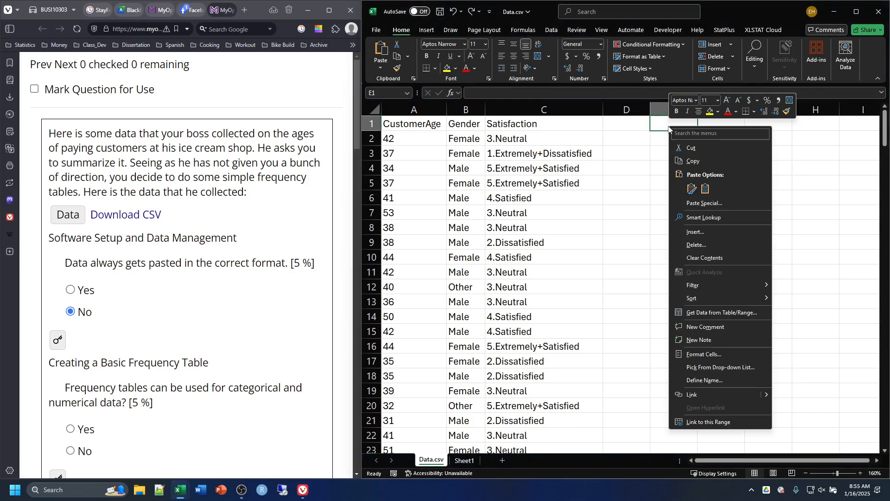
{"action": "left_click", "coordinate": [696, 203]}
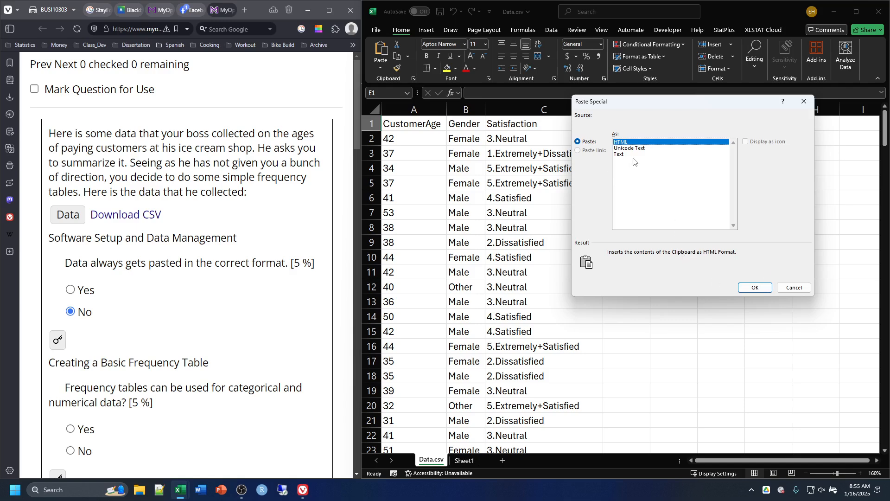
{"action": "left_click", "coordinate": [794, 288]}
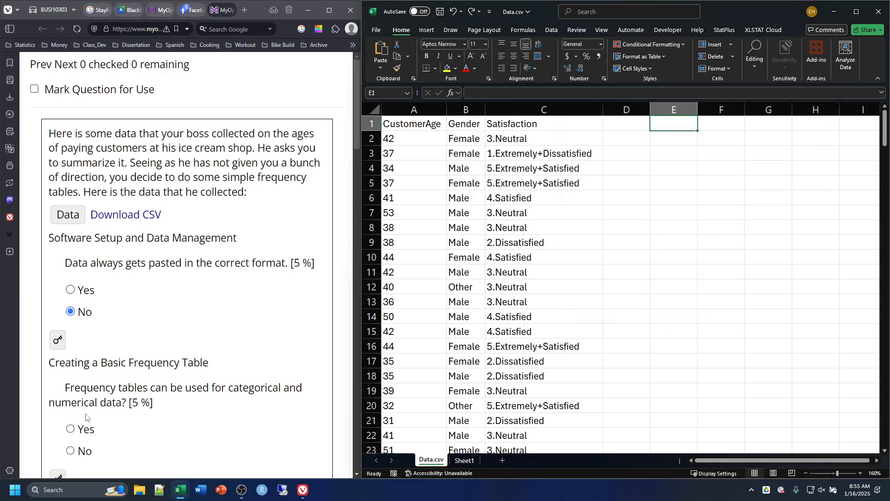
Step: Reveal the answer keys for the pasting format question and the categorical and numerical frequency table question
{"action": "scroll", "coordinate": [93, 320], "scroll_direction": "down", "scroll_amount": 3}
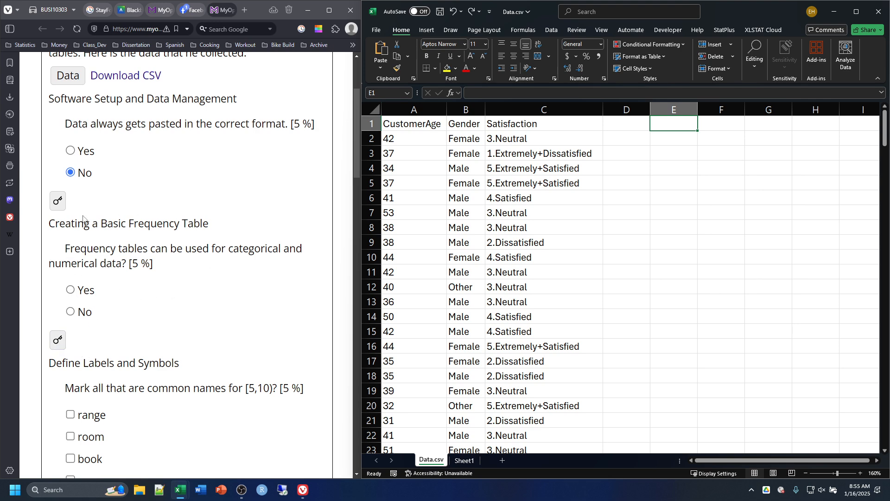
{"action": "left_click", "coordinate": [62, 205]}
{"action": "left_click", "coordinate": [62, 344]}
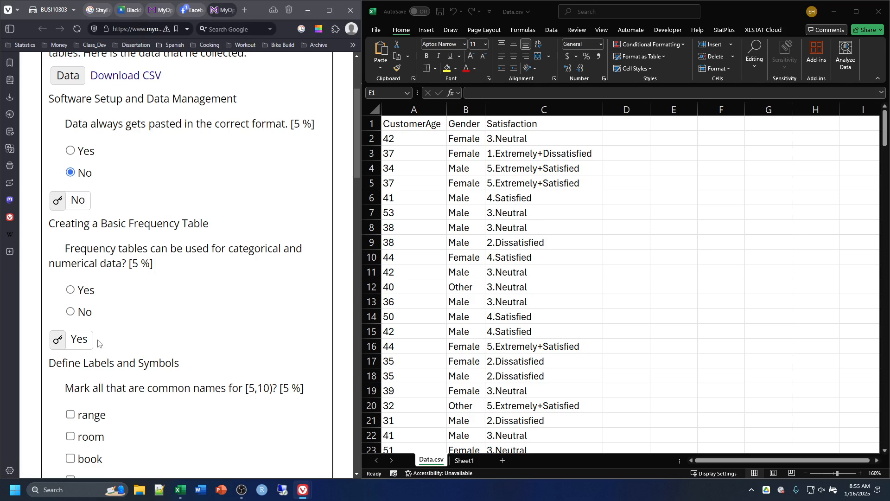
Step: Mark bin, class and range as common names for [5,10) and reveal that question's answer key
{"action": "scroll", "coordinate": [121, 306], "scroll_direction": "down", "scroll_amount": 4}
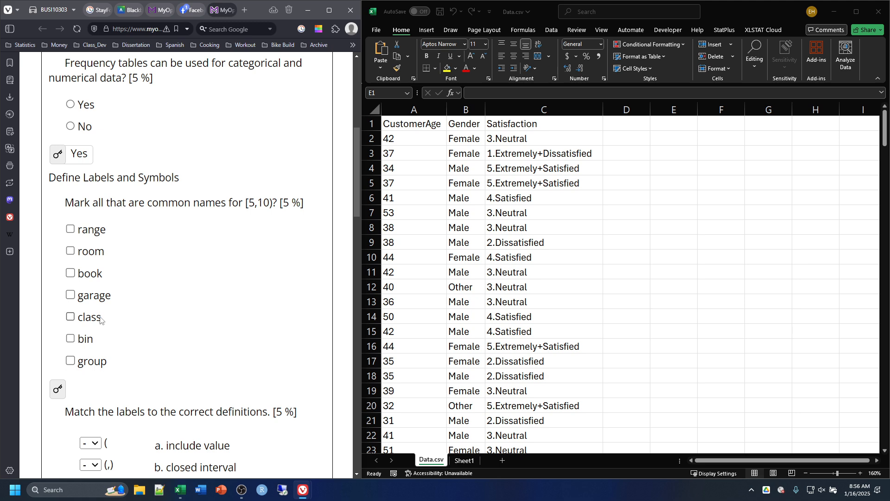
{"action": "left_click", "coordinate": [72, 341]}
{"action": "left_click", "coordinate": [71, 317]}
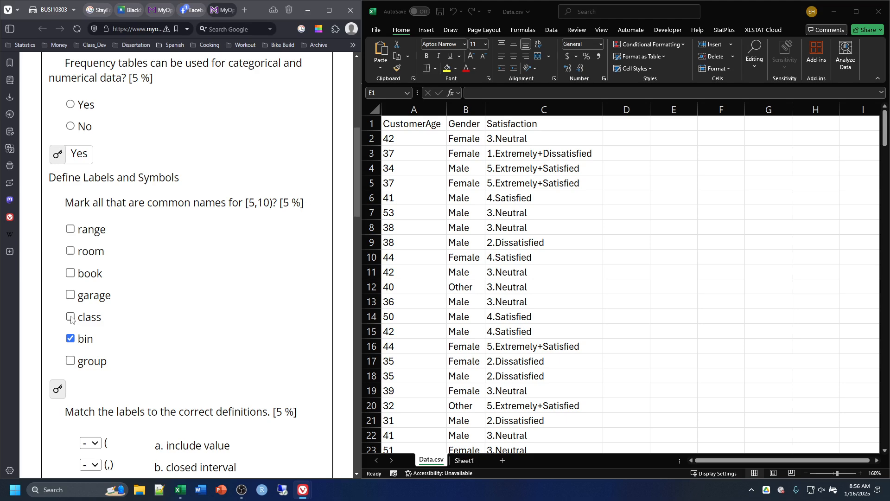
{"action": "left_click", "coordinate": [71, 229]}
{"action": "left_click", "coordinate": [58, 390]}
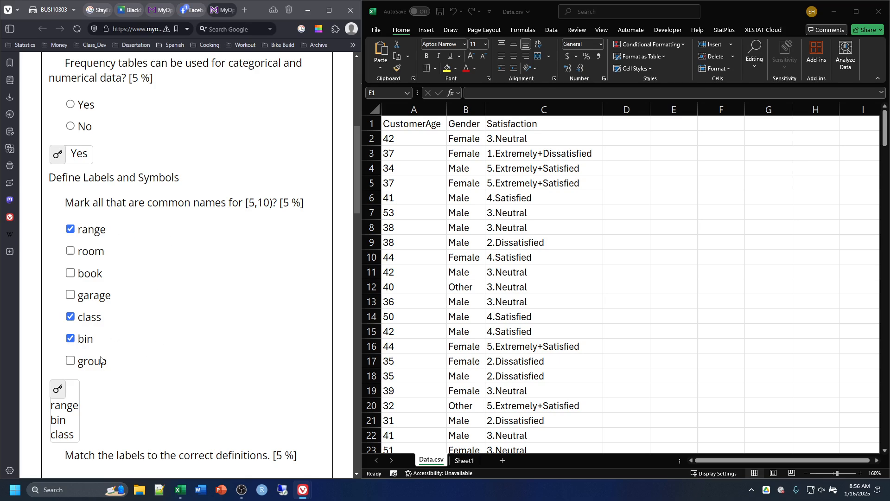
Step: In the label matching question, match ( to f, (,) to c and [,) to e
{"action": "scroll", "coordinate": [164, 350], "scroll_direction": "down", "scroll_amount": 1}
{"action": "scroll", "coordinate": [167, 347], "scroll_direction": "down", "scroll_amount": 6}
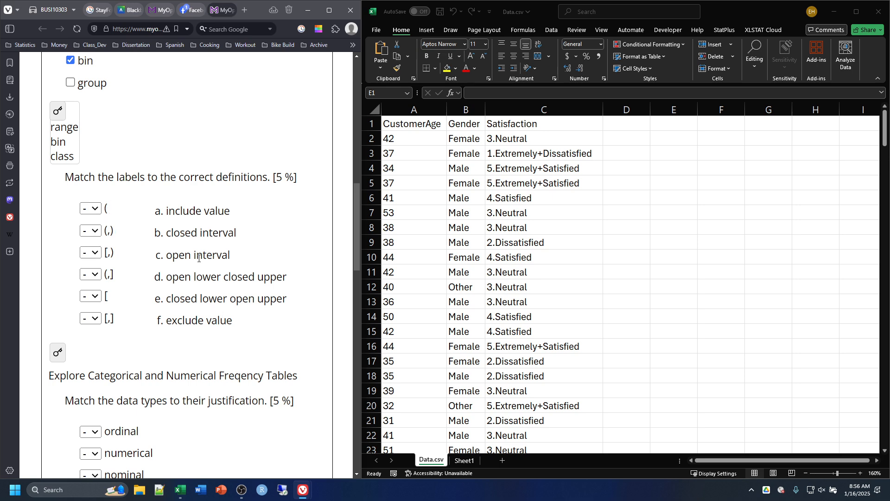
{"action": "left_click", "coordinate": [90, 209]}
{"action": "left_click", "coordinate": [86, 310]}
{"action": "left_click", "coordinate": [95, 231]}
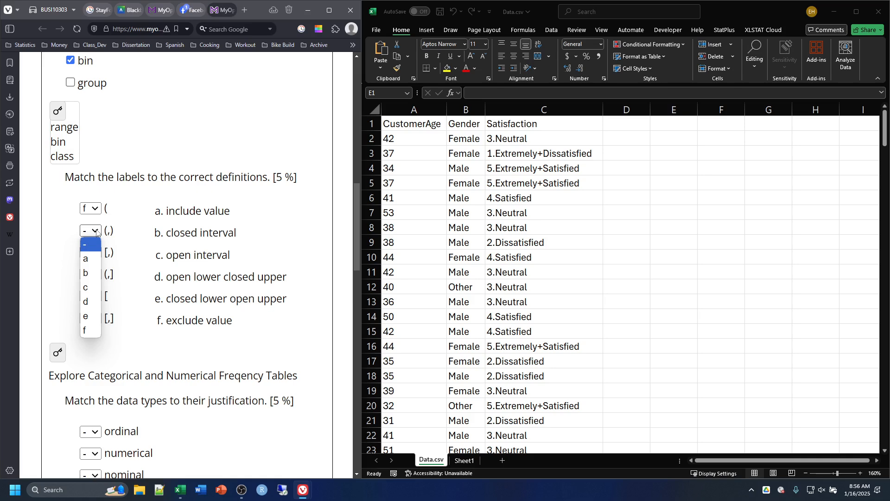
{"action": "left_click", "coordinate": [86, 287]}
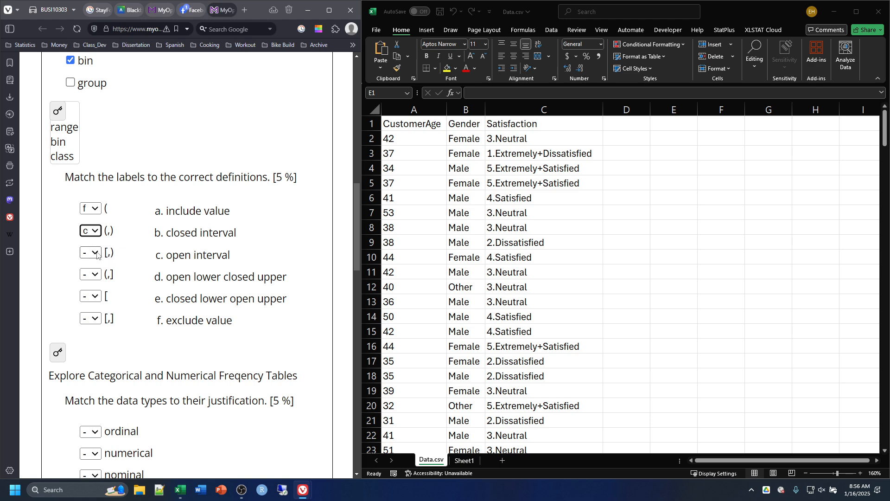
{"action": "left_click", "coordinate": [96, 252]}
{"action": "left_click", "coordinate": [87, 338]}
Step: Match (,] to d, [ to a and [,] to b, and reveal the label matching answer key
{"action": "left_click", "coordinate": [97, 274]}
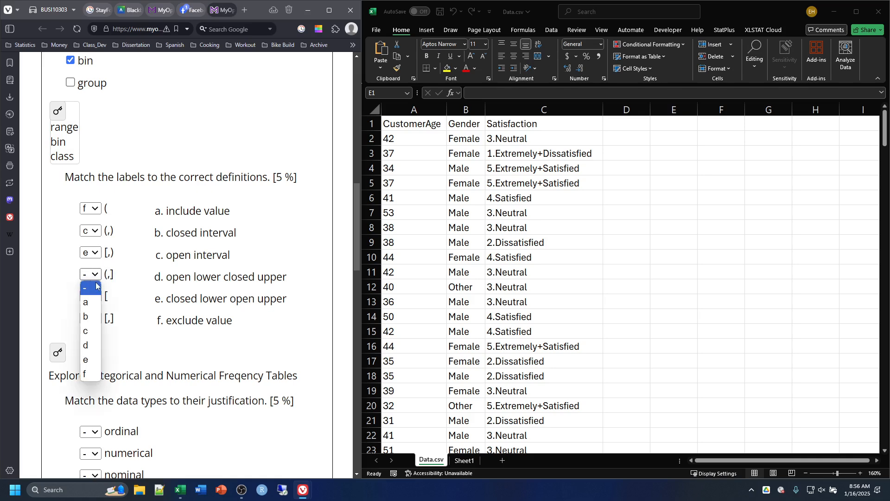
{"action": "left_click", "coordinate": [87, 357]}
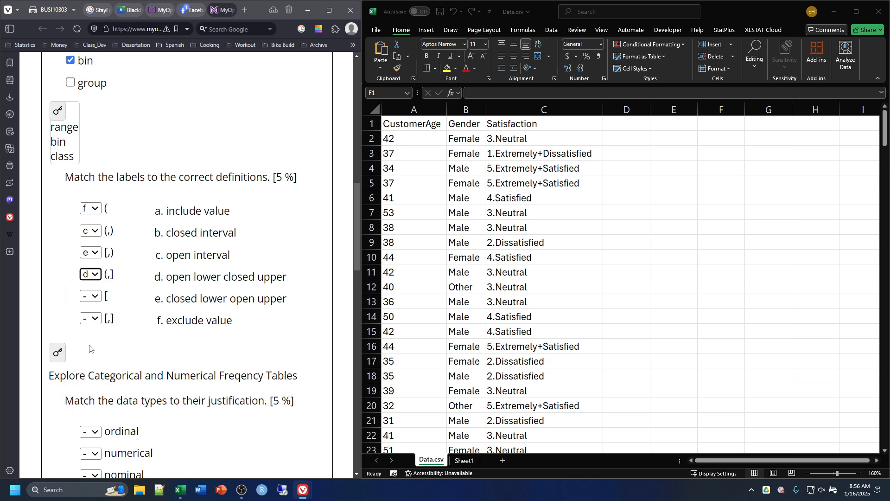
{"action": "left_click", "coordinate": [95, 298]}
{"action": "left_click", "coordinate": [94, 321]}
{"action": "left_click", "coordinate": [96, 320]}
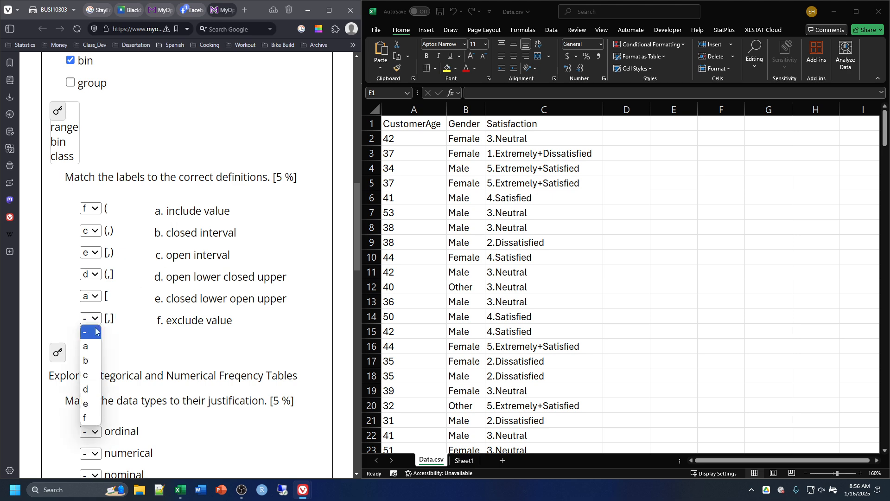
{"action": "left_click", "coordinate": [96, 362]}
{"action": "left_click", "coordinate": [62, 352]}
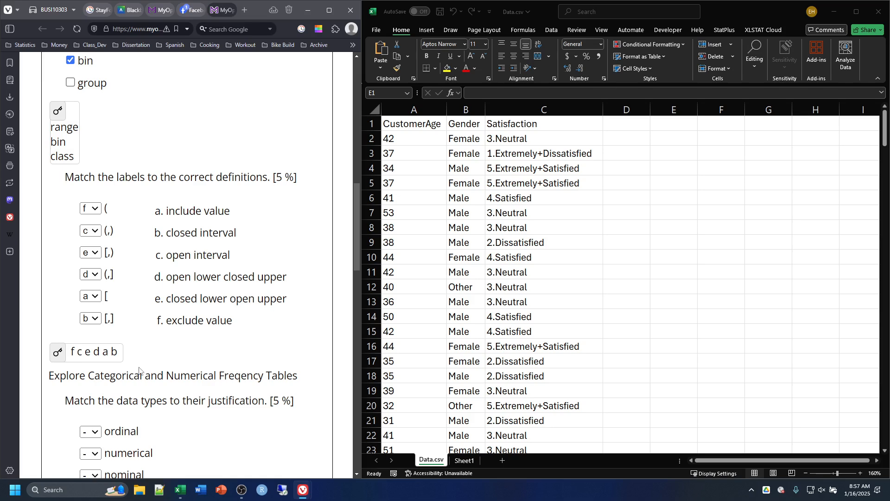
Step: Match the data types to their justifications: ordinal to a, numerical to c and nominal to b
{"action": "scroll", "coordinate": [148, 381], "scroll_direction": "down", "scroll_amount": 5}
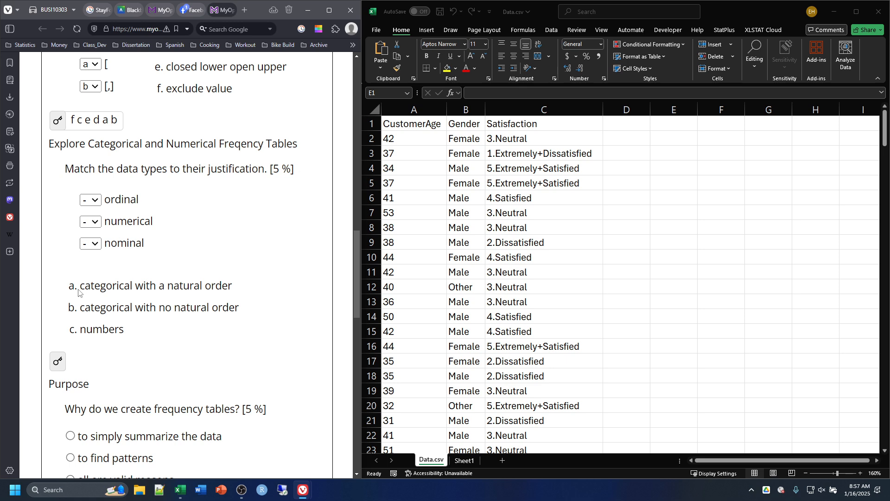
{"action": "left_click", "coordinate": [96, 206]}
{"action": "left_click", "coordinate": [88, 221]}
{"action": "left_click", "coordinate": [90, 221]}
{"action": "left_click", "coordinate": [90, 287]}
{"action": "left_click", "coordinate": [90, 243]}
{"action": "left_click", "coordinate": [91, 284]}
Step: Answer the frequency table purpose question with "all are valid reasons" and go to the question about ages in (30,40]
{"action": "scroll", "coordinate": [143, 339], "scroll_direction": "down", "scroll_amount": 3}
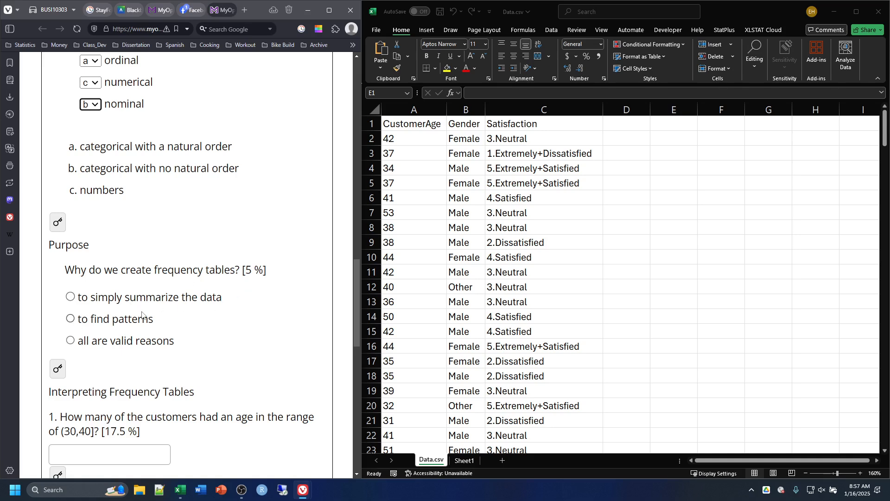
{"action": "left_click", "coordinate": [70, 341]}
{"action": "scroll", "coordinate": [194, 268], "scroll_direction": "down", "scroll_amount": 5}
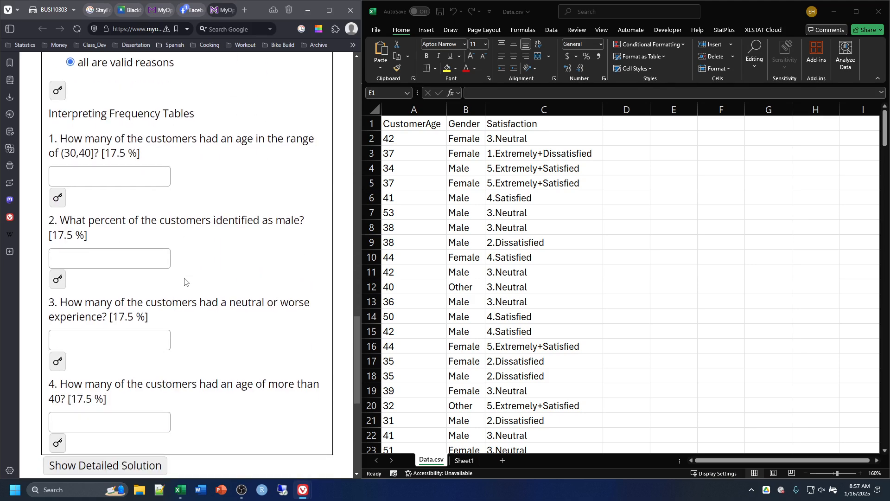
{"action": "scroll", "coordinate": [185, 281], "scroll_direction": "down", "scroll_amount": 1}
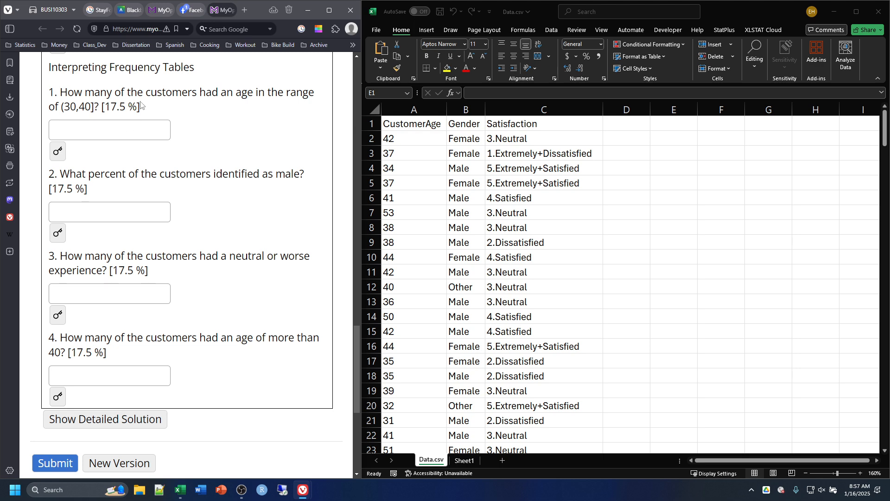
{"action": "left_click_drag", "start_coordinate": [66, 107], "coordinate": [91, 107]}
{"action": "left_click", "coordinate": [104, 129]}
Step: Check in the Excel add-ins settings whether Analysis ToolPak and Analysis ToolPak - VBA are enabled
{"action": "left_click", "coordinate": [642, 128]}
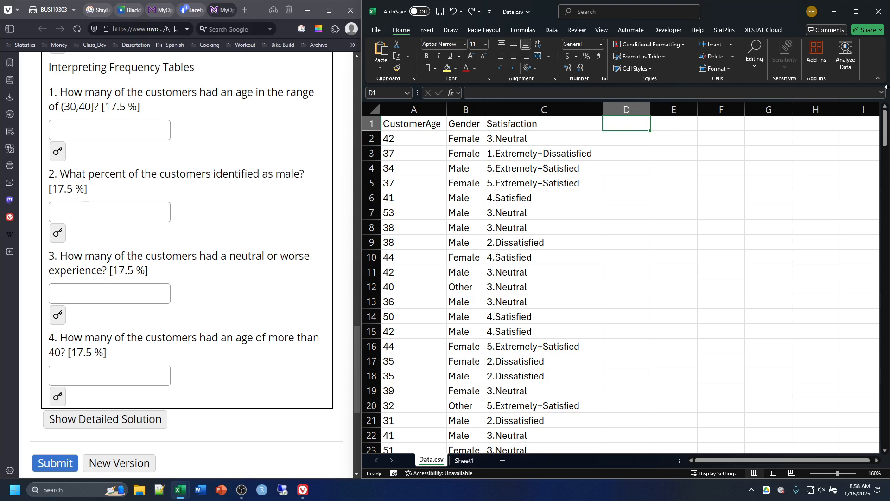
{"action": "left_click", "coordinate": [552, 30]}
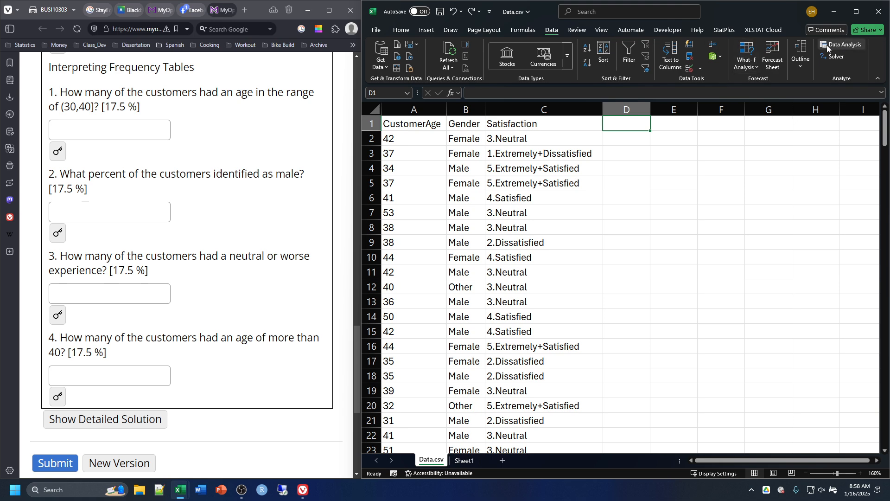
{"action": "left_click", "coordinate": [377, 31]}
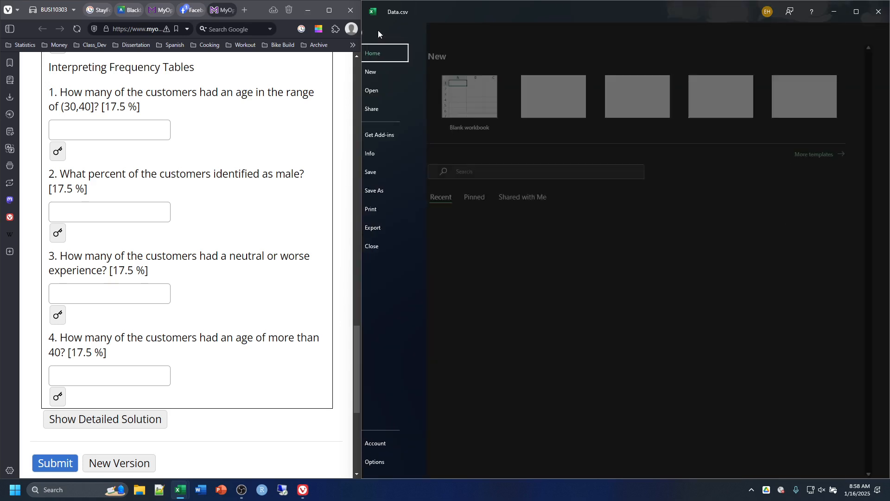
{"action": "left_click", "coordinate": [388, 460]}
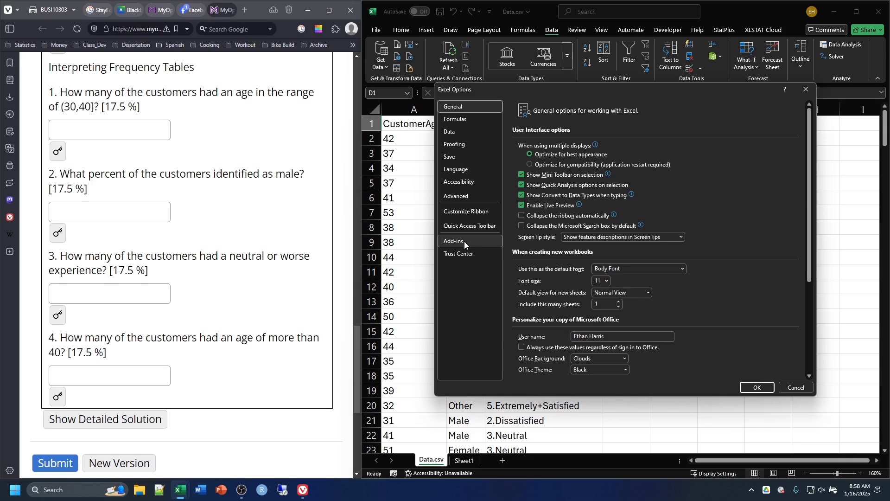
{"action": "left_click", "coordinate": [464, 242]}
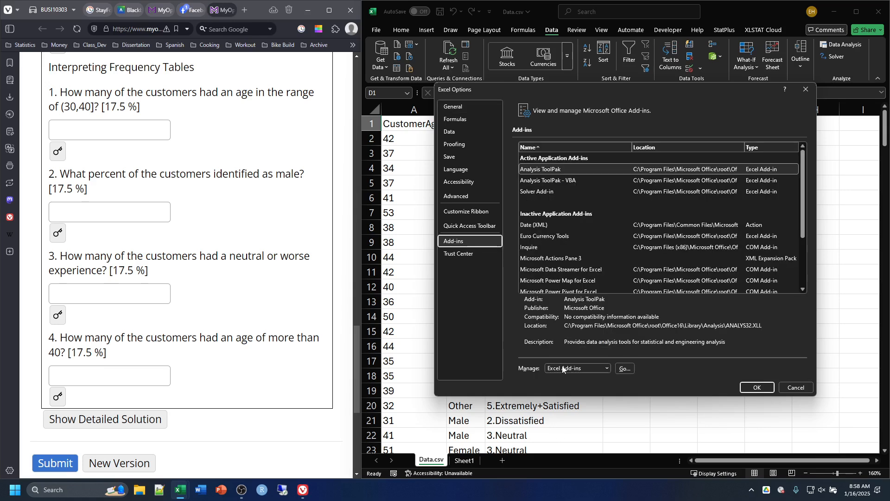
{"action": "left_click", "coordinate": [625, 369]}
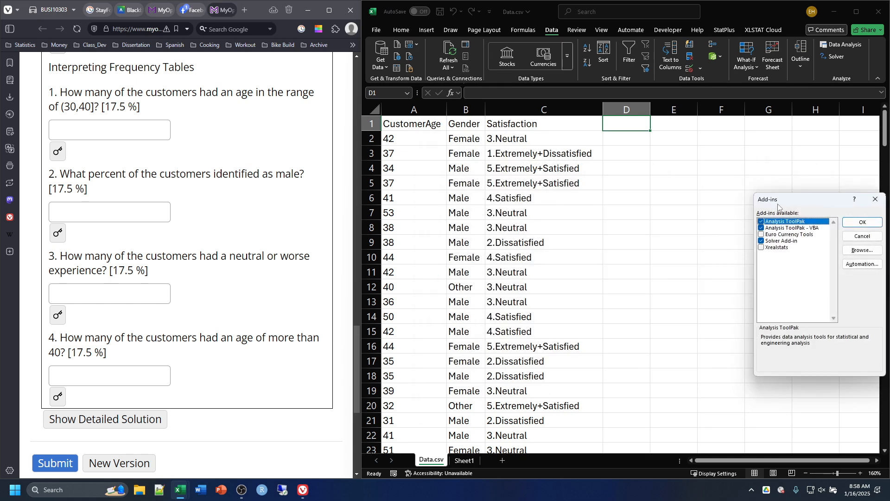
{"action": "left_click_drag", "start_coordinate": [778, 203], "coordinate": [682, 181]}
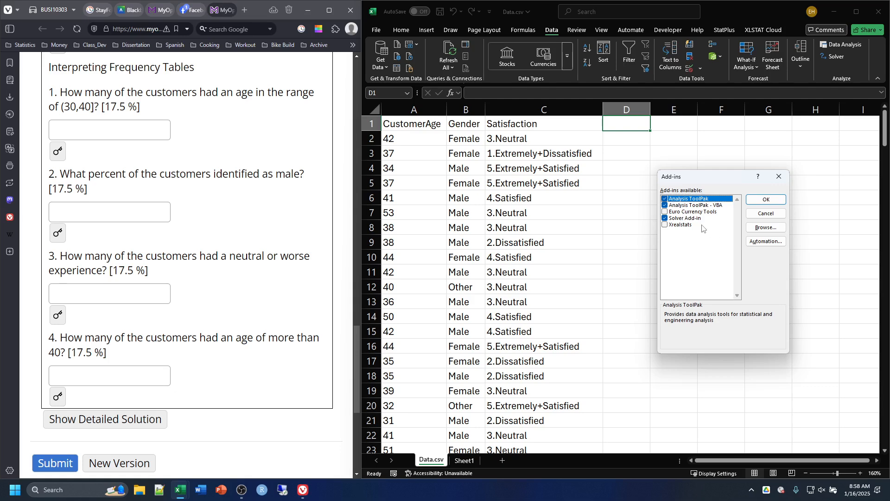
{"action": "left_click", "coordinate": [764, 200]}
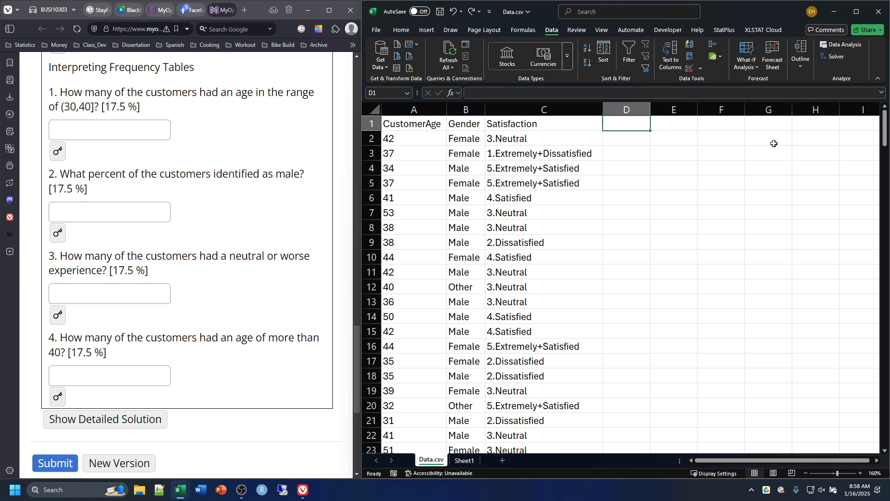
{"action": "left_click", "coordinate": [842, 46]}
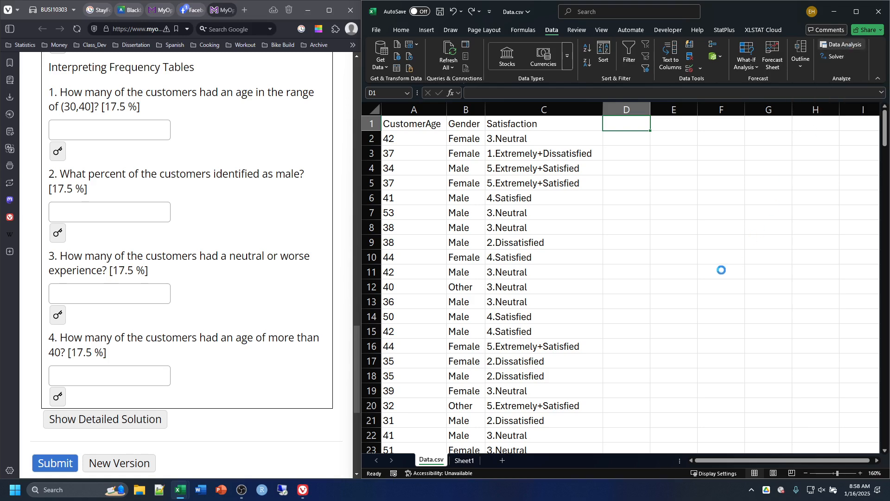
{"action": "left_click_drag", "start_coordinate": [687, 223], "coordinate": [677, 167]}
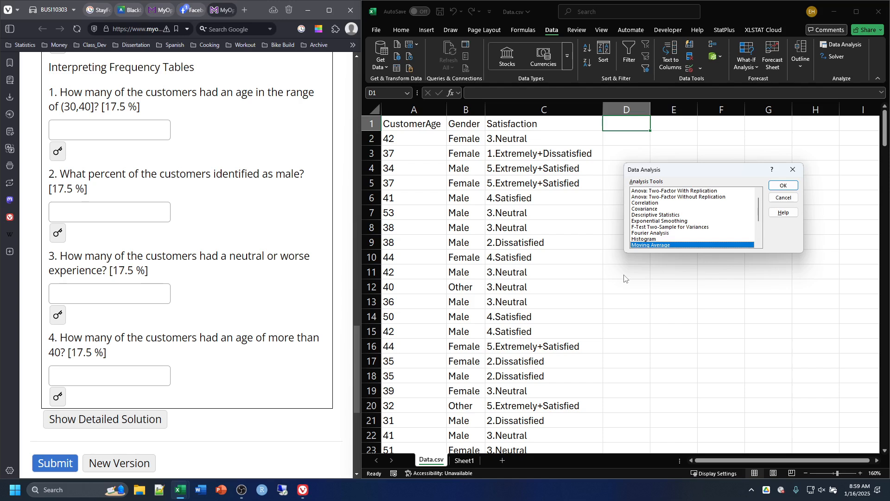
{"action": "left_click", "coordinate": [652, 240]}
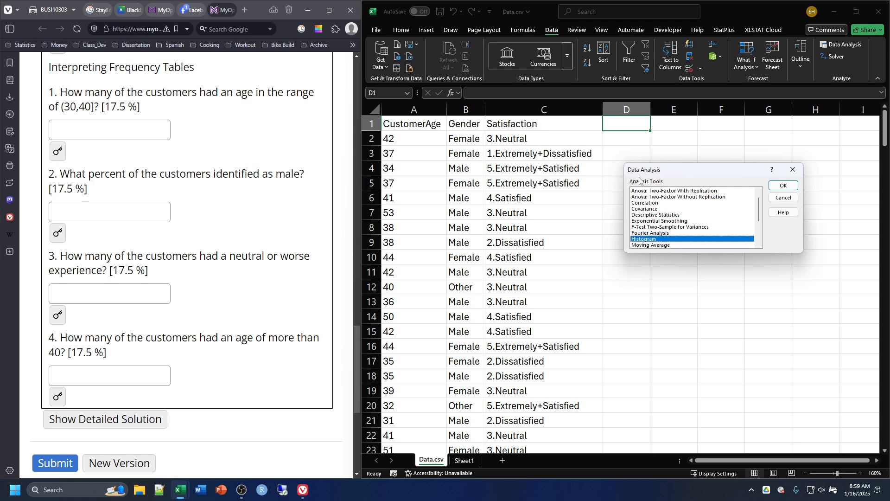
{"action": "left_click", "coordinate": [781, 186]}
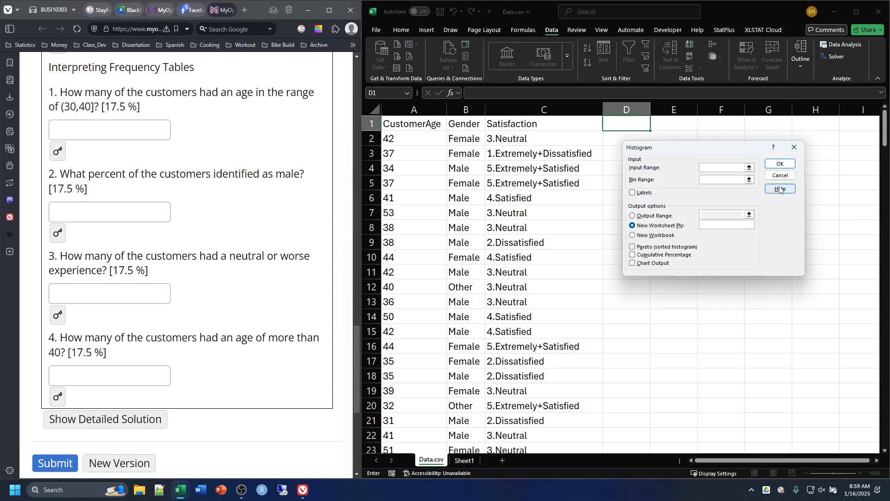
{"action": "left_click_drag", "start_coordinate": [680, 149], "coordinate": [730, 144]}
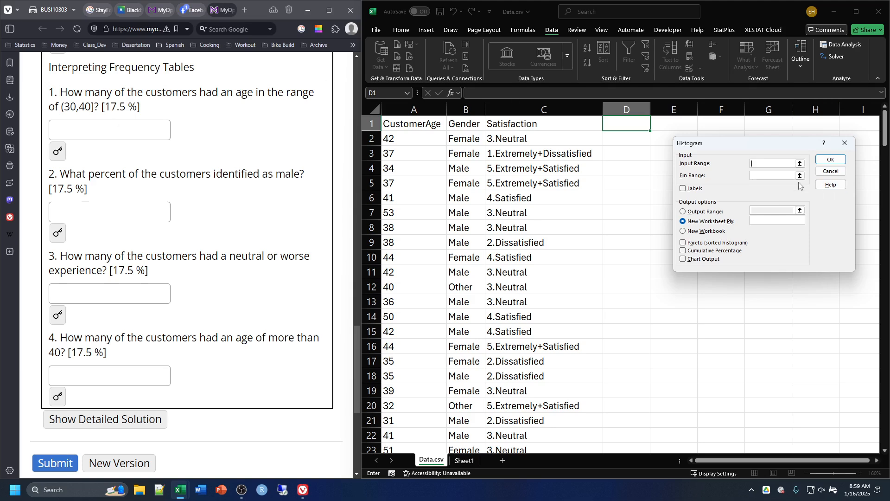
{"action": "left_click", "coordinate": [845, 144]}
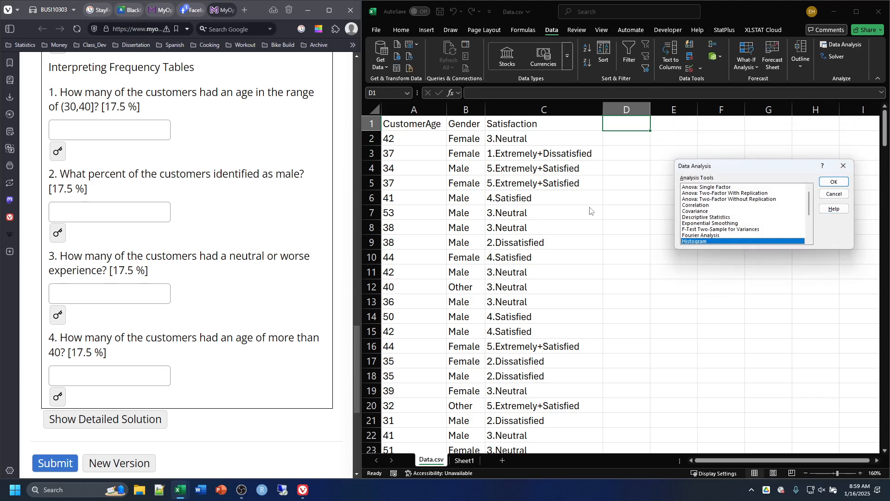
{"action": "left_click", "coordinate": [844, 166]}
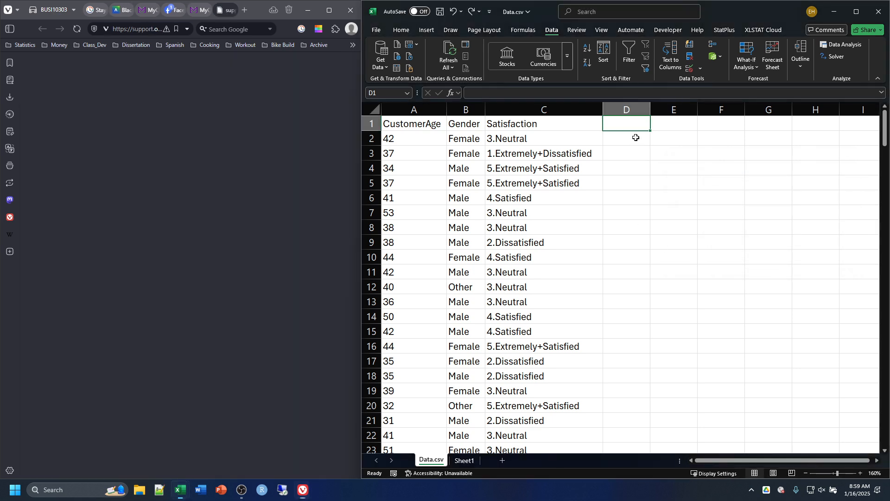
{"action": "left_click", "coordinate": [640, 143]}
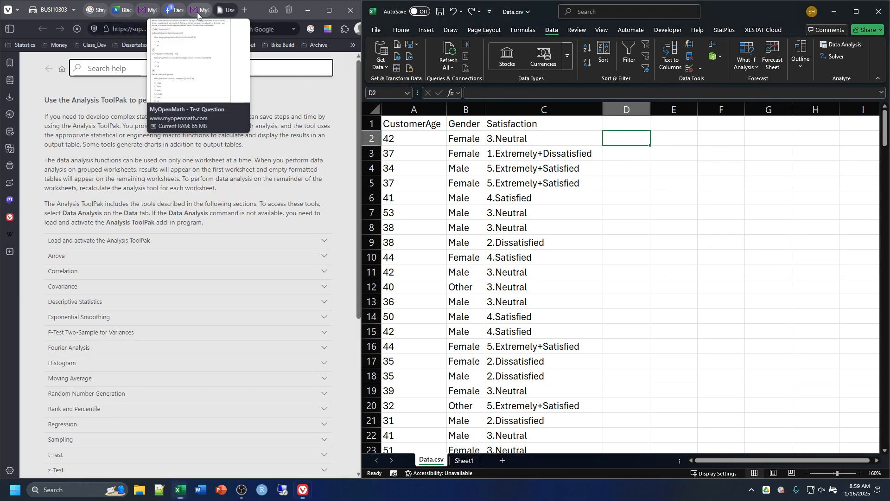
{"action": "left_click", "coordinate": [201, 9]}
Step: Enter the age bin limits 10, 20, 30, 40, 50 and 60 in cells D2 to D7
{"action": "left_click", "coordinate": [635, 140]}
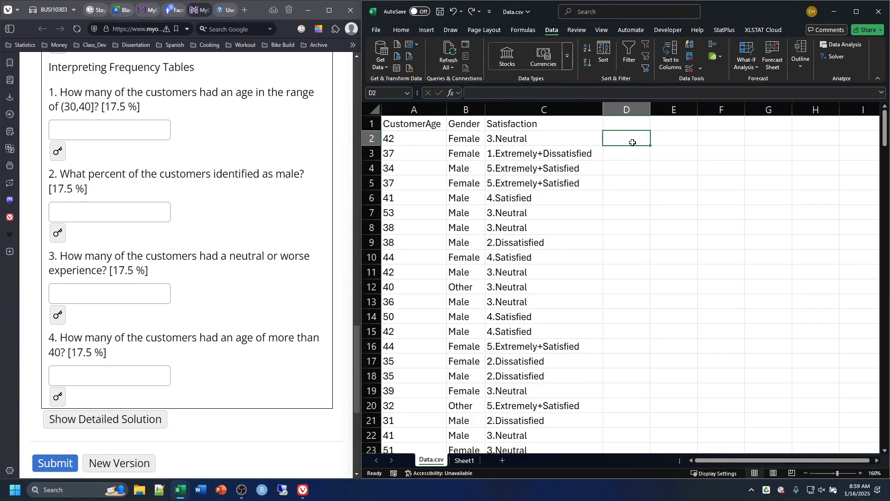
{"action": "type", "text": "10"}
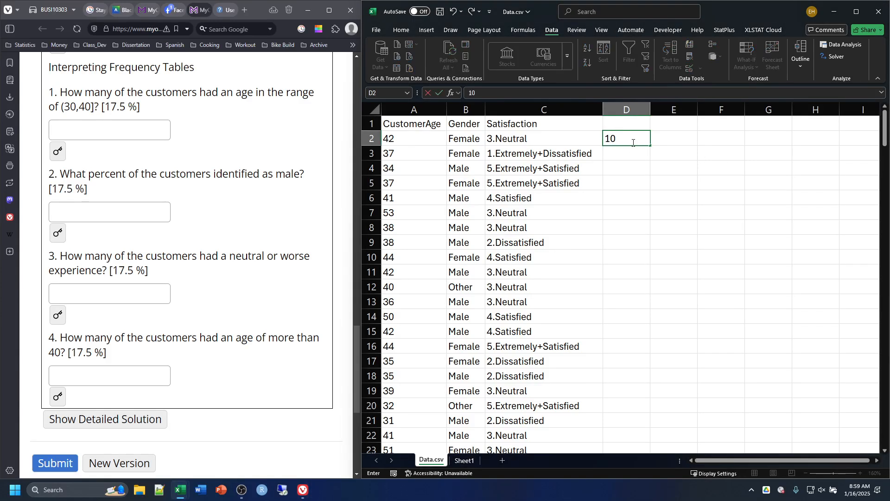
{"action": "key", "text": "Return"}
{"action": "type", "text": "20"}
{"action": "key", "text": "Return"}
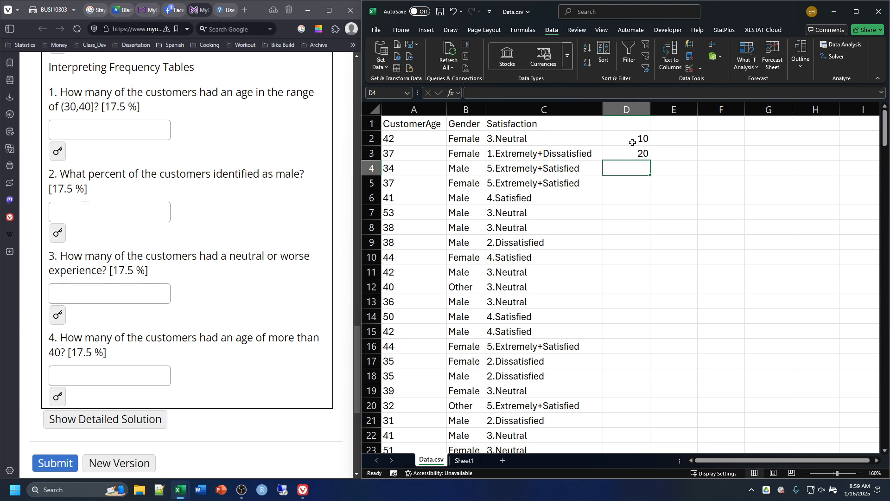
{"action": "type", "text": "30"}
{"action": "key", "text": "Return"}
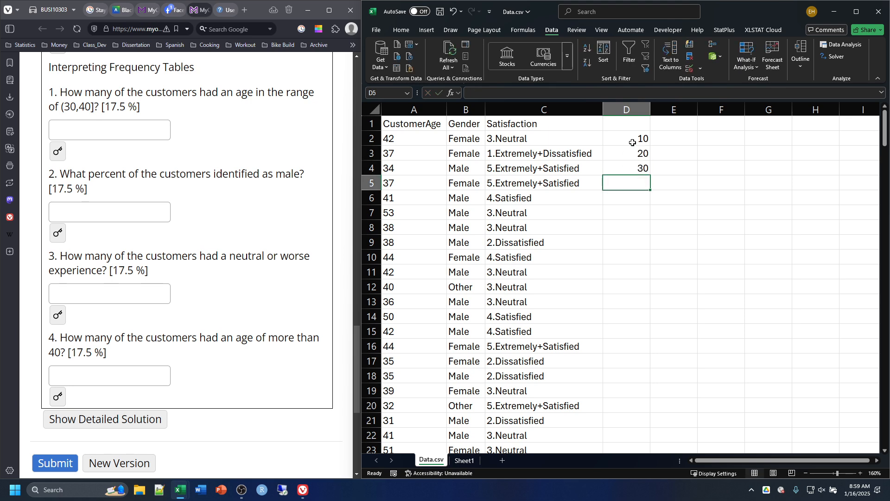
{"action": "type", "text": "40"}
{"action": "key", "text": "Return"}
{"action": "type", "text": "50"}
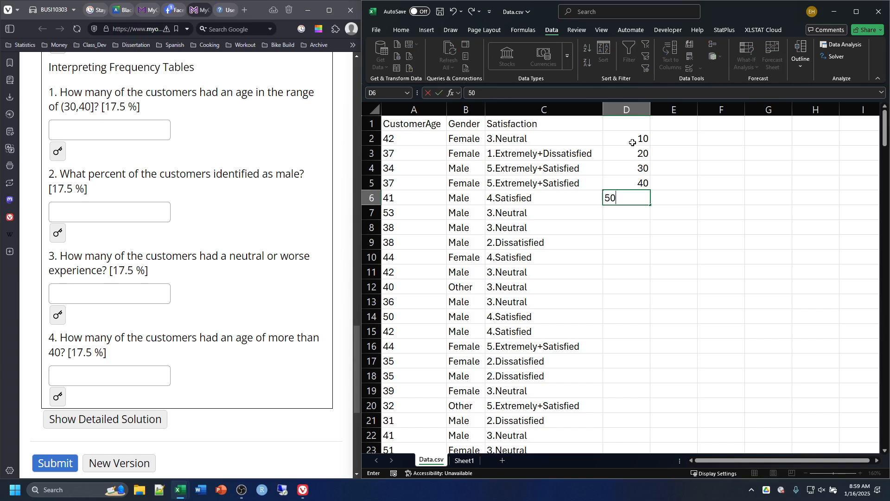
{"action": "key", "text": "Return"}
{"action": "type", "text": "60"}
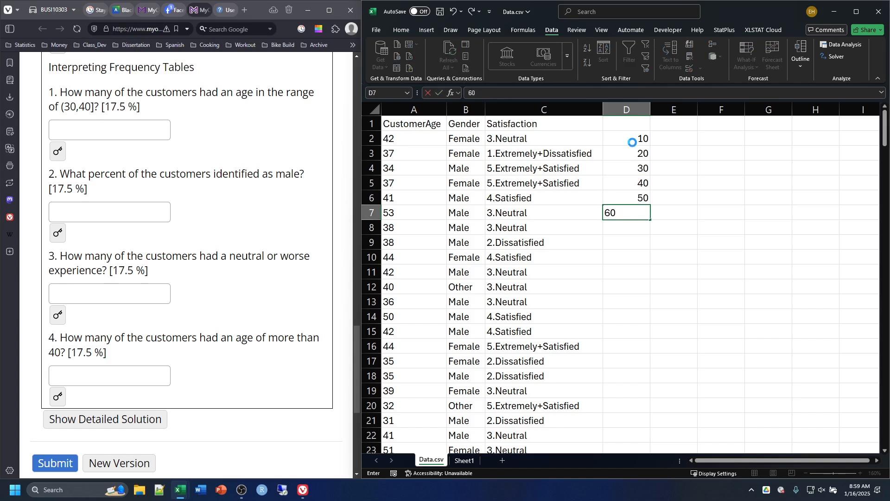
{"action": "key", "text": "Return"}
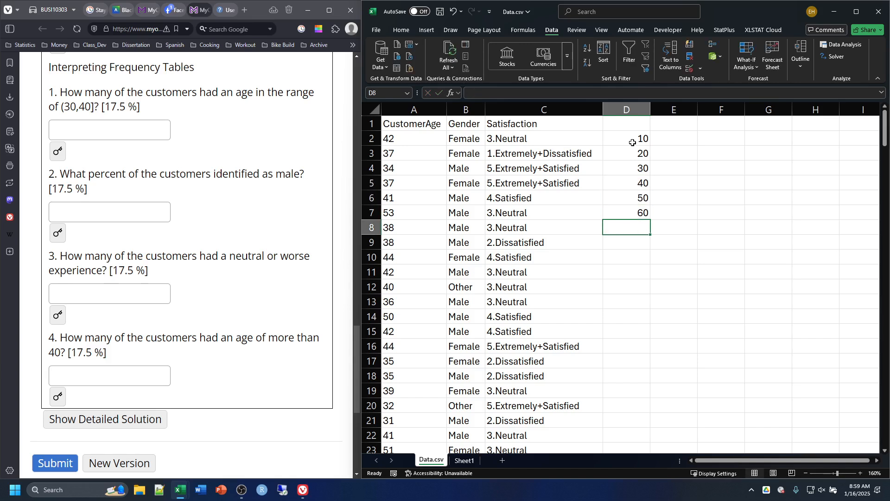
{"action": "left_click_drag", "start_coordinate": [634, 136], "coordinate": [637, 212]}
{"action": "left_click", "coordinate": [696, 183]}
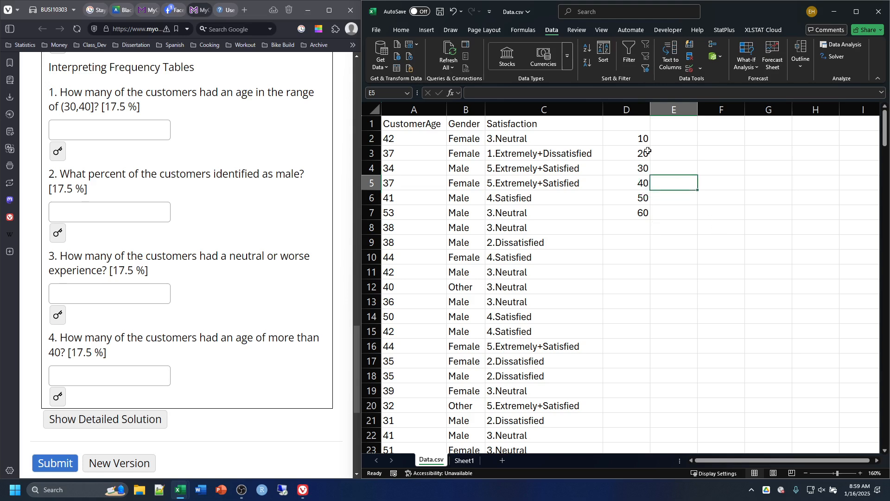
{"action": "left_click", "coordinate": [841, 44]}
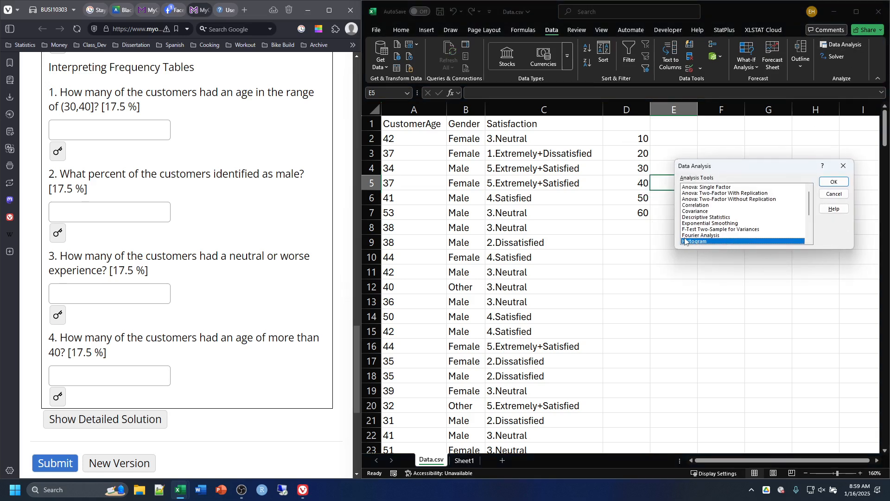
{"action": "left_click", "coordinate": [832, 182]}
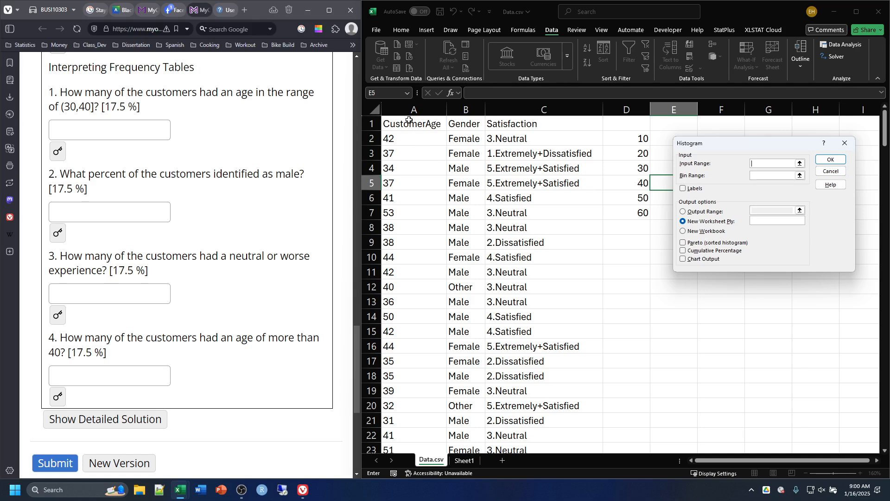
{"action": "left_click", "coordinate": [845, 143]}
{"action": "left_click", "coordinate": [842, 171]}
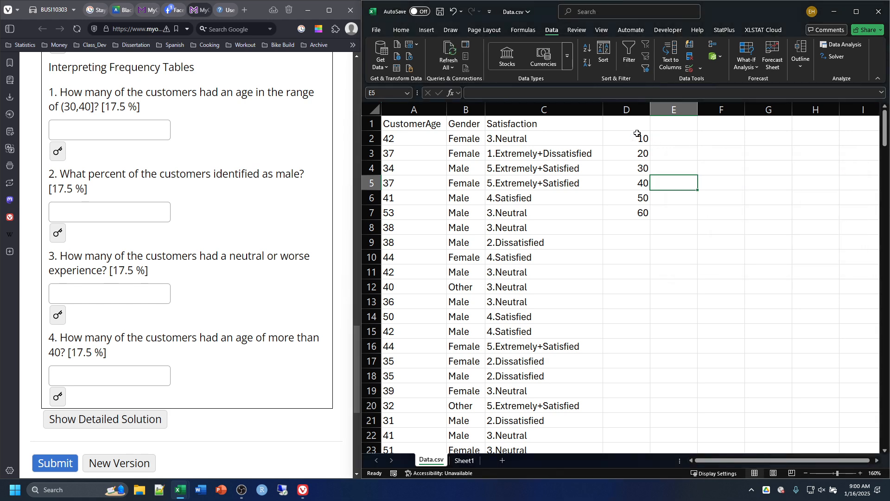
Step: Label the column of age limits with the heading "Bins" in cell D1
{"action": "left_click", "coordinate": [623, 125]}
{"action": "type", "text": "Bins"}
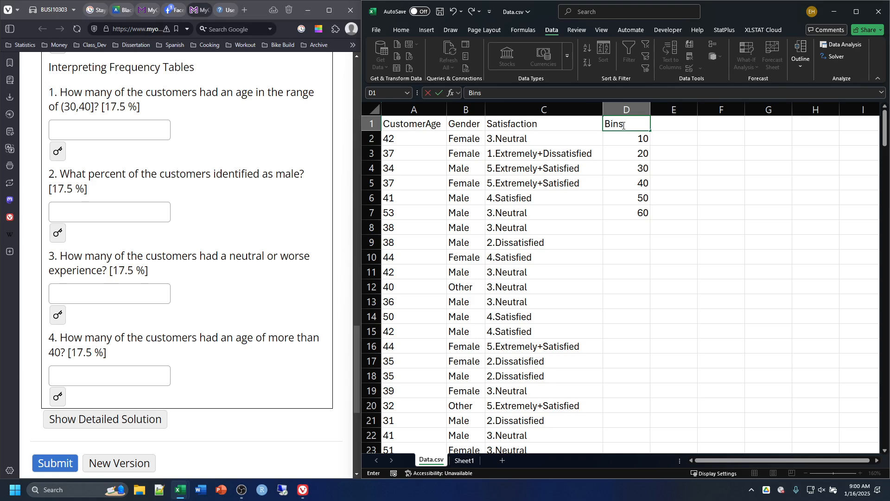
{"action": "left_click", "coordinate": [714, 230]}
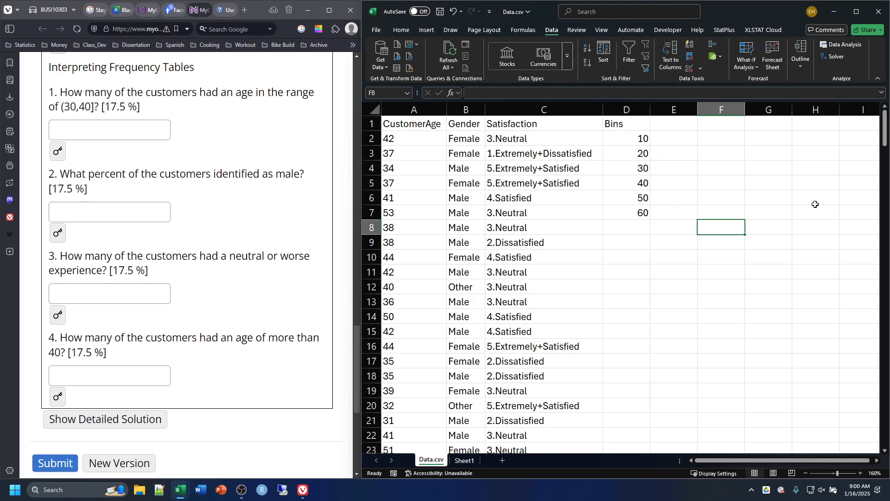
Step: Start the Histogram analysis tool and set its input range to the customer age column, A1:A201
{"action": "left_click", "coordinate": [845, 42]}
{"action": "left_click", "coordinate": [699, 242]}
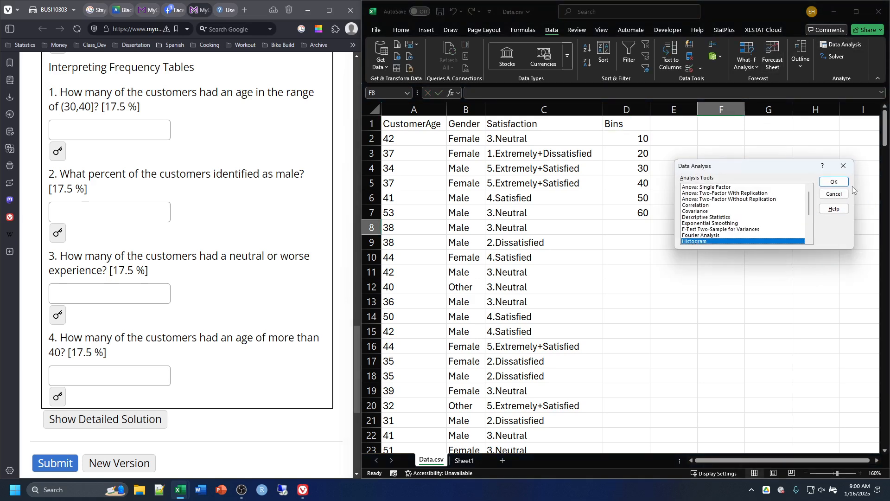
{"action": "left_click", "coordinate": [834, 182]}
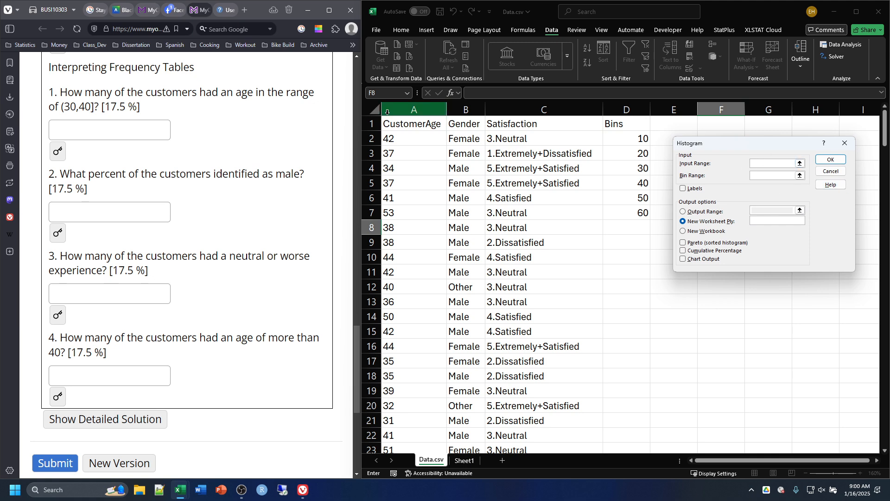
{"action": "left_click", "coordinate": [410, 124]}
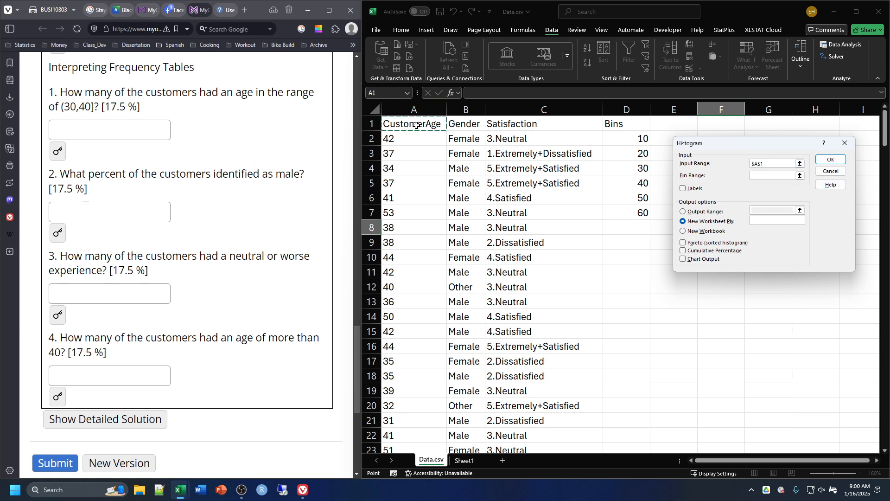
{"action": "scroll", "coordinate": [420, 297], "scroll_direction": "down", "scroll_amount": 20}
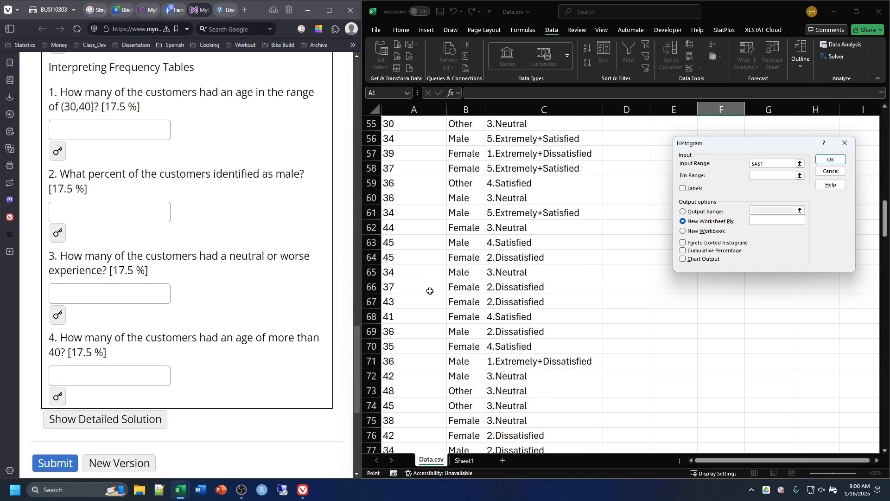
{"action": "scroll", "coordinate": [418, 324], "scroll_direction": "down", "scroll_amount": 20}
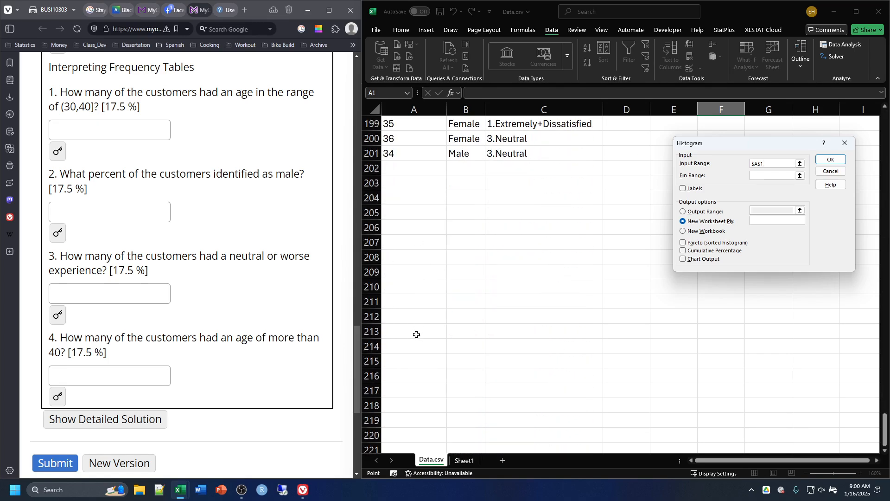
{"action": "scroll", "coordinate": [416, 330], "scroll_direction": "up", "scroll_amount": 2}
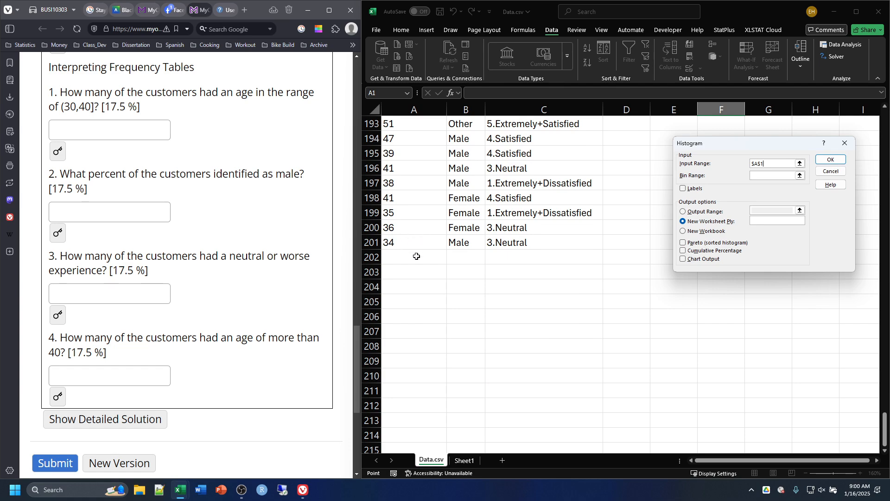
{"action": "scroll", "coordinate": [419, 278], "scroll_direction": "up", "scroll_amount": 20}
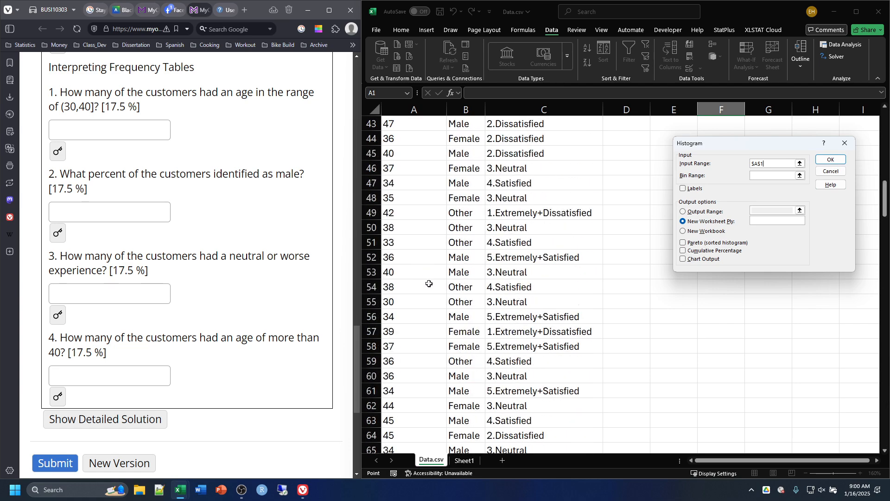
{"action": "scroll", "coordinate": [433, 297], "scroll_direction": "up", "scroll_amount": 3}
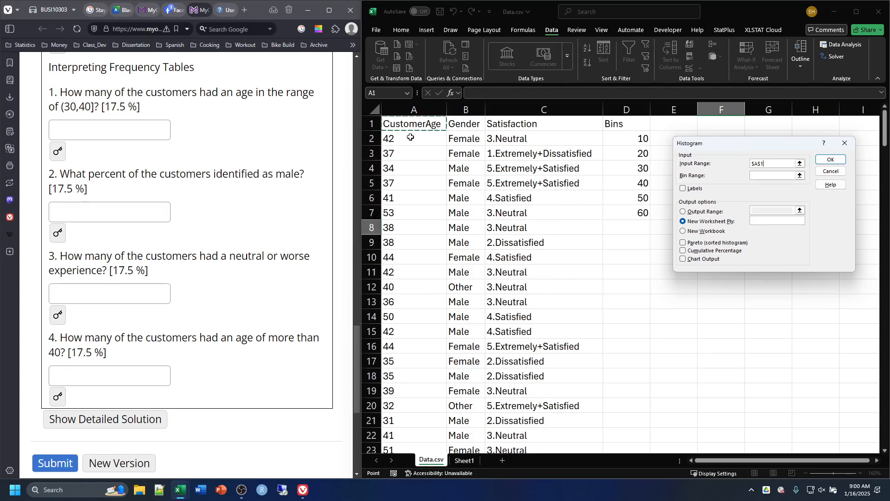
{"action": "key", "text": "ctrl+shift+Down"}
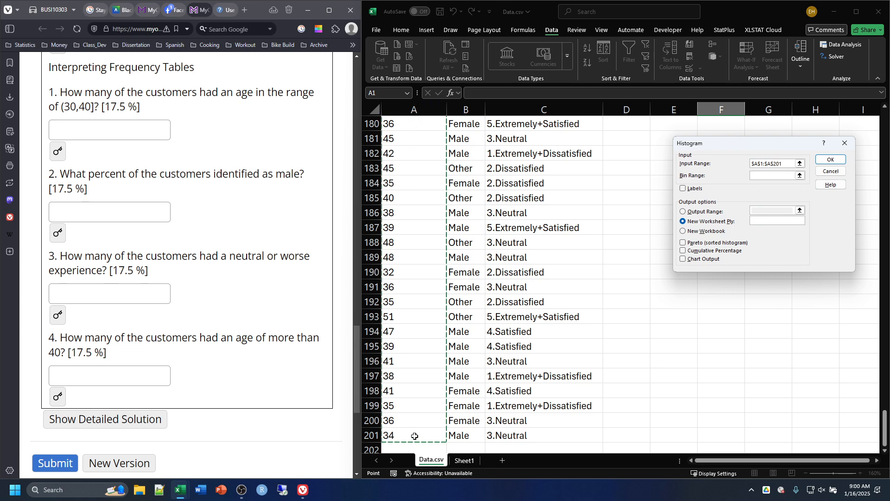
{"action": "scroll", "coordinate": [705, 192], "scroll_direction": "up", "scroll_amount": 4}
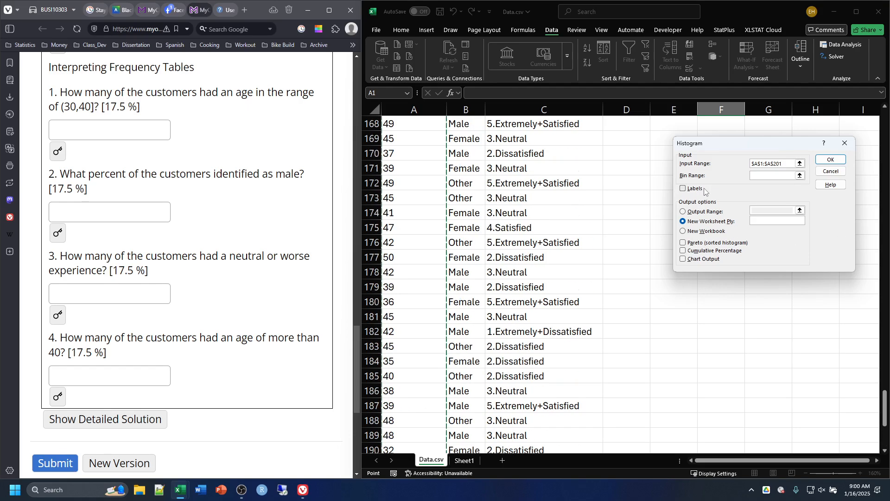
{"action": "scroll", "coordinate": [705, 192], "scroll_direction": "up", "scroll_amount": 20}
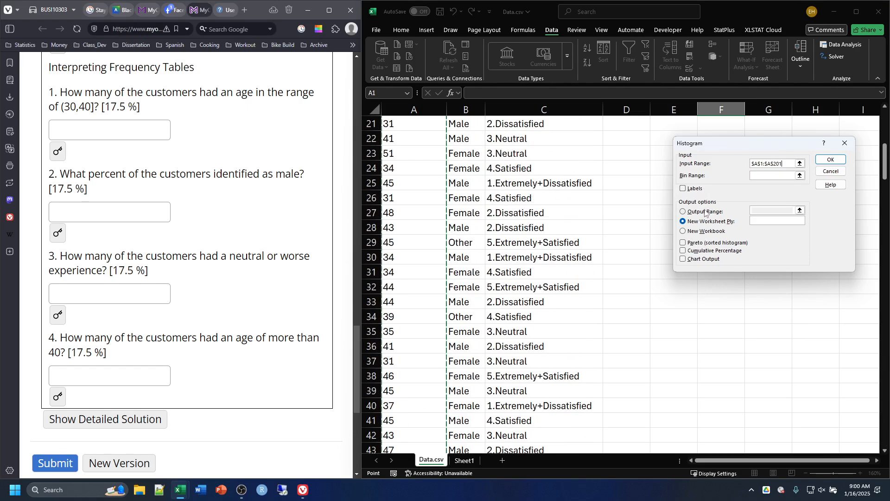
{"action": "scroll", "coordinate": [705, 211], "scroll_direction": "up", "scroll_amount": 7}
Step: Set the histogram's bin range to D1:D7 and enable Labels so the headings are treated as names
{"action": "left_click", "coordinate": [764, 178]}
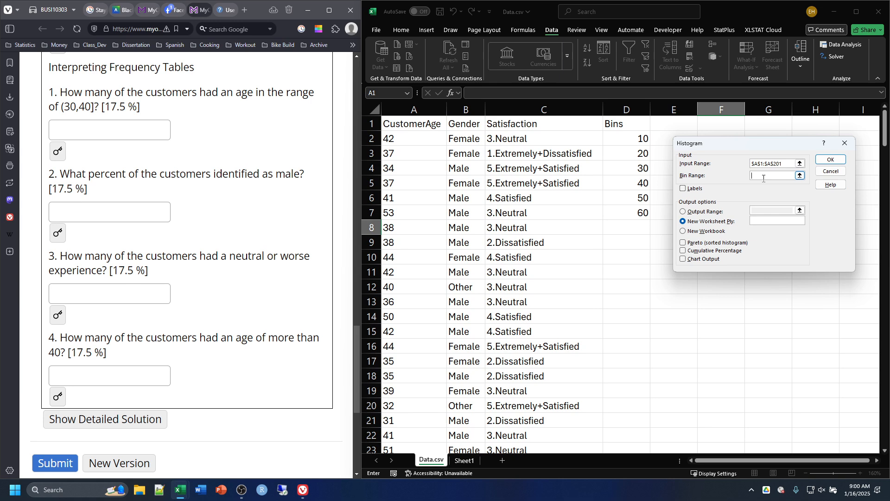
{"action": "left_click_drag", "start_coordinate": [632, 127], "coordinate": [630, 214]}
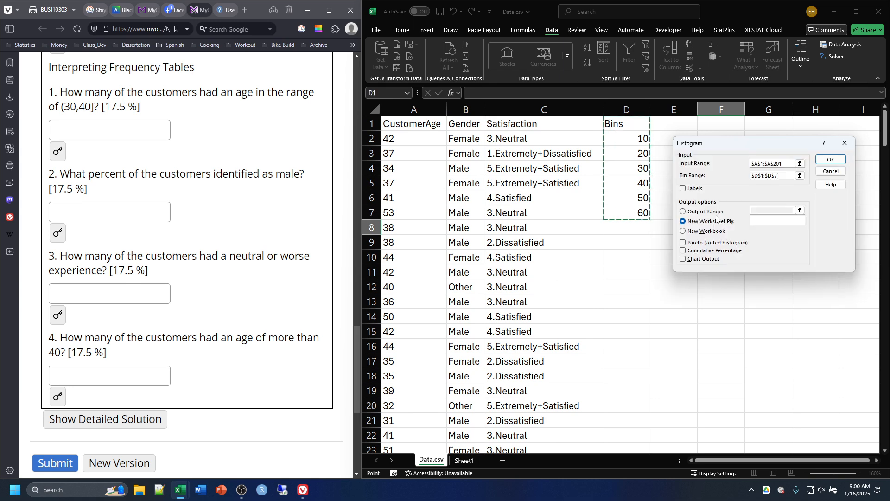
{"action": "left_click", "coordinate": [683, 189]}
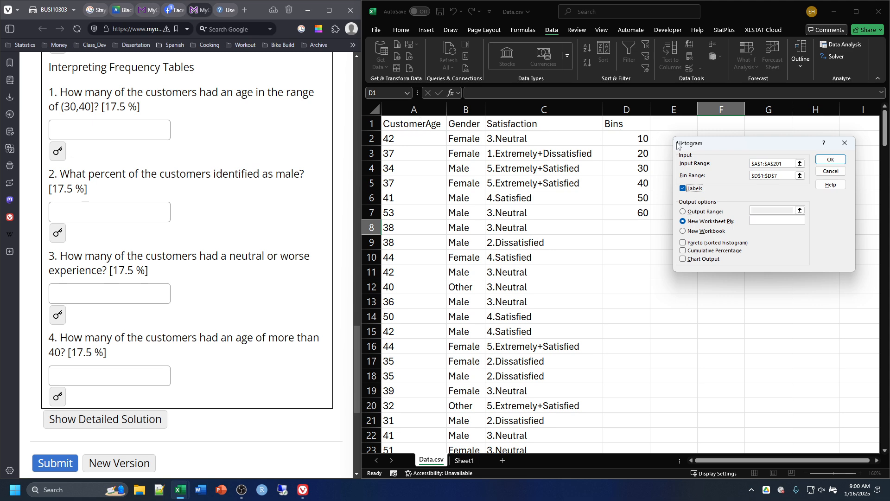
Step: Send the histogram output to cell D9 with Cumulative Percentage enabled, and generate the frequency table
{"action": "left_click_drag", "start_coordinate": [738, 145], "coordinate": [761, 201]}
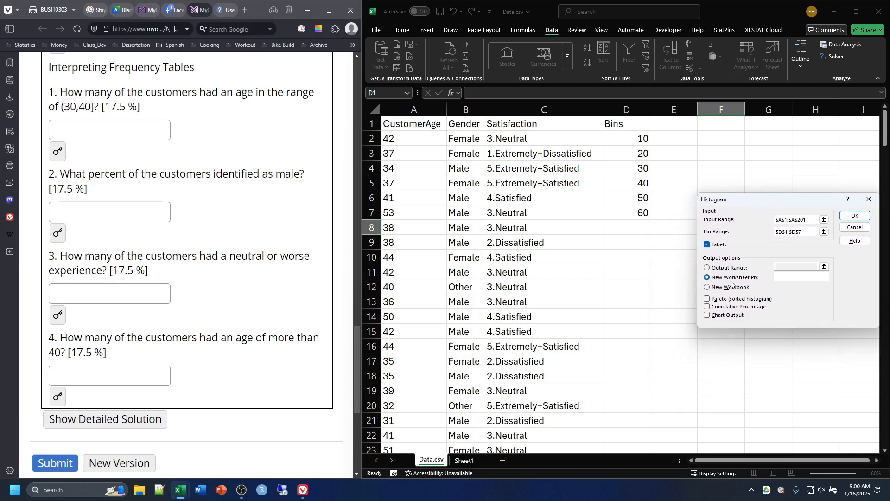
{"action": "left_click", "coordinate": [707, 268]}
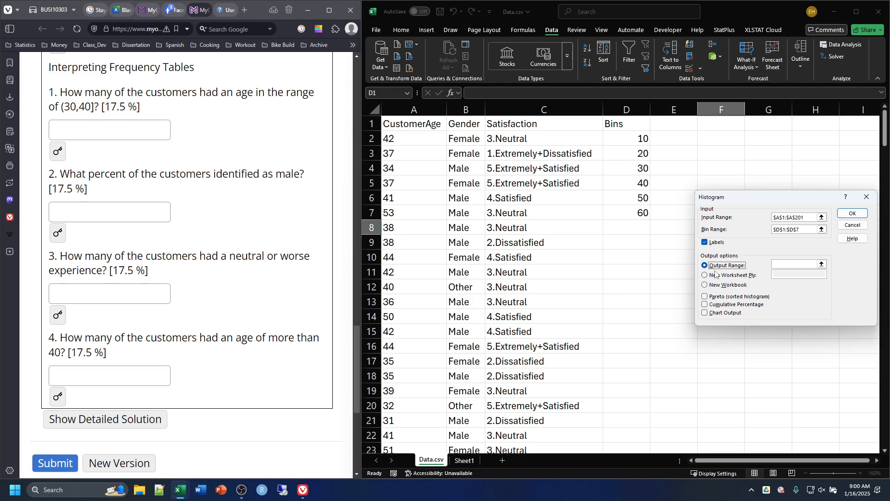
{"action": "left_click", "coordinate": [785, 264]}
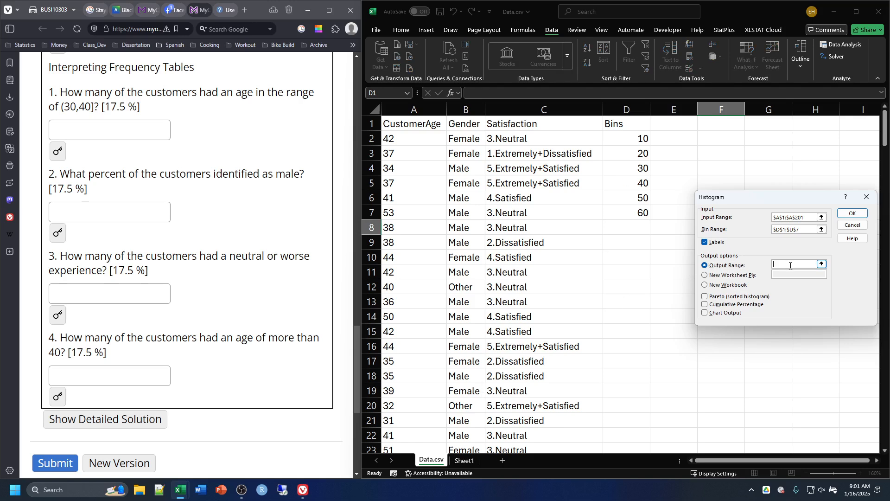
{"action": "left_click", "coordinate": [624, 244]}
{"action": "left_click", "coordinate": [705, 305]}
{"action": "left_click", "coordinate": [853, 214]}
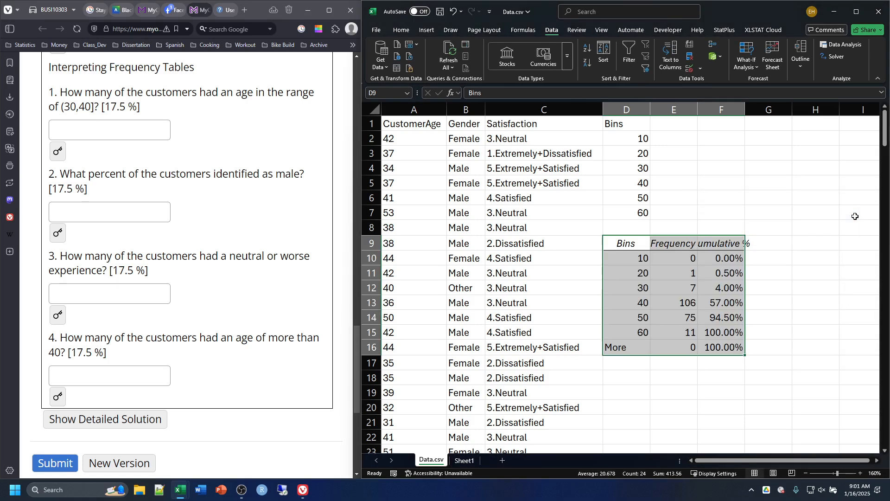
Step: Widen columns E and F so the Frequency and Cumulative % headings fit
{"action": "left_click", "coordinate": [795, 306]}
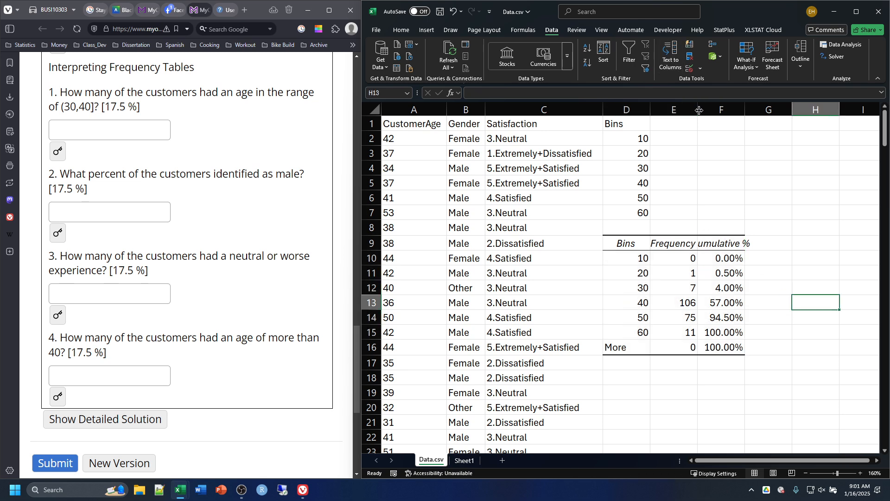
{"action": "left_click_drag", "start_coordinate": [699, 110], "coordinate": [708, 110]}
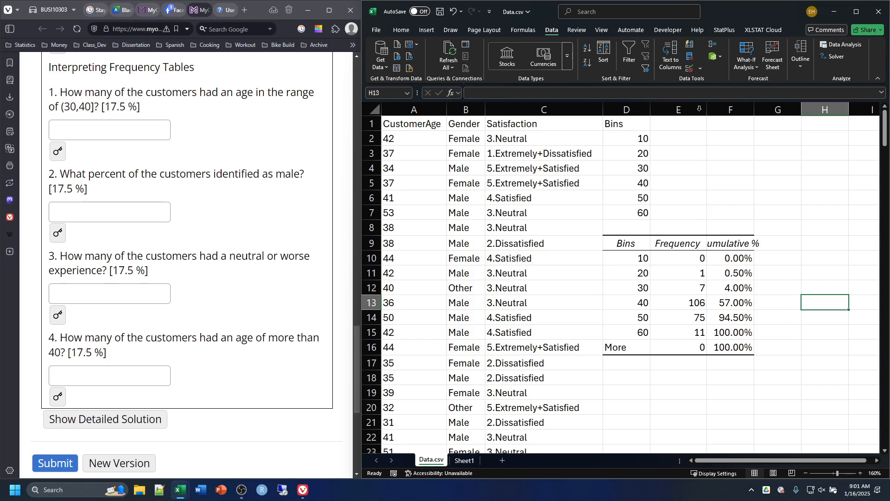
{"action": "left_click", "coordinate": [788, 259]}
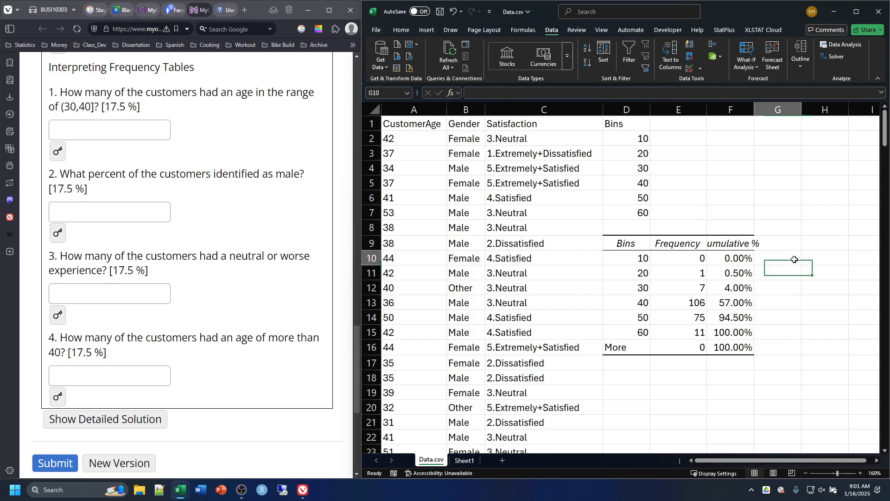
{"action": "double_click", "coordinate": [755, 110]}
{"action": "left_click", "coordinate": [744, 364]}
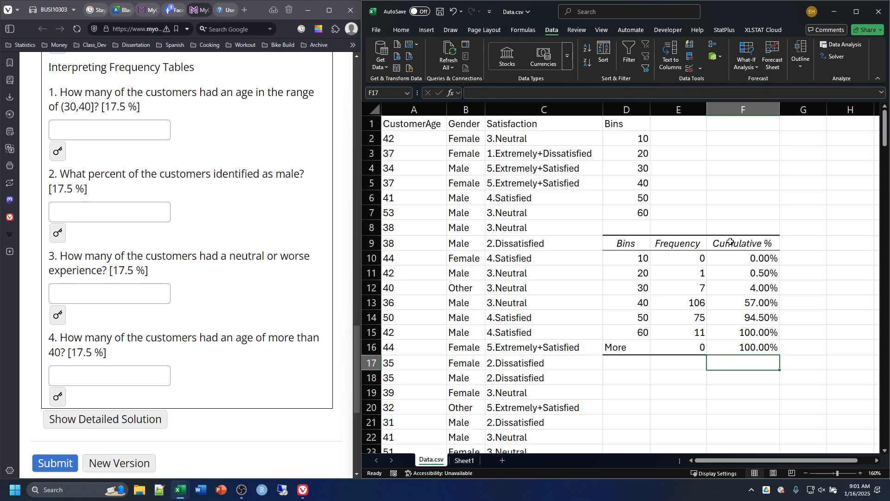
Step: Move the Cumulative % column of the frequency table from column F to column H, starting at H9
{"action": "left_click_drag", "start_coordinate": [732, 242], "coordinate": [739, 344]}
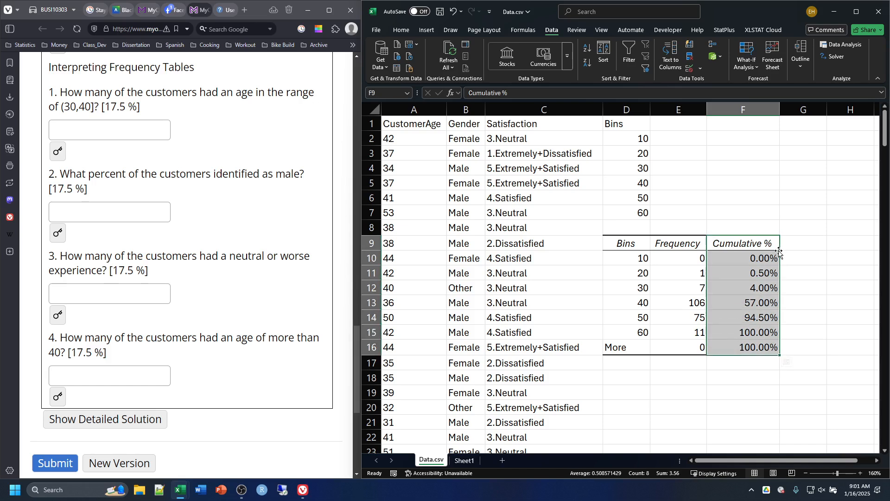
{"action": "left_click_drag", "start_coordinate": [778, 253], "coordinate": [789, 376]}
{"action": "left_click", "coordinate": [796, 244]}
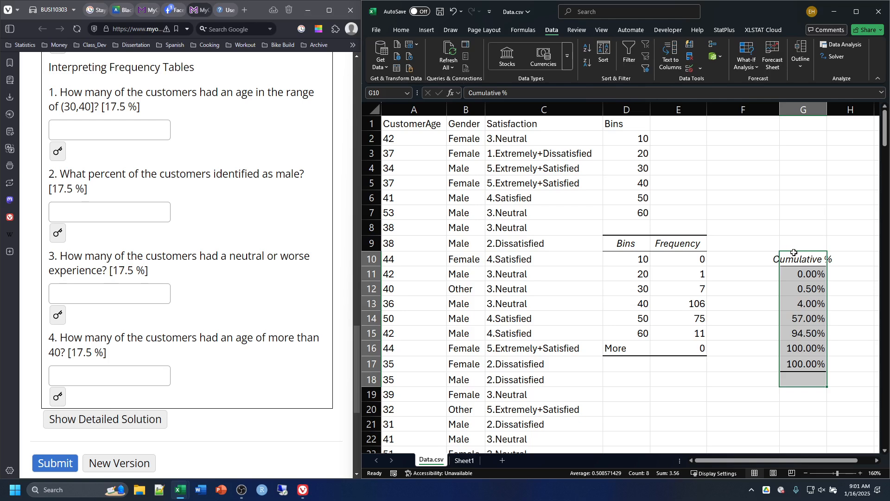
{"action": "left_click_drag", "start_coordinate": [794, 252], "coordinate": [839, 249]}
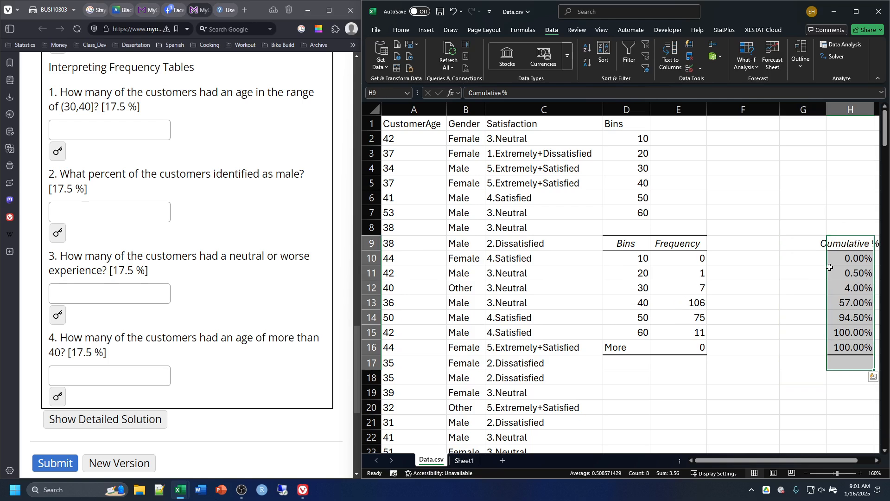
{"action": "left_click", "coordinate": [786, 279]}
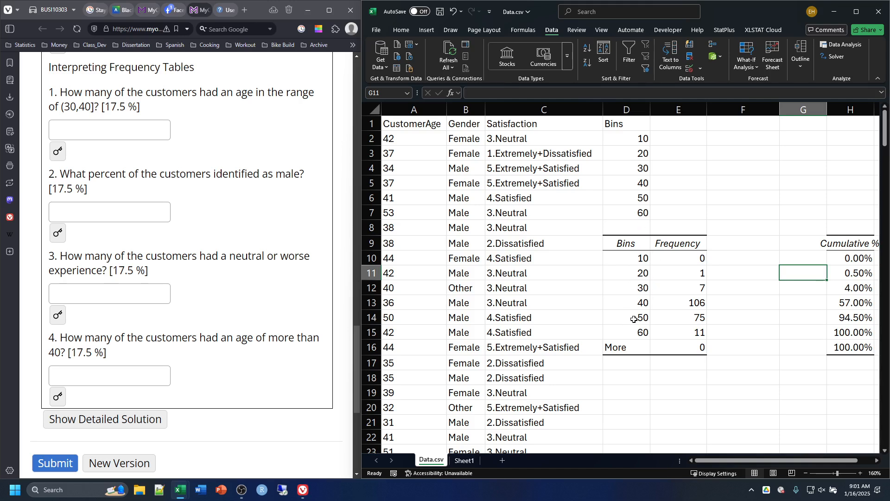
Step: Examine the 10 and 20 bins of the frequency table and reveal the answer to question 1
{"action": "left_click", "coordinate": [626, 260]}
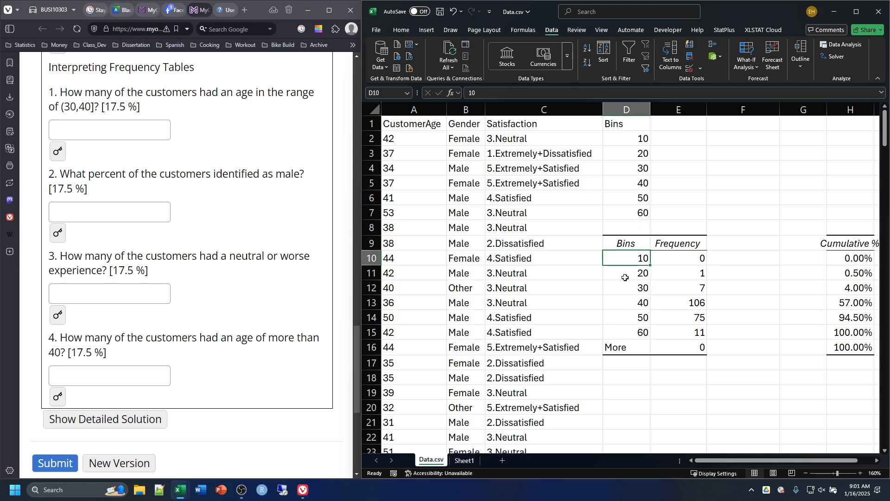
{"action": "left_click", "coordinate": [626, 277]}
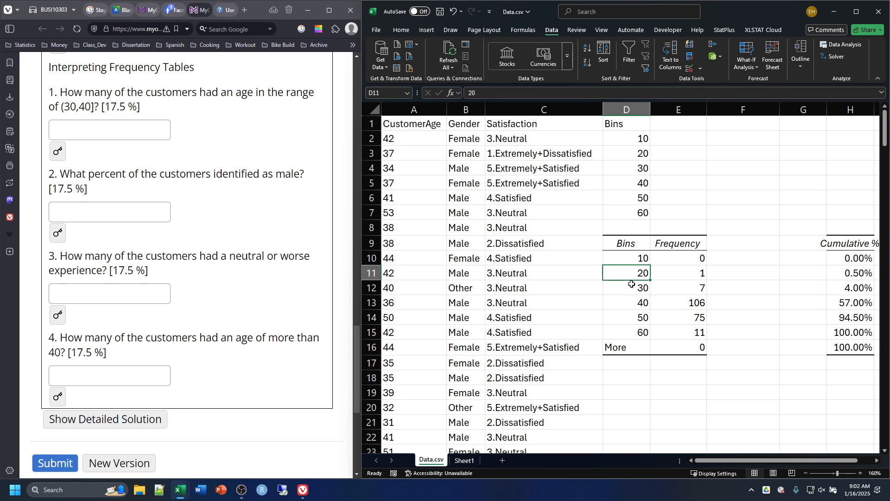
{"action": "left_click", "coordinate": [57, 151]}
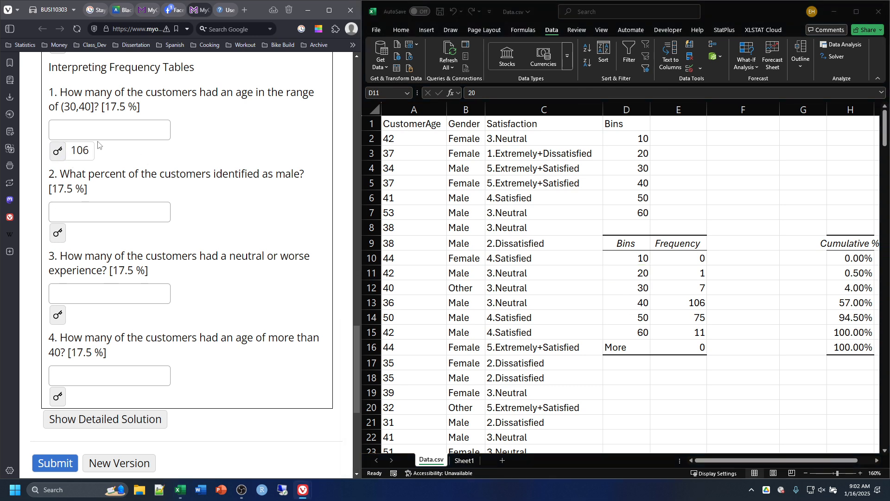
Step: Rewrite the bin labels in D13 and D12 of the frequency table as the intervals (30,40] and (20,30]
{"action": "left_click", "coordinate": [635, 303]}
{"action": "double_click", "coordinate": [635, 303]}
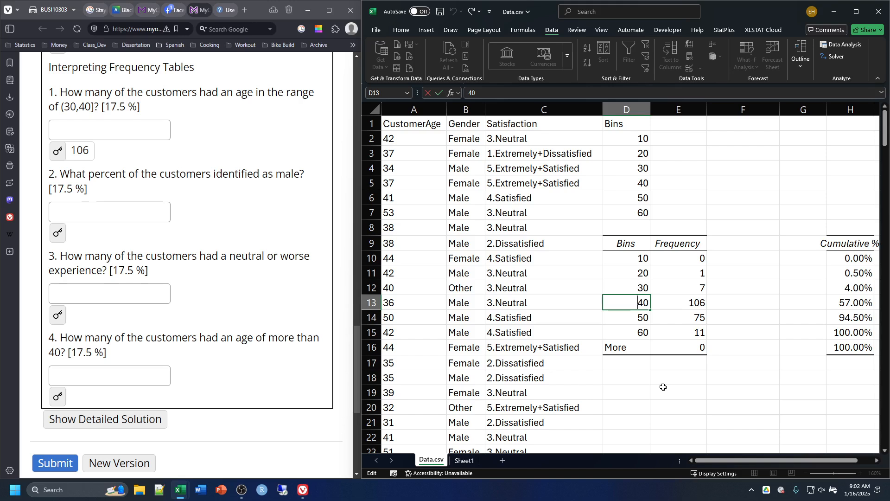
{"action": "type", "text": "("}
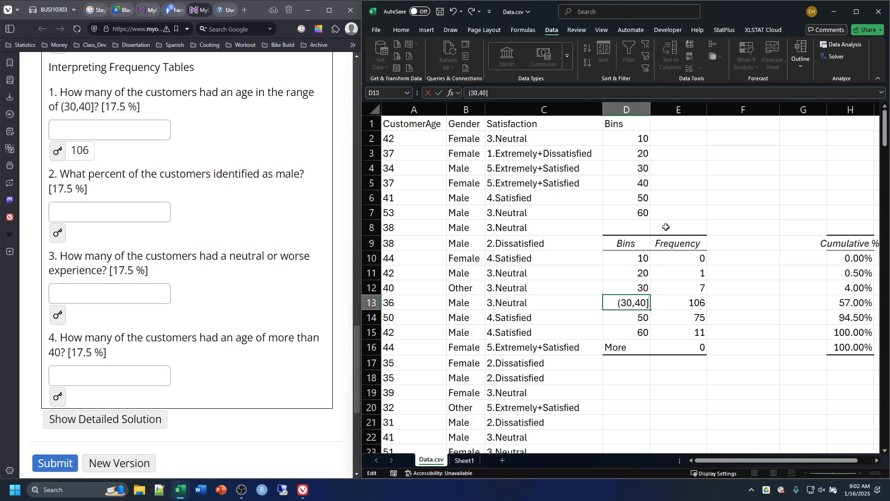
{"action": "left_click", "coordinate": [640, 289]}
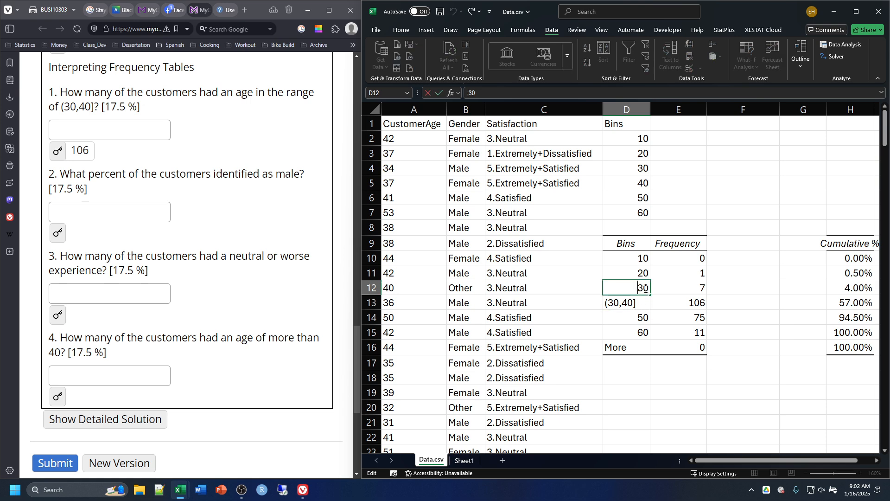
{"action": "type", "text": "(20,"}
{"action": "type", "text": "]"}
Step: Rewrite the bin labels in D11 and D10 of the frequency table as the intervals (10,20] and (0,10]
{"action": "double_click", "coordinate": [634, 270]}
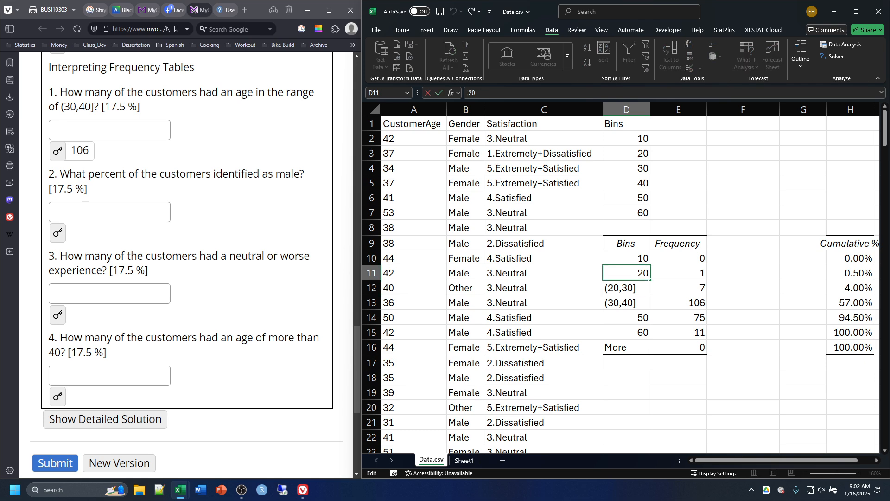
{"action": "type", "text": "(10,20]"}
{"action": "left_click", "coordinate": [631, 258]}
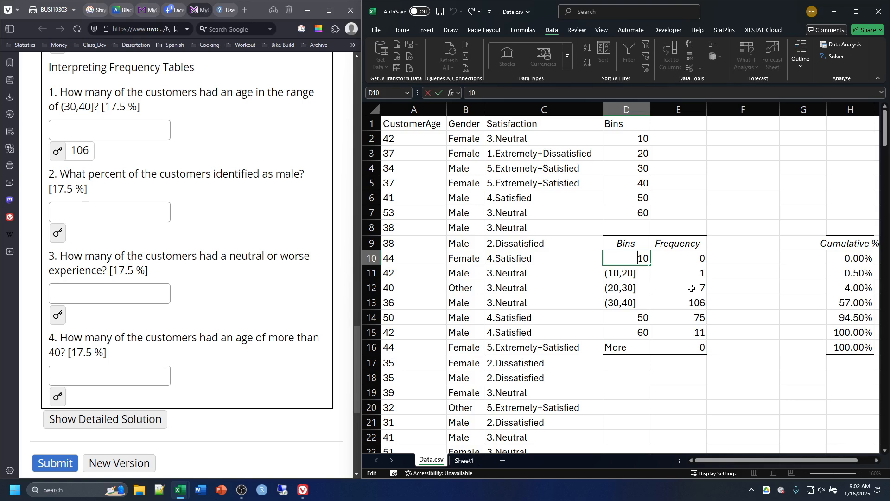
{"action": "type", "text": "(3"}
{"action": "type", "text": "0"}
{"action": "type", "text": ",40"}
{"action": "type", "text": "]"}
Step: Rewrite the bin labels in D14 and D15 of the frequency table as the intervals (40,50] and (50,60]
{"action": "left_click", "coordinate": [637, 318]}
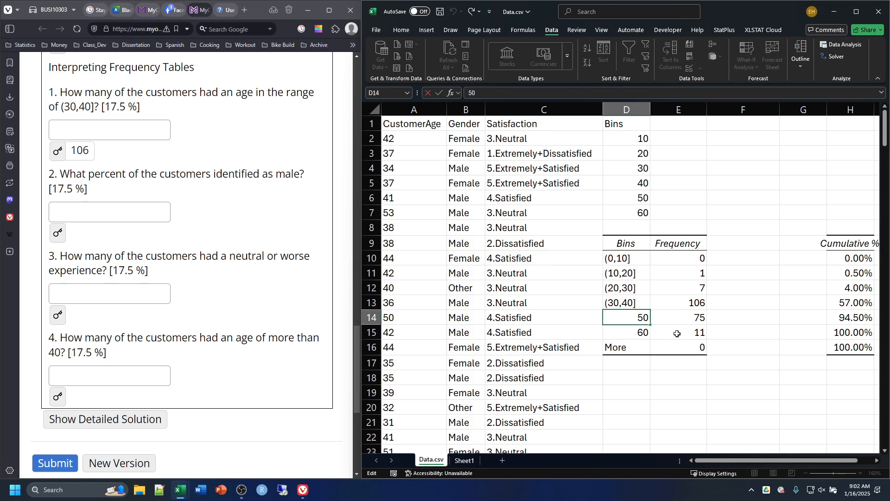
{"action": "type", "text": "("}
{"action": "type", "text": "40m,"}
{"action": "key", "text": "BackSpace"}
{"action": "key", "text": "BackSpace"}
{"action": "type", "text": ",50]"}
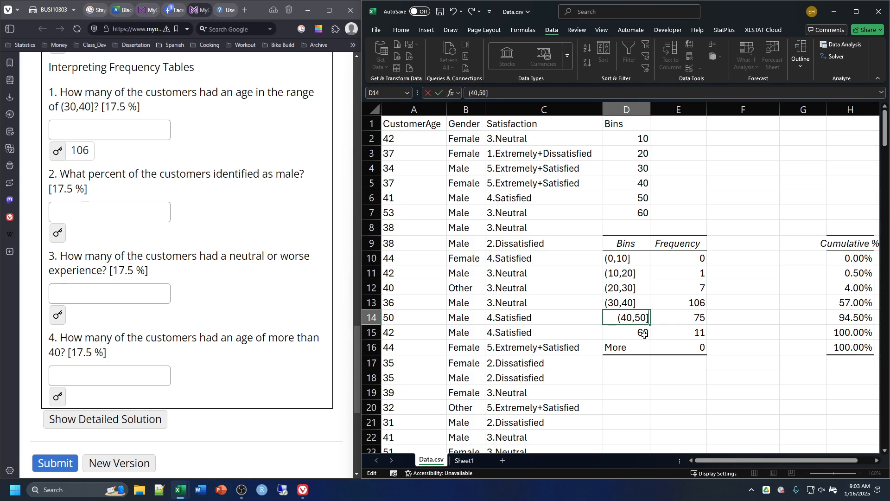
{"action": "double_click", "coordinate": [637, 330]}
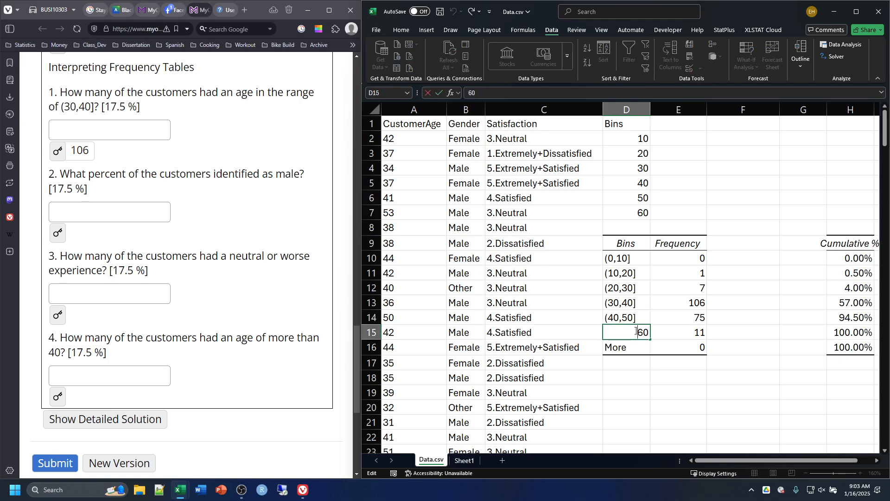
{"action": "type", "text": "(50,60]"}
{"action": "left_click", "coordinate": [647, 390]}
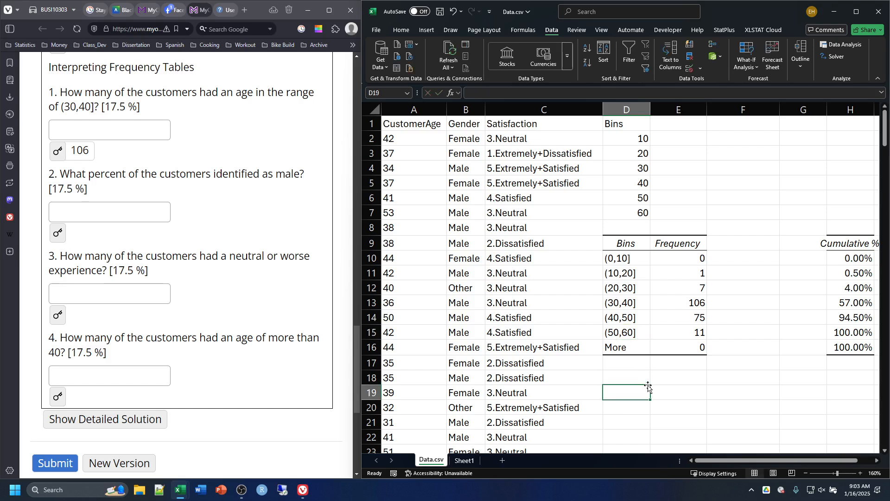
Step: Add the heading Relative Frequency in F9 beside the Frequency column and widen column F to fit it
{"action": "left_click", "coordinate": [615, 349]}
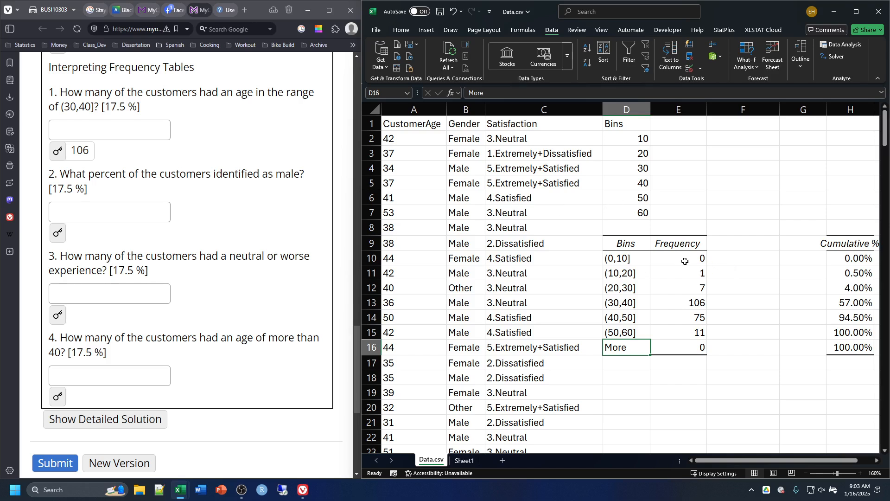
{"action": "left_click", "coordinate": [727, 240]}
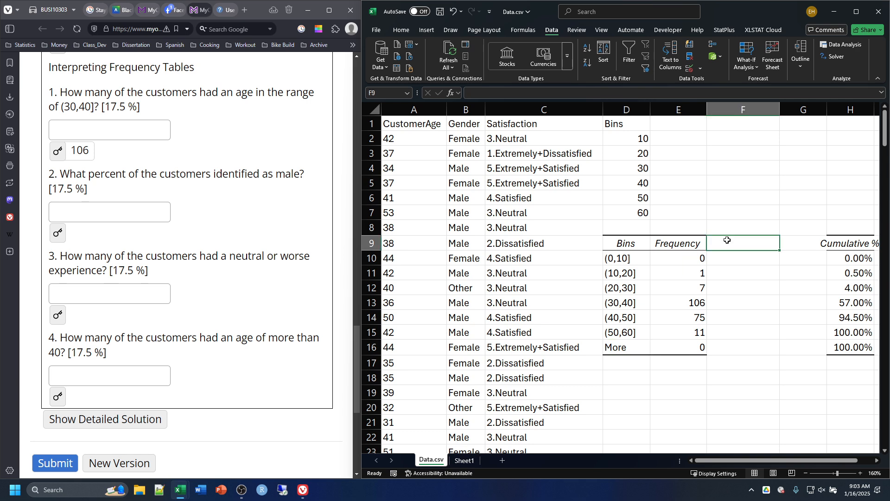
{"action": "type", "text": "Rela"}
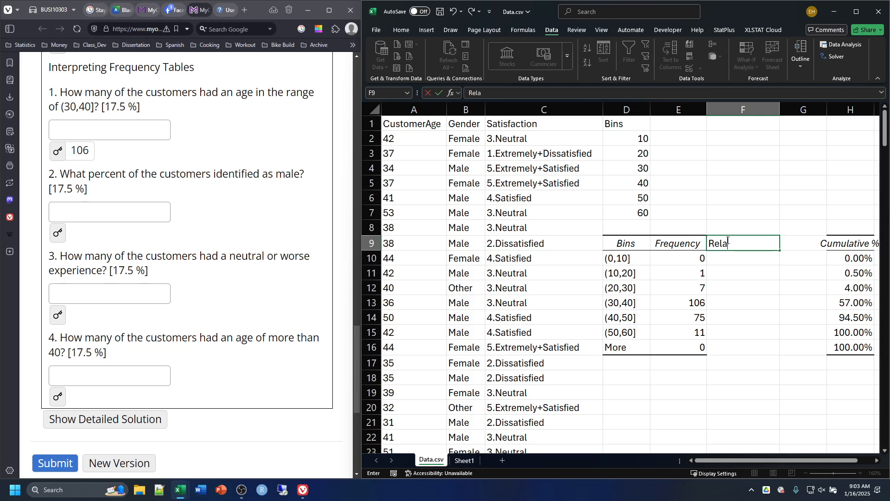
{"action": "type", "text": "tive Frequency"}
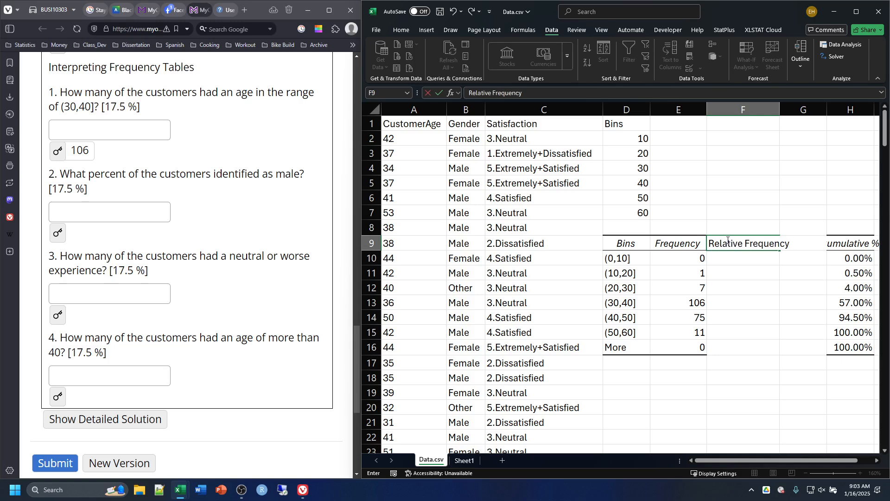
{"action": "left_click", "coordinate": [782, 106]}
{"action": "double_click", "coordinate": [780, 106]}
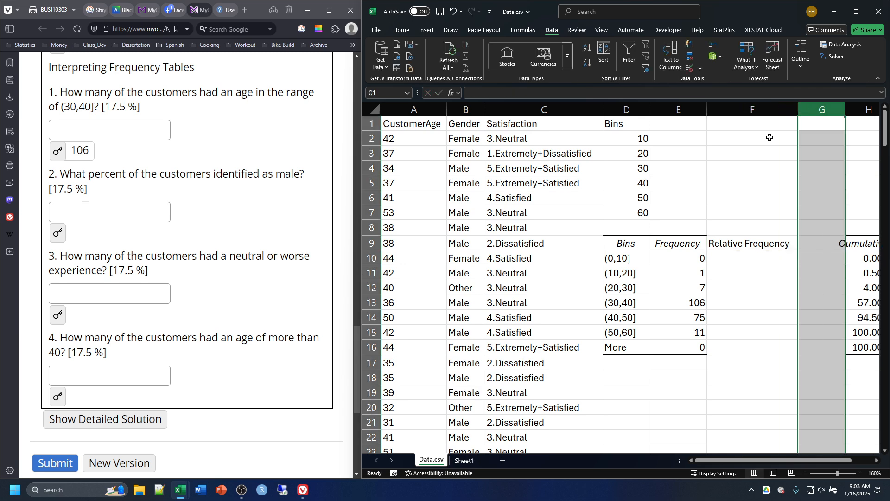
Step: Add a Total: row beneath the frequency table in D17 and sum the frequencies E10:E16 in E17
{"action": "scroll", "coordinate": [722, 338], "scroll_direction": "down", "scroll_amount": 1}
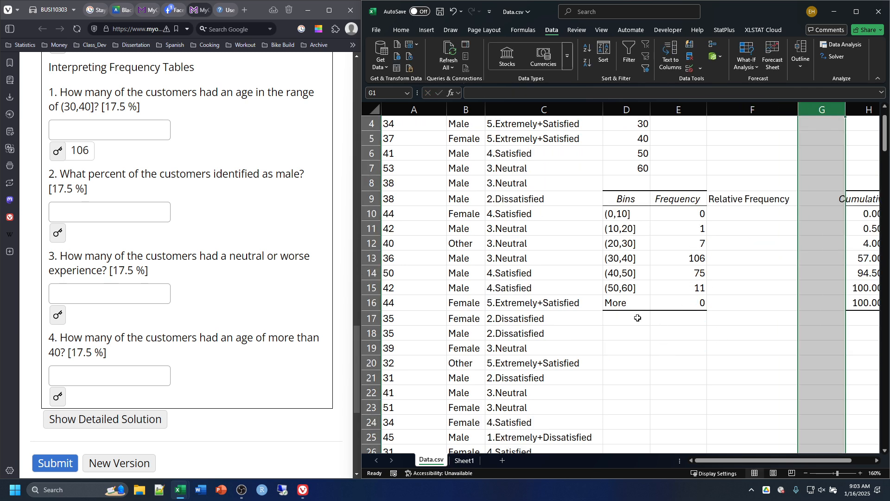
{"action": "left_click", "coordinate": [615, 320]}
{"action": "type", "text": "Tot"}
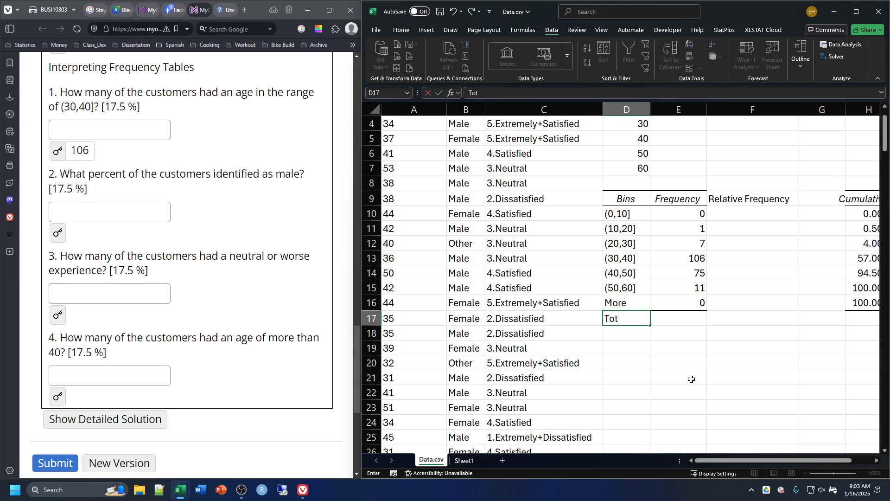
{"action": "type", "text": "al:"}
{"action": "key", "text": "Tab"}
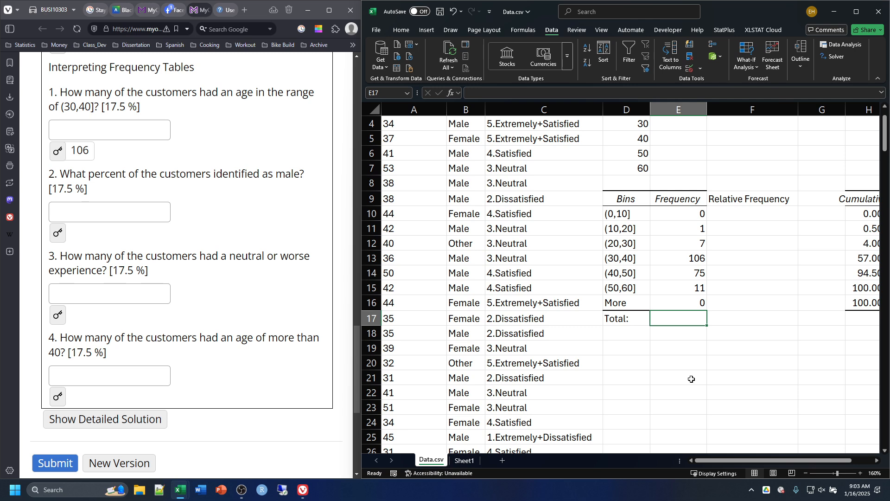
{"action": "type", "text": "="}
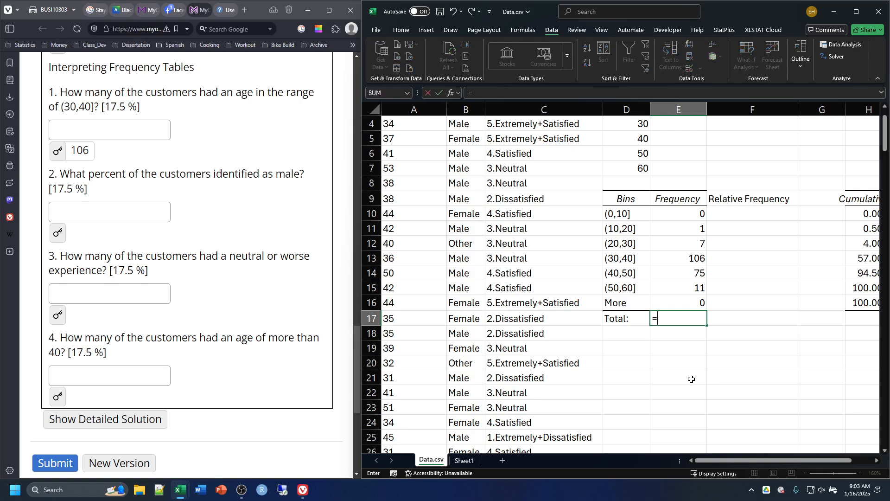
{"action": "type", "text": "sum("}
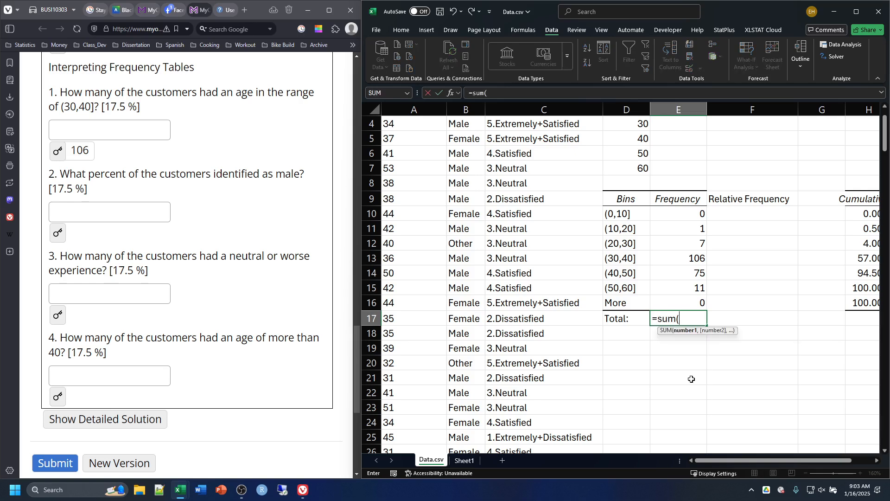
{"action": "left_click_drag", "start_coordinate": [676, 213], "coordinate": [674, 299]}
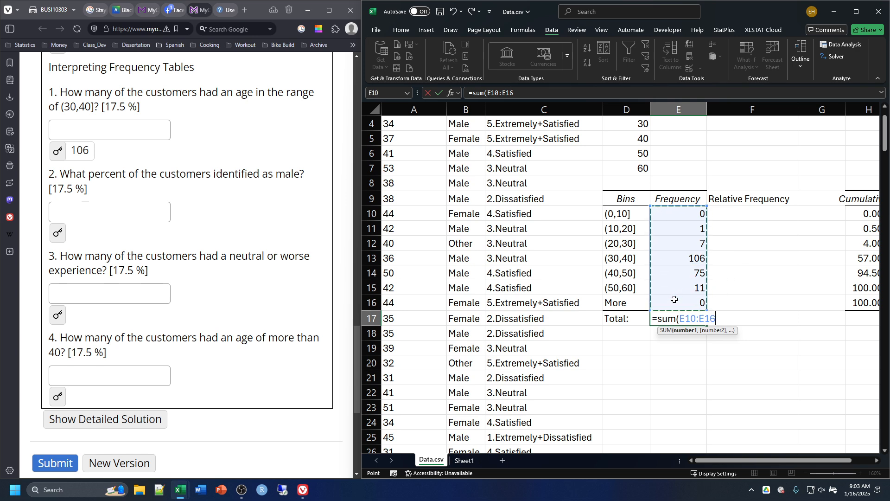
{"action": "type", "text": ")"}
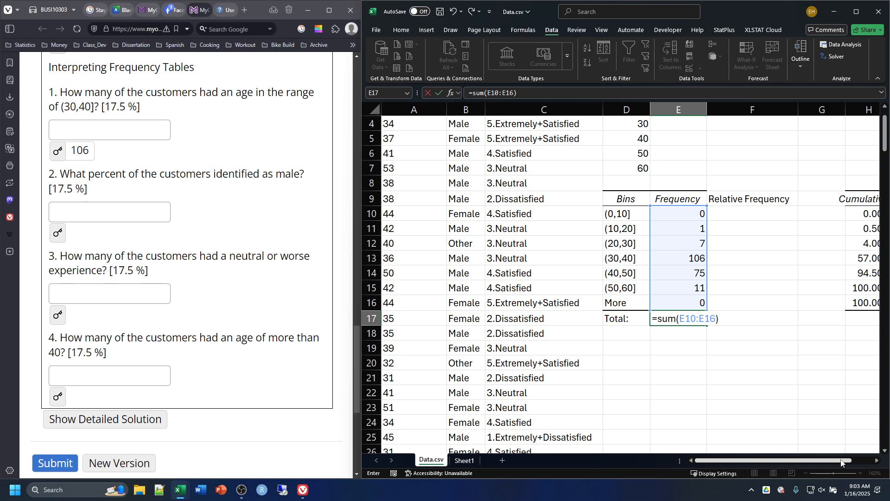
{"action": "key", "text": "Return"}
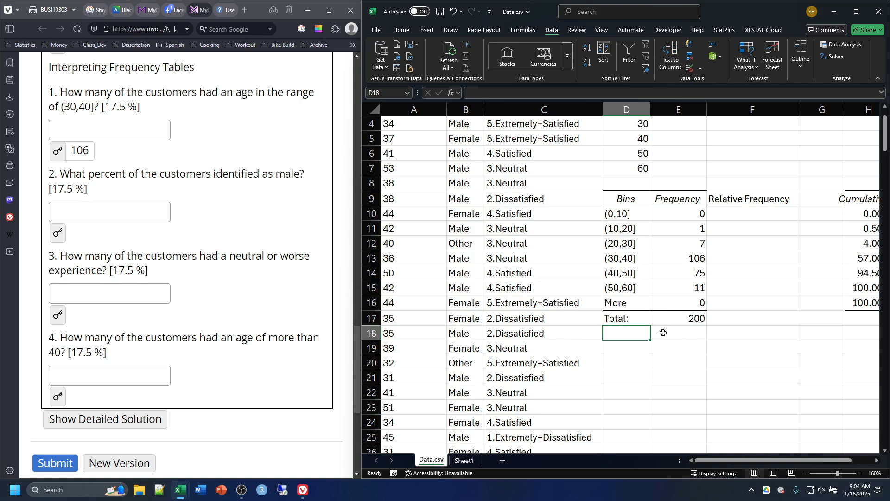
Step: Calculate the relative frequency of the (0,10] bin in F10 with the formula =E10/E17
{"action": "left_click", "coordinate": [732, 212]}
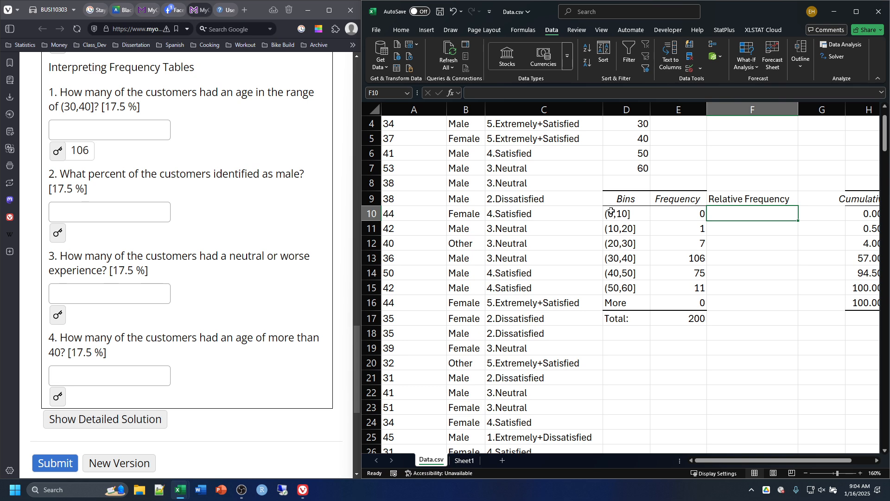
{"action": "double_click", "coordinate": [715, 215]}
{"action": "type", "text": "="}
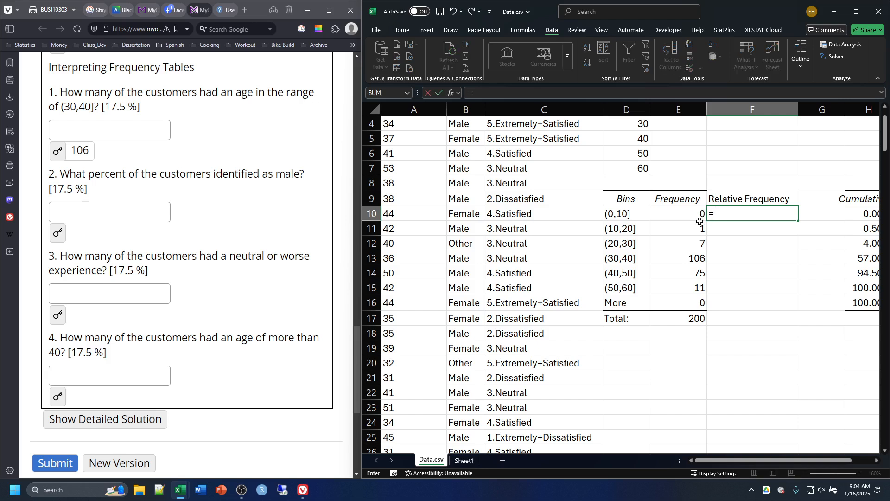
{"action": "left_click", "coordinate": [698, 215]}
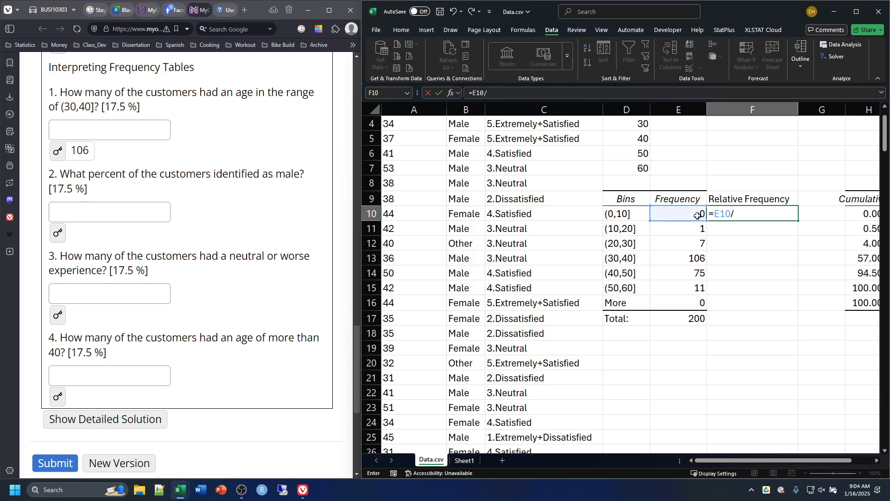
{"action": "type", "text": "/"}
{"action": "left_click", "coordinate": [678, 317]}
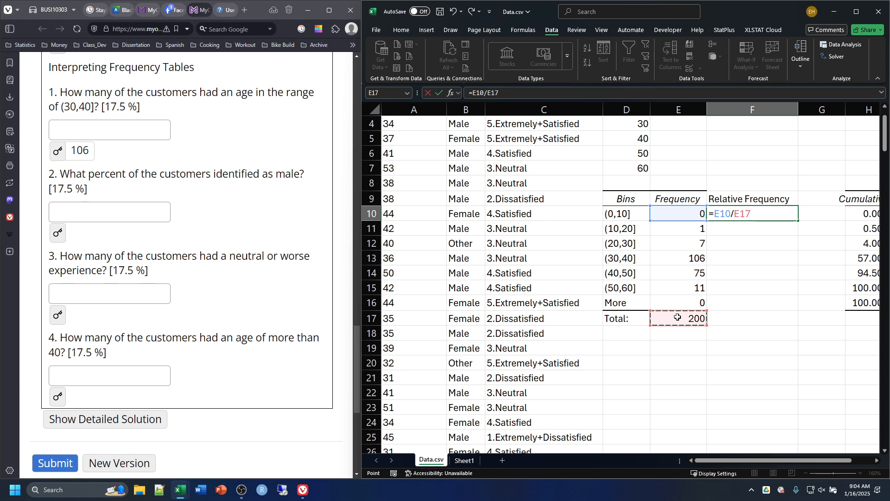
{"action": "key", "text": "Return"}
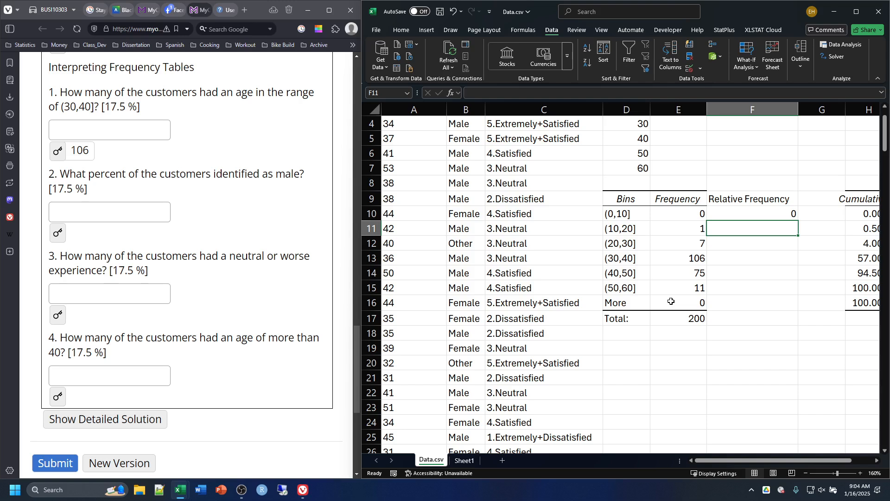
Step: Calculate the relative frequency of the (10,20] bin in F11 with the formula =E11/E17
{"action": "type", "text": "="}
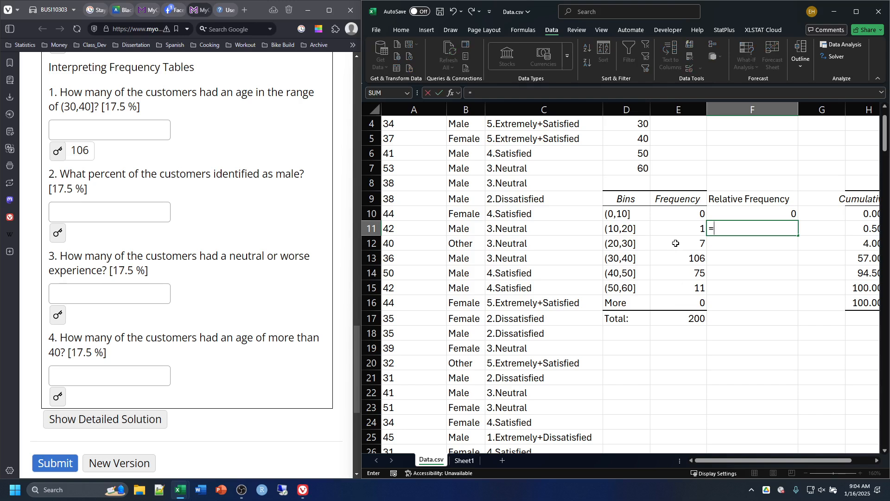
{"action": "left_click", "coordinate": [678, 225]}
{"action": "type", "text": "/"}
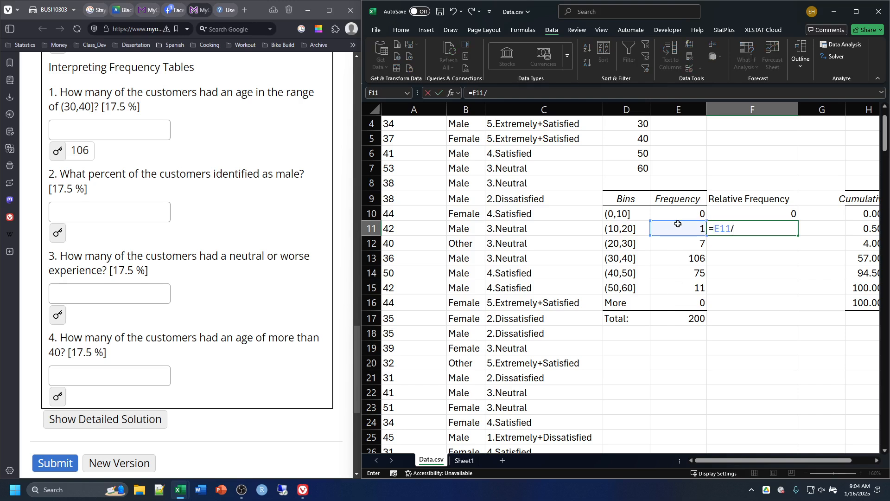
{"action": "left_click", "coordinate": [694, 320]}
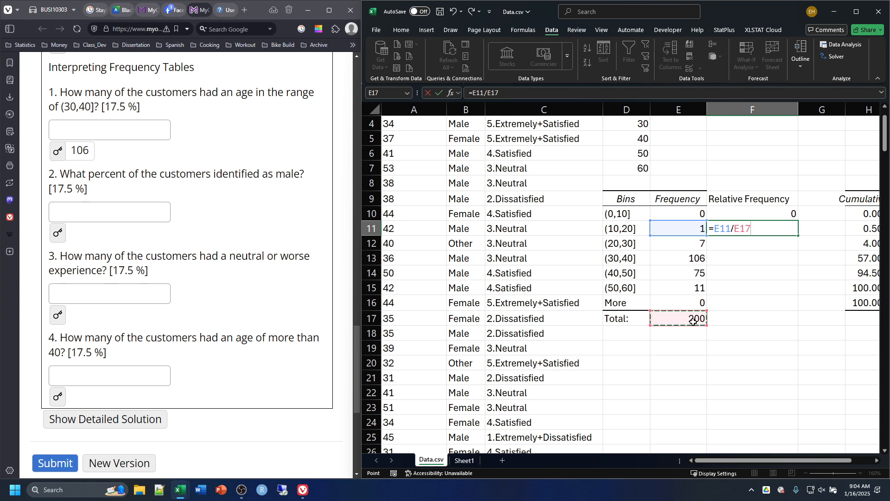
{"action": "key", "text": "Return"}
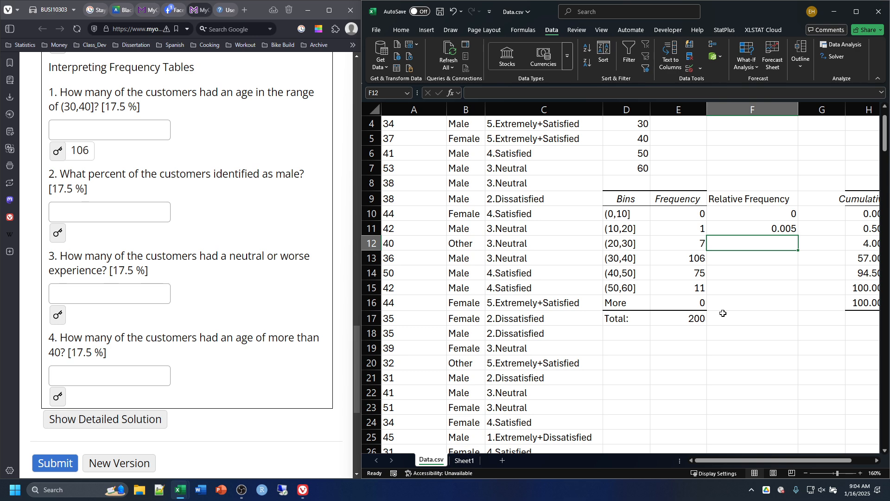
Step: Fill the relative frequency formula from F10 down to F11 and inspect the cell references in the copied formula
{"action": "double_click", "coordinate": [753, 214]}
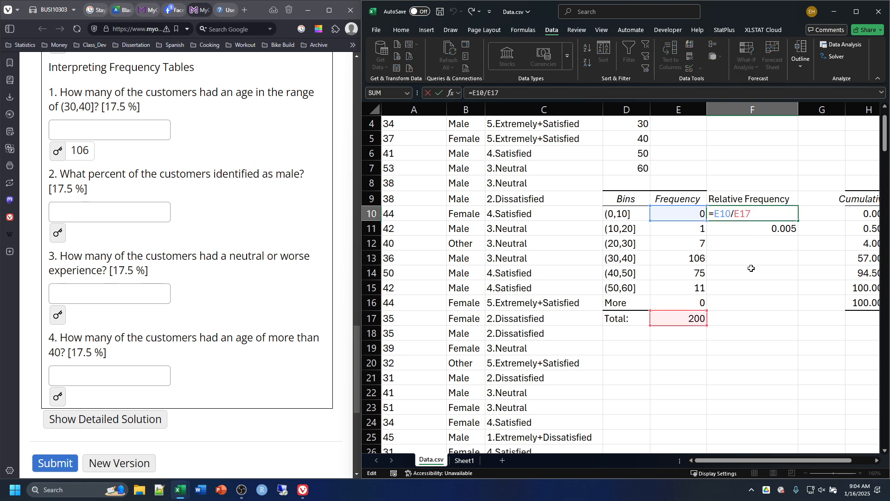
{"action": "left_click", "coordinate": [752, 283]}
{"action": "double_click", "coordinate": [749, 215]}
{"action": "key", "text": "ctrl+Return"}
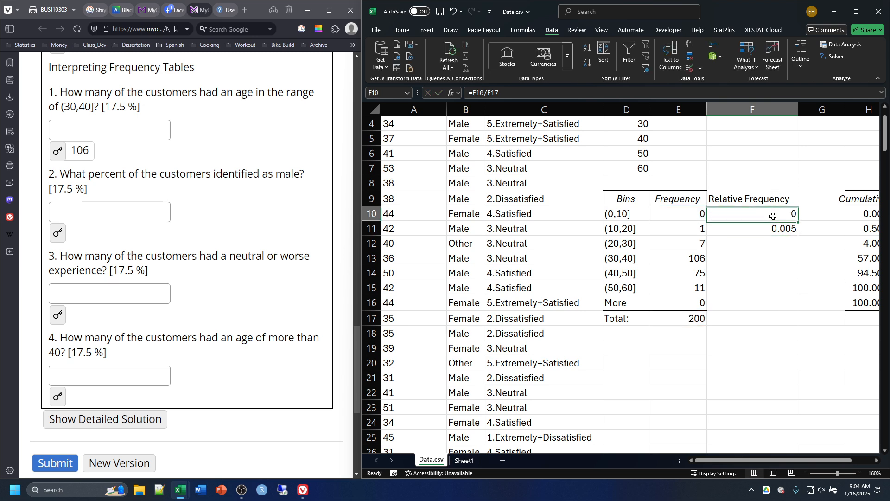
{"action": "left_click_drag", "start_coordinate": [800, 222], "coordinate": [796, 234]}
{"action": "left_click", "coordinate": [749, 274]}
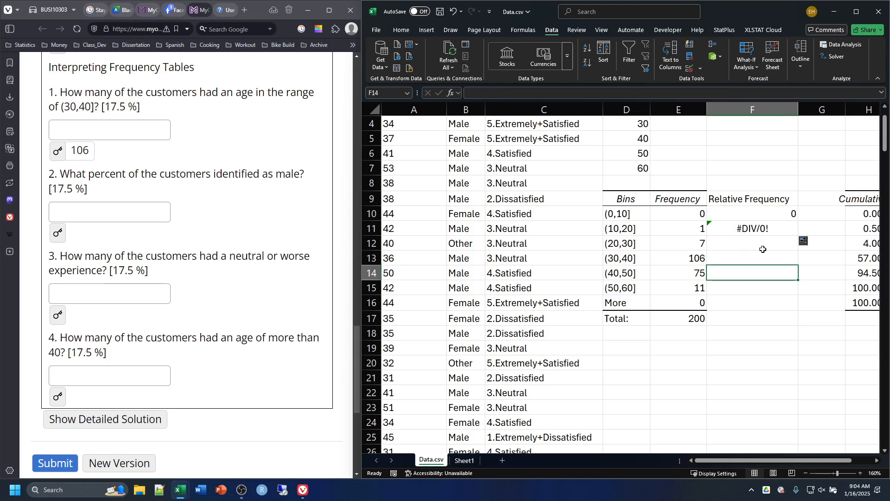
{"action": "left_click", "coordinate": [762, 249]}
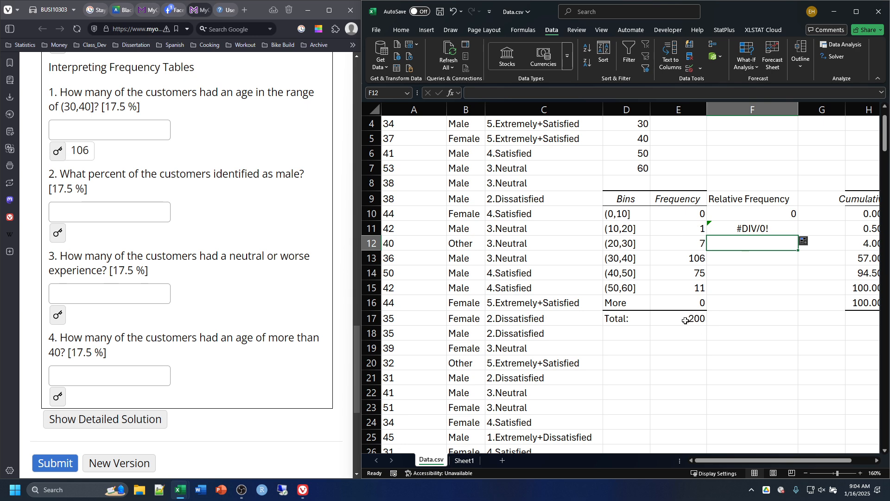
{"action": "left_click", "coordinate": [787, 273]}
{"action": "double_click", "coordinate": [761, 228]}
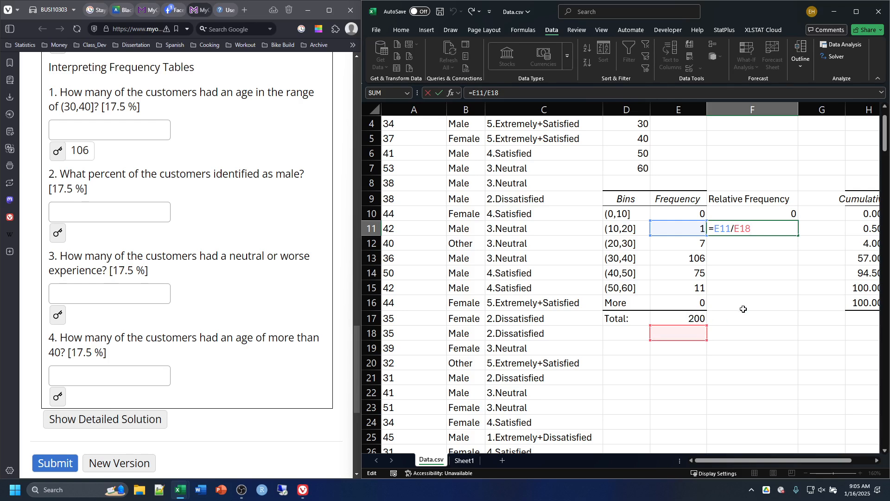
{"action": "key", "text": "Return"}
Step: Anchor the total in F10's formula as =E10/$E$17, fill it down through F16 and check the copied references in F14
{"action": "double_click", "coordinate": [759, 216]}
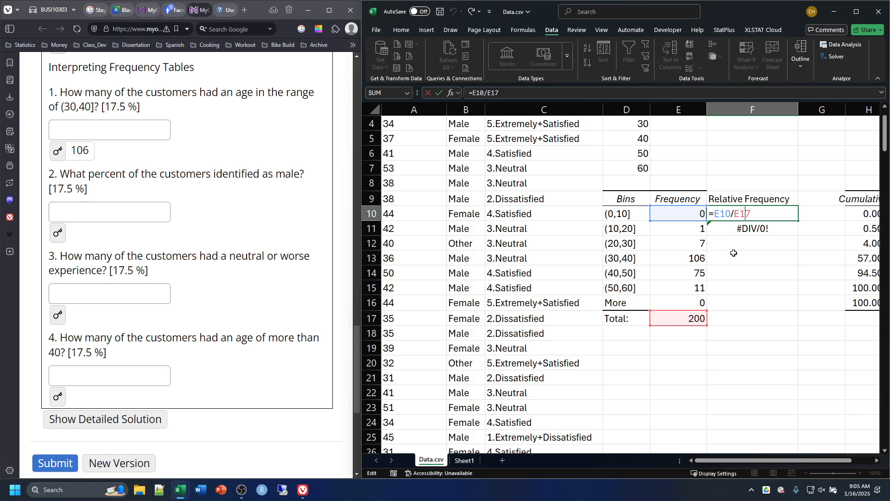
{"action": "key", "text": "F4"}
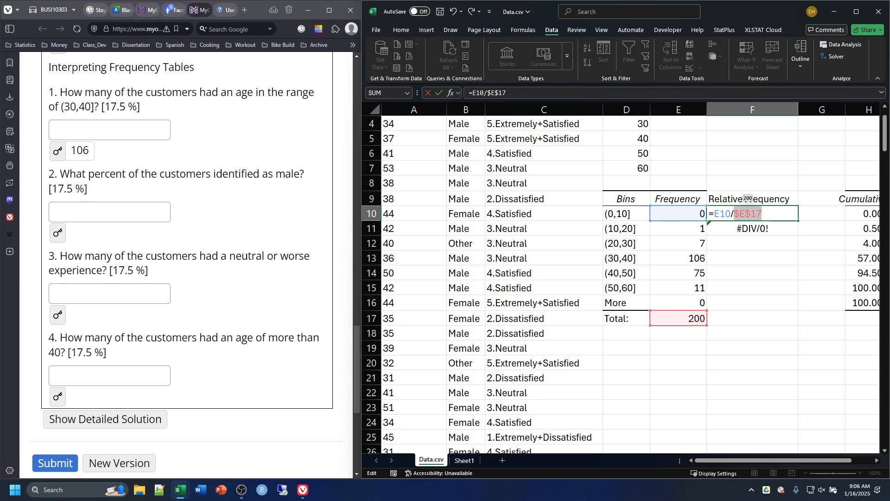
{"action": "key", "text": "Return"}
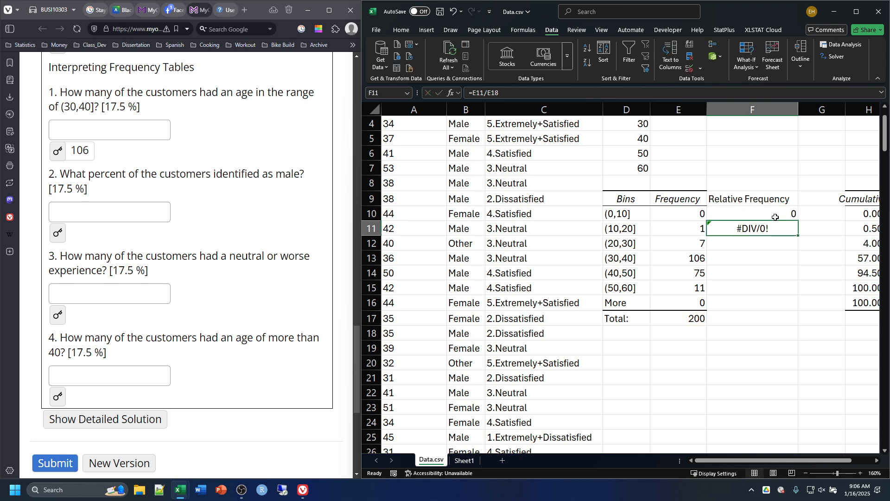
{"action": "left_click", "coordinate": [775, 217]}
{"action": "left_click_drag", "start_coordinate": [798, 221], "coordinate": [789, 309]}
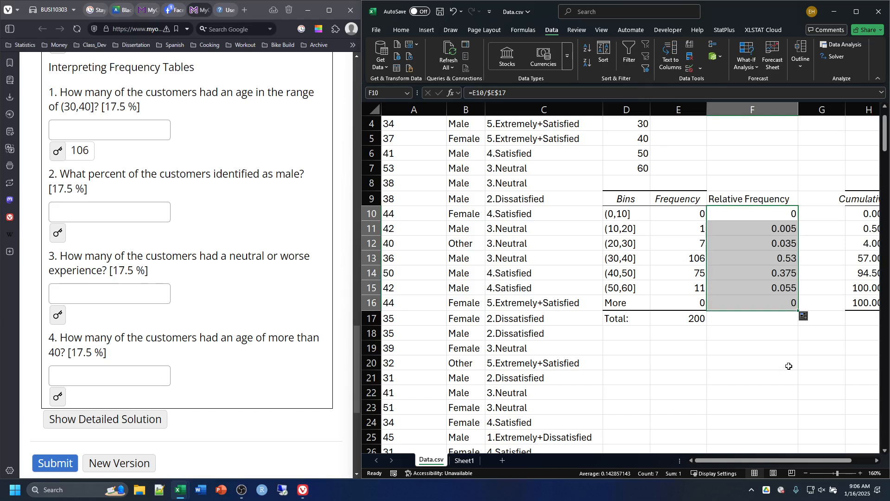
{"action": "left_click", "coordinate": [761, 330]}
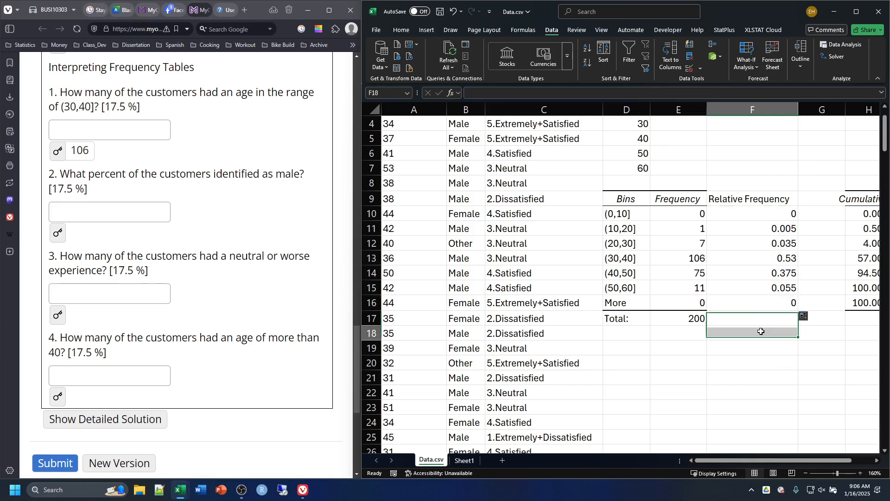
{"action": "left_click", "coordinate": [750, 273]}
{"action": "double_click", "coordinate": [750, 273]}
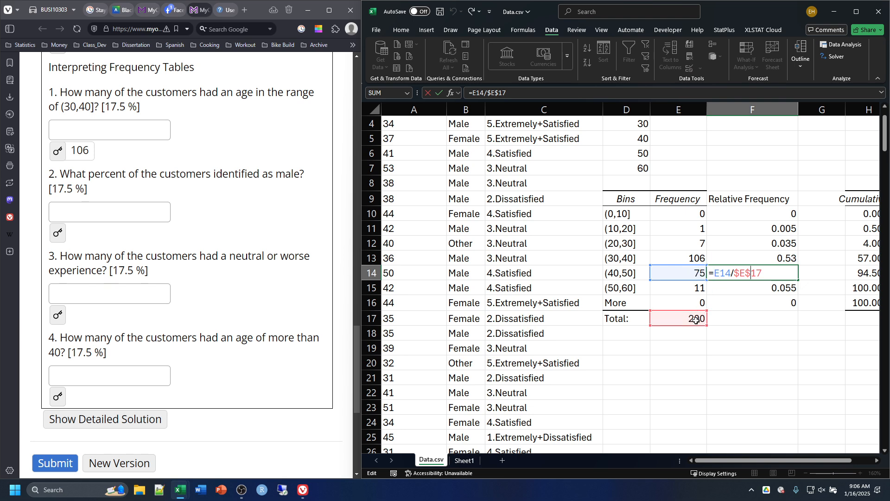
{"action": "key", "text": "Return"}
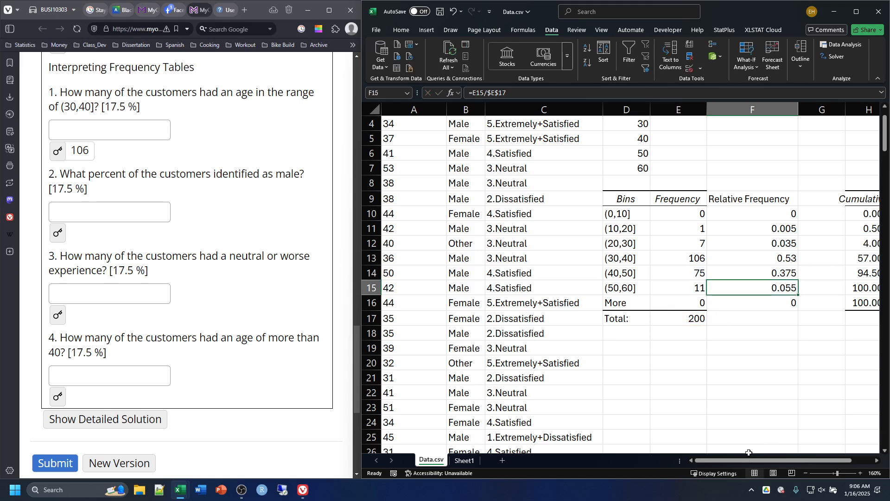
Step: Widen column H to fit its Cumulative % heading
{"action": "left_click_drag", "start_coordinate": [748, 462], "coordinate": [770, 462]}
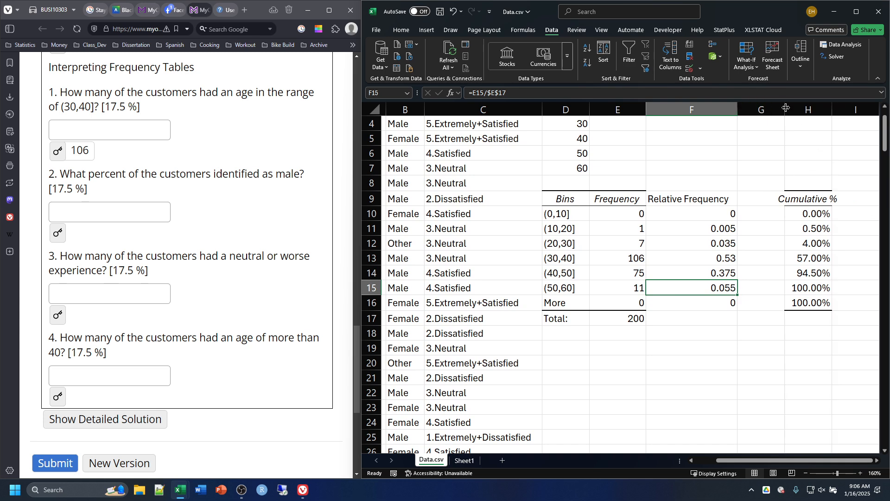
{"action": "left_click", "coordinate": [799, 154]}
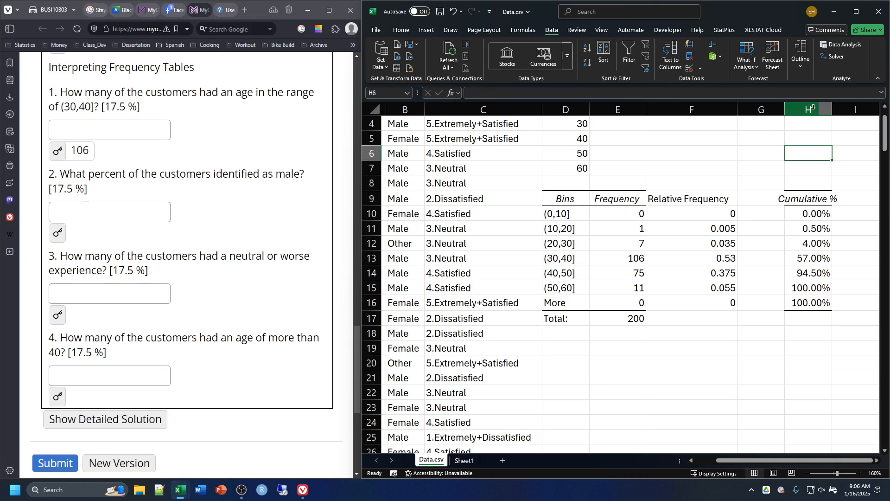
{"action": "left_click_drag", "start_coordinate": [832, 109], "coordinate": [856, 111]}
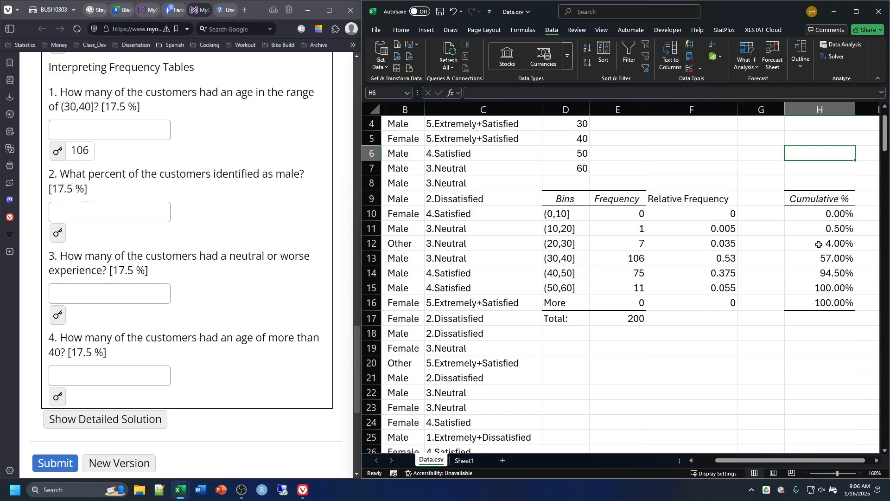
Step: Enter the heading Cumulative Frequency in G9 and auto-fit the width of column G
{"action": "left_click", "coordinate": [743, 198]}
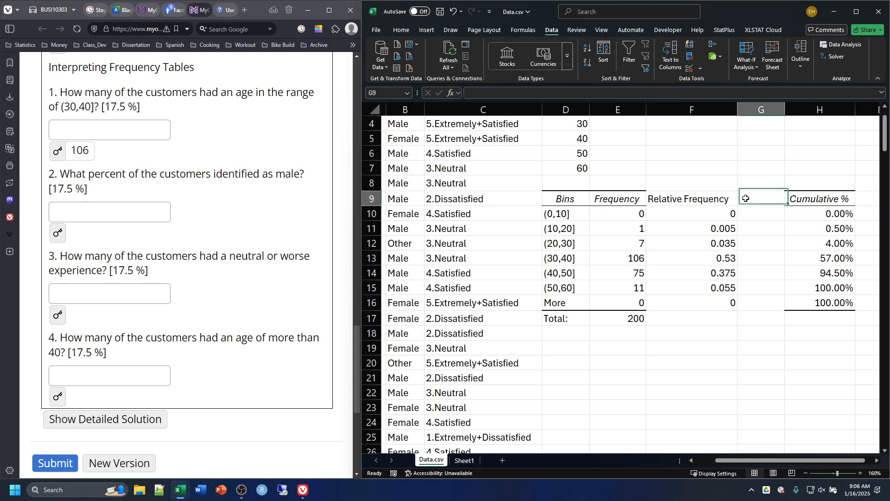
{"action": "type", "text": "Cu"}
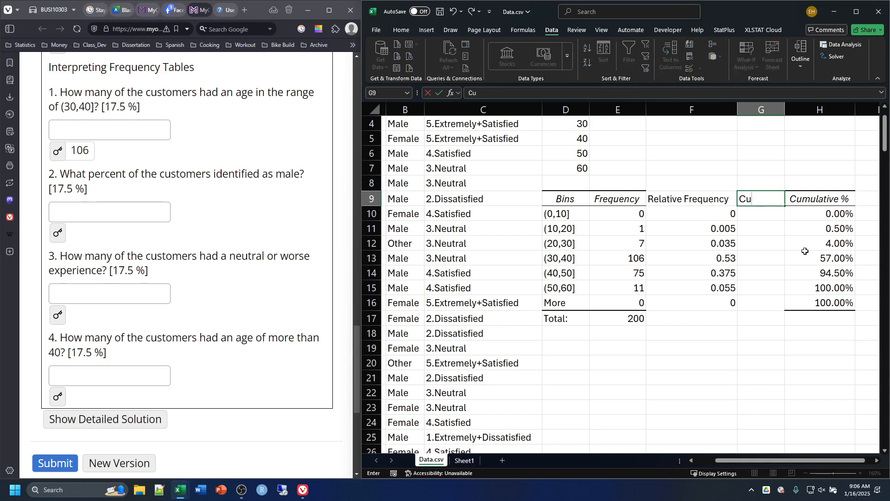
{"action": "type", "text": "mulative F"}
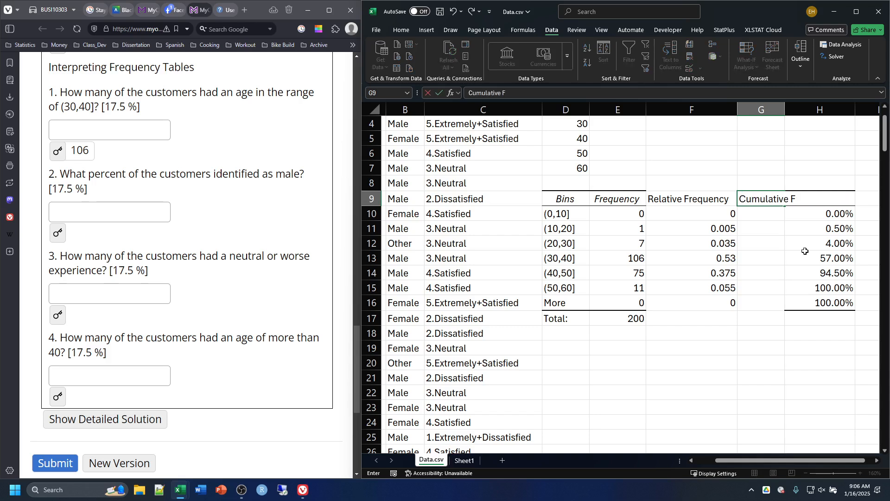
{"action": "type", "text": "reqe"}
{"action": "key", "text": "BackSpace"}
{"action": "type", "text": "uency"}
{"action": "left_click", "coordinate": [782, 140]}
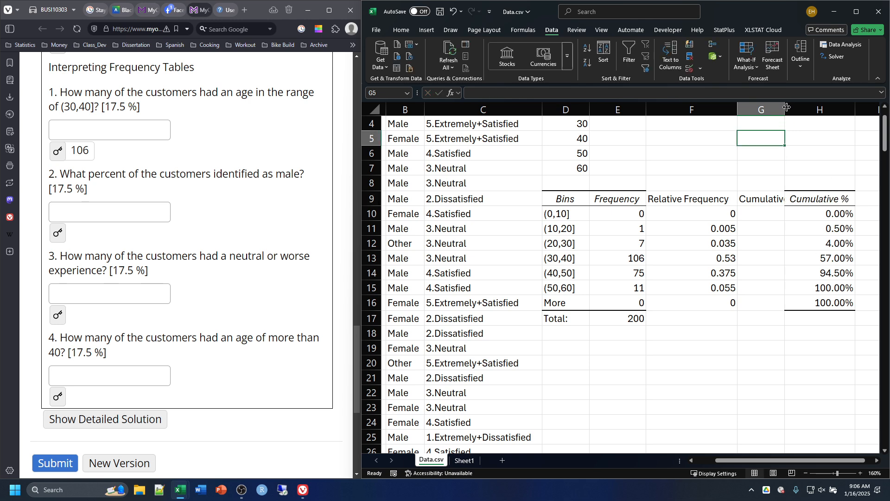
{"action": "double_click", "coordinate": [785, 109]}
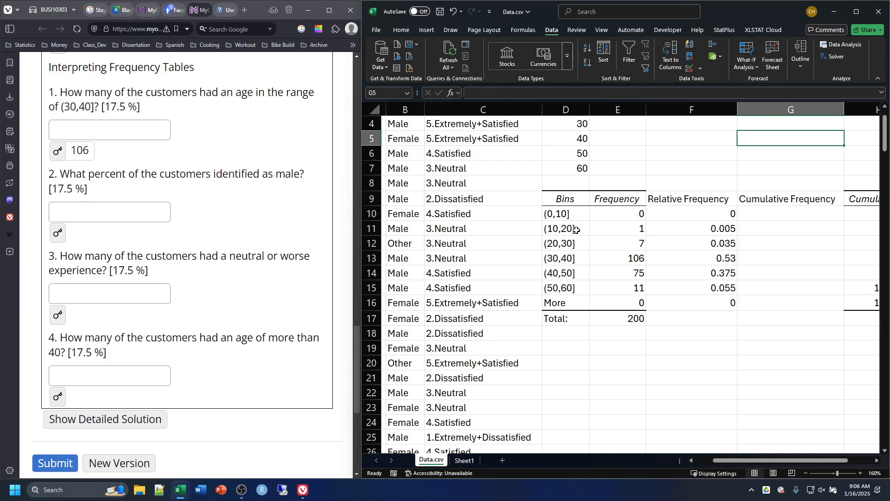
Step: Switch to the MyOpenMath question in the browser and view the collected customer data at its beginning
{"action": "scroll", "coordinate": [171, 184], "scroll_direction": "up", "scroll_amount": 20}
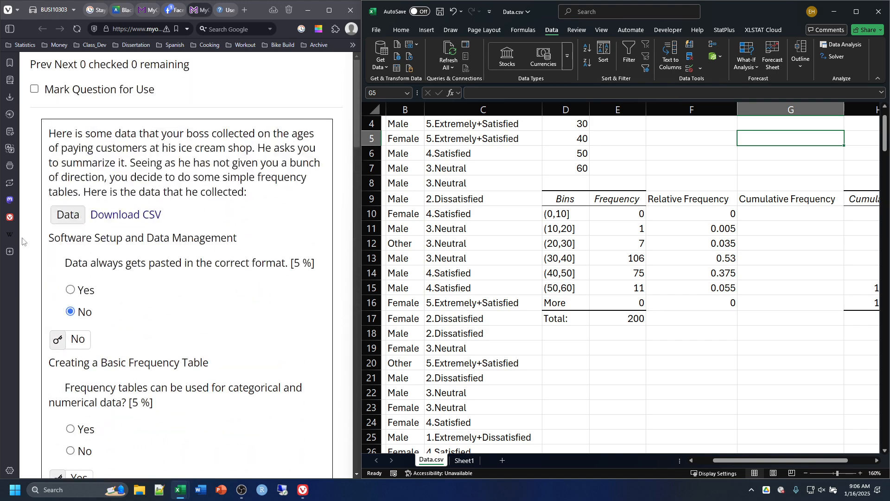
{"action": "left_click", "coordinate": [69, 214]}
{"action": "left_click", "coordinate": [68, 214]}
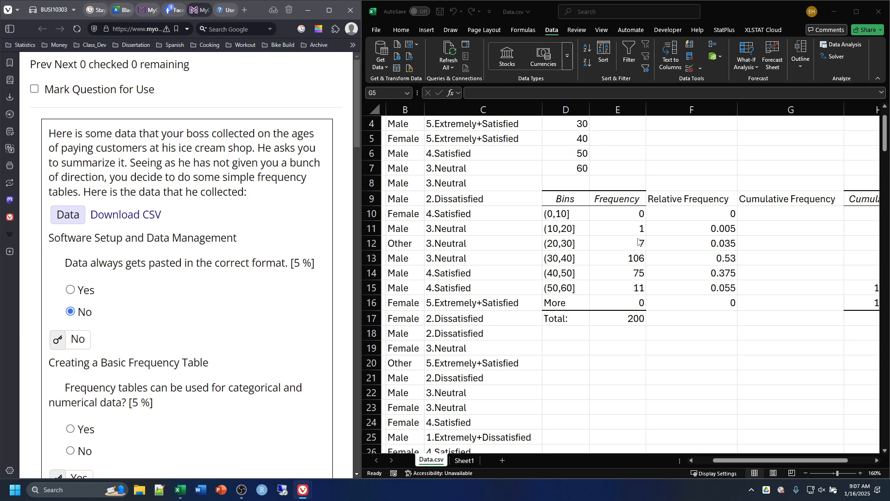
Step: Switch back to the Excel worksheet and inspect the range summed by the total frequency formula in E17
{"action": "left_click", "coordinate": [762, 212]}
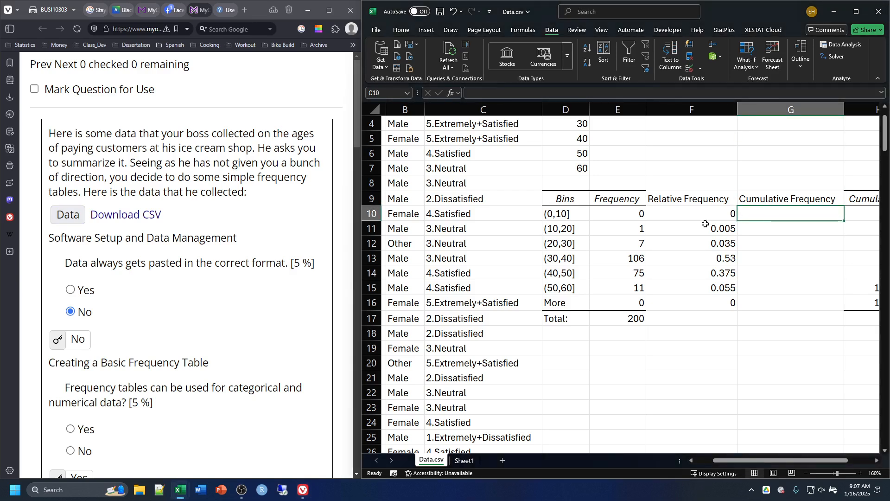
{"action": "double_click", "coordinate": [626, 320]}
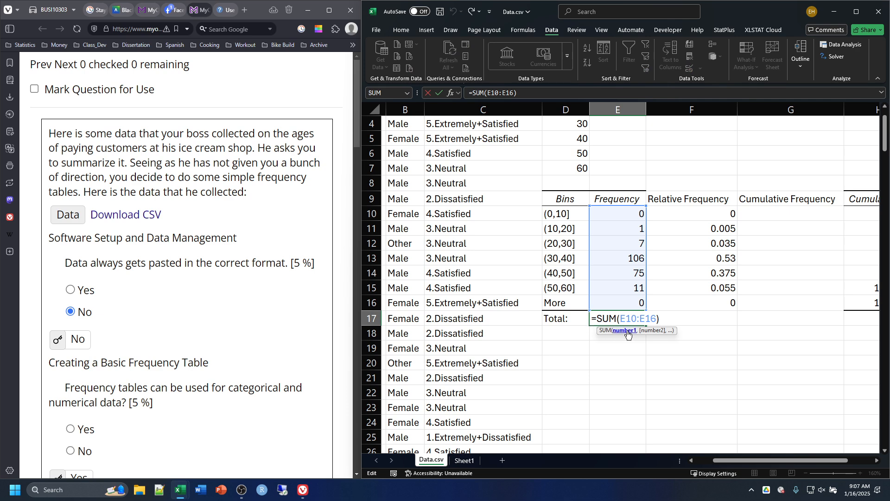
{"action": "key", "text": "Return"}
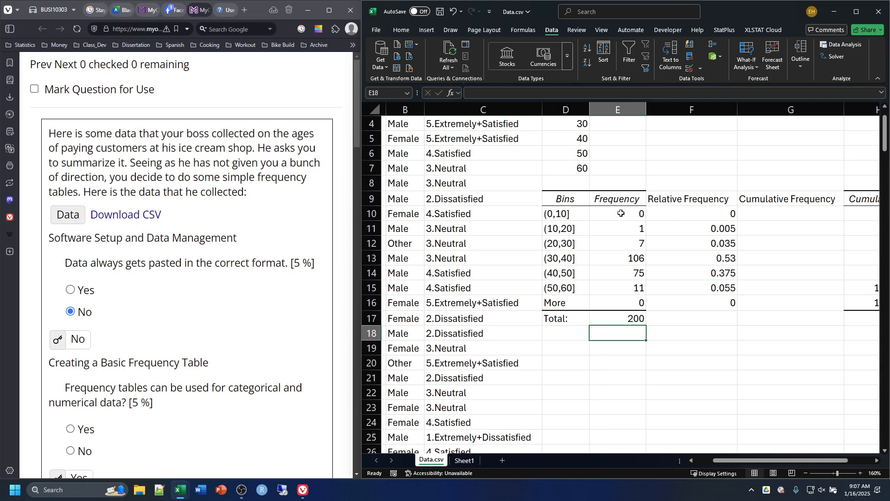
{"action": "left_click", "coordinate": [760, 230]}
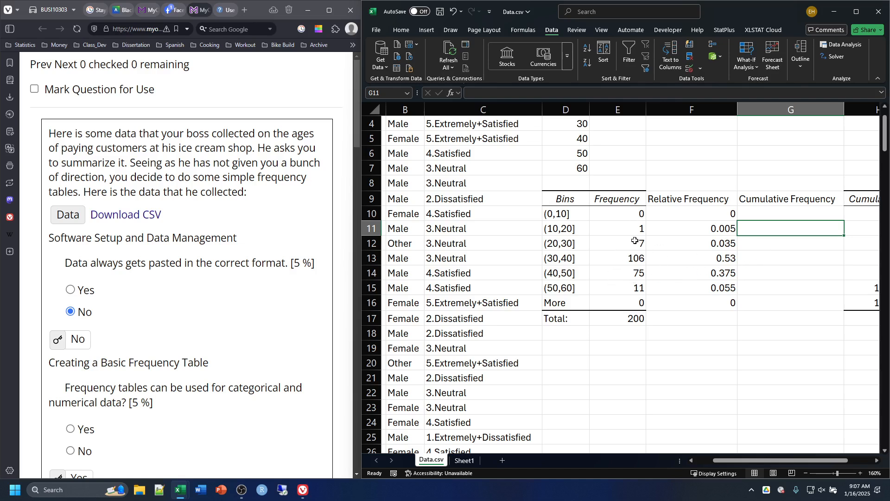
Step: Calculate the cumulative frequency of the (0,10] bin in G10 with the formula =SUM(E10:E10)
{"action": "left_click", "coordinate": [761, 212]}
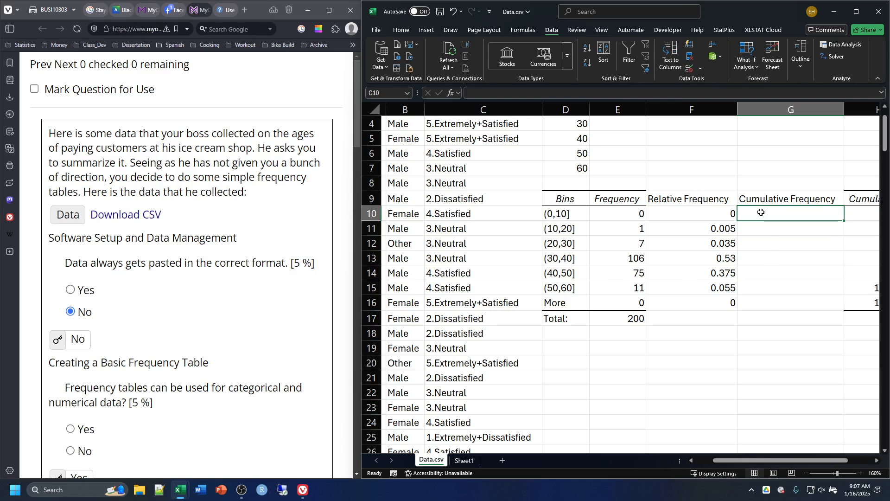
{"action": "type", "text": "="}
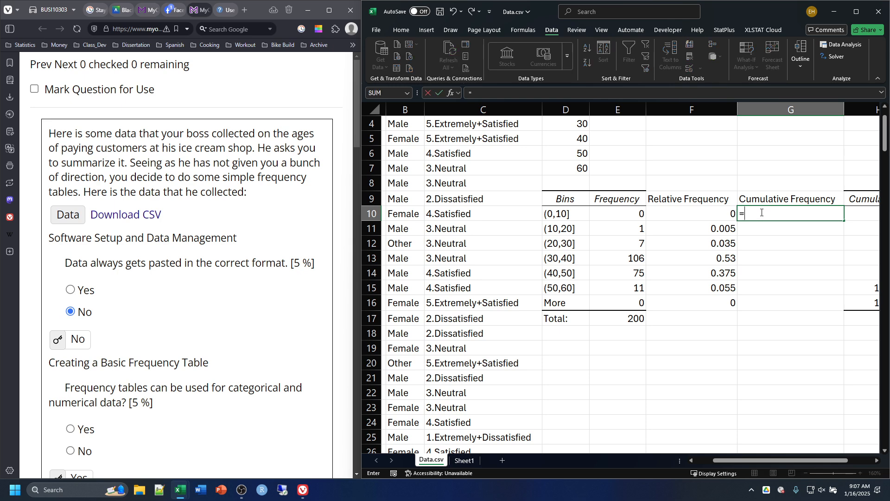
{"action": "type", "text": "sum("}
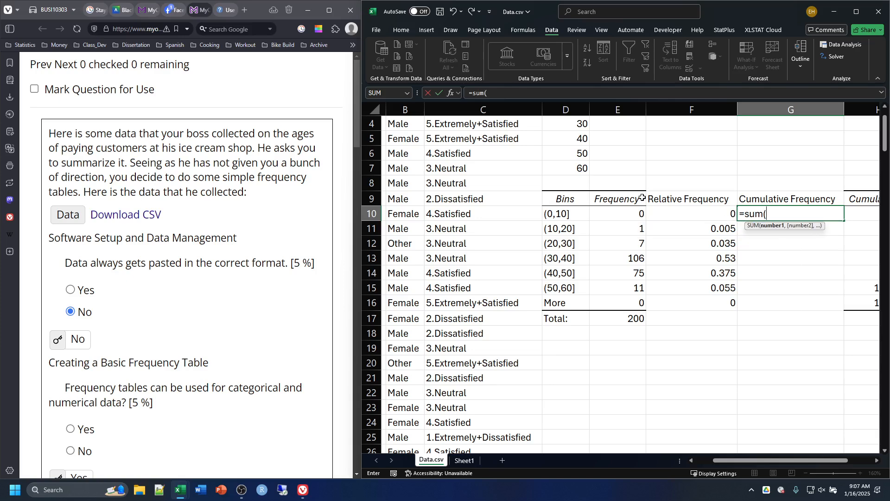
{"action": "left_click", "coordinate": [625, 213]}
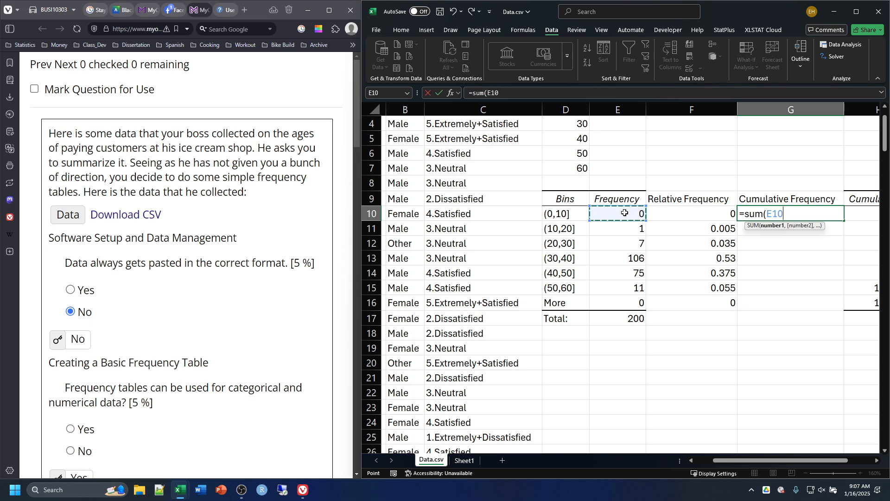
{"action": "key", "text": "F8"}
{"action": "type", "text": ")"}
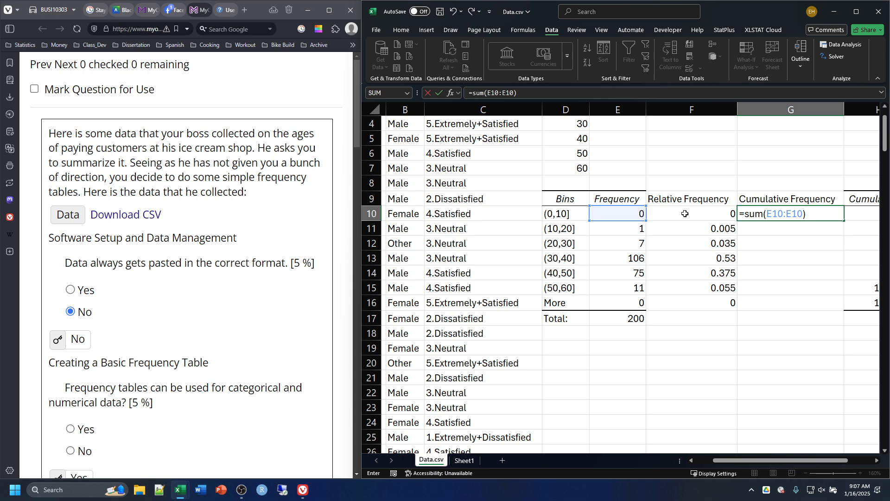
{"action": "key", "text": "Return"}
Step: Fill the cumulative frequency formula from G10 down to G11 and inspect the range references in the copy
{"action": "key", "text": "Up"}
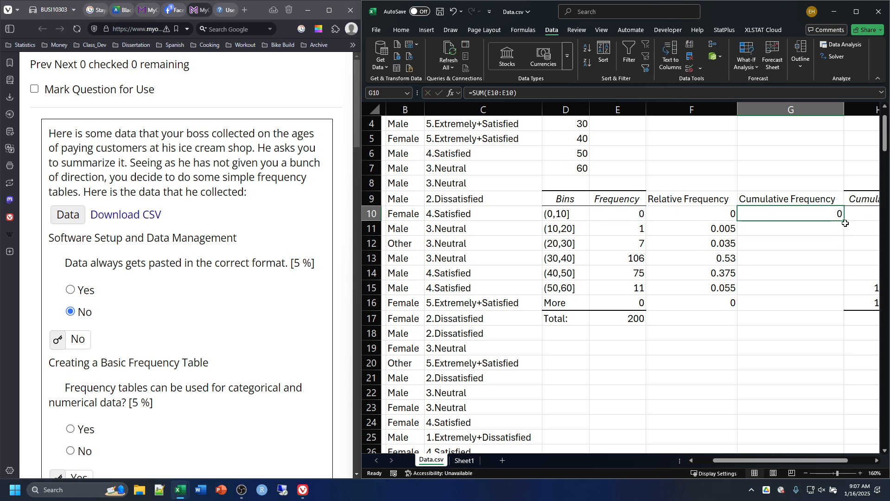
{"action": "left_click_drag", "start_coordinate": [846, 223], "coordinate": [842, 236]}
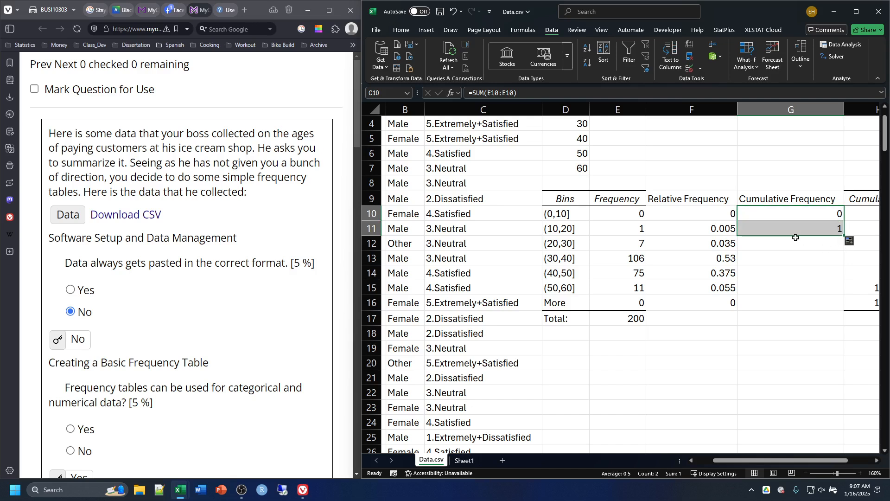
{"action": "double_click", "coordinate": [790, 229]}
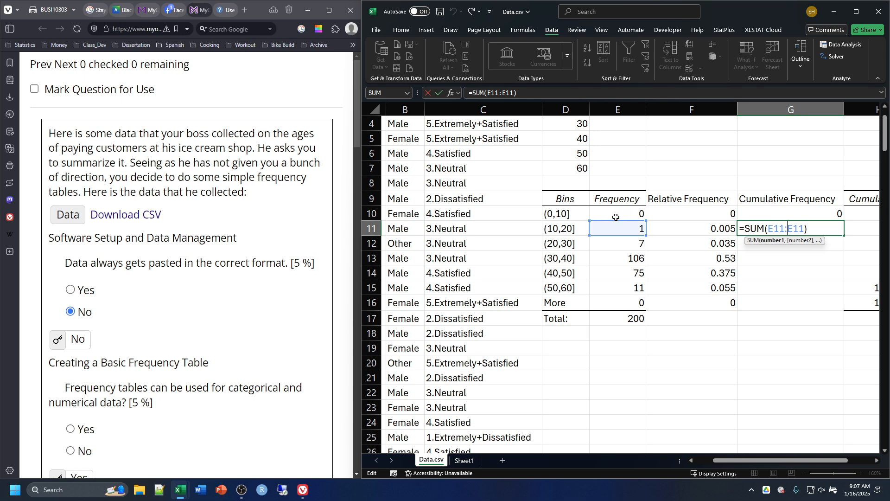
{"action": "key", "text": "Return"}
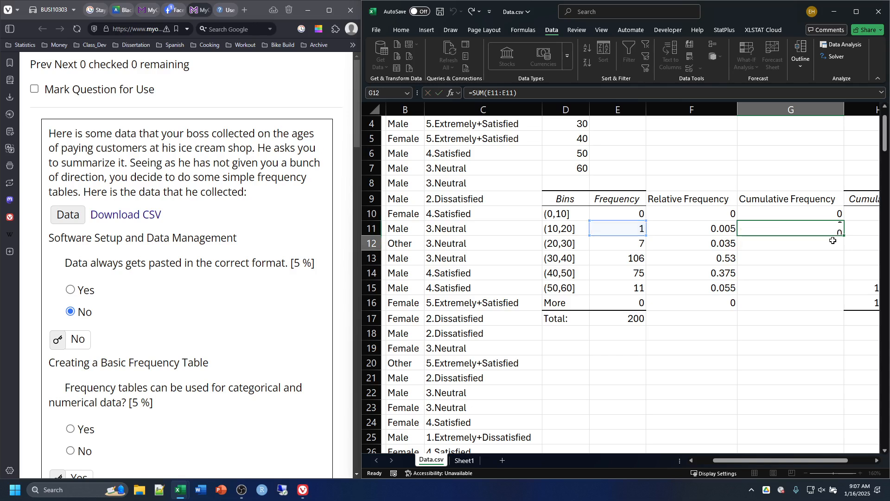
Step: Anchor the range start in G10 so the formula reads =SUM($E$10:E10), and fill it down to G14
{"action": "double_click", "coordinate": [794, 215]}
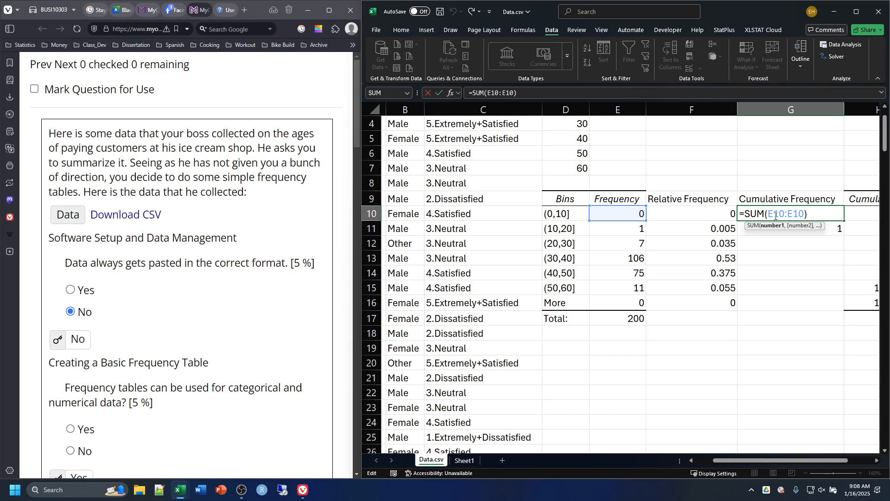
{"action": "key", "text": "F4"}
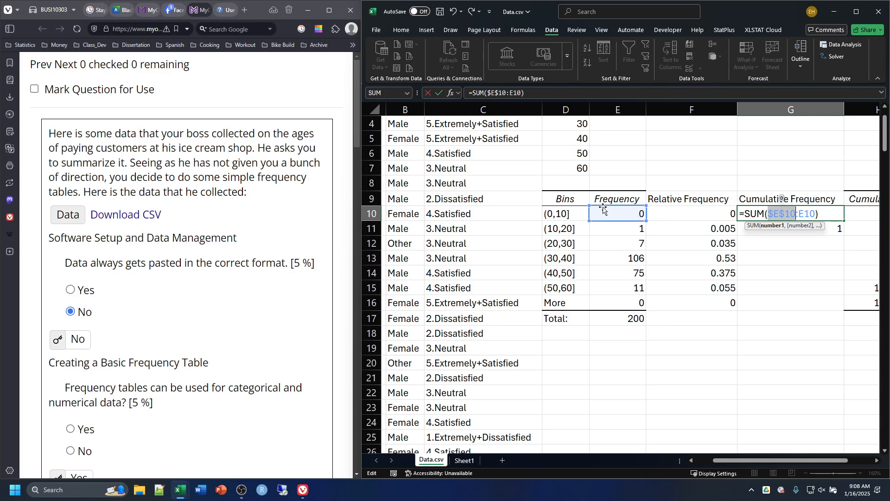
{"action": "key", "text": "ctrl+Return"}
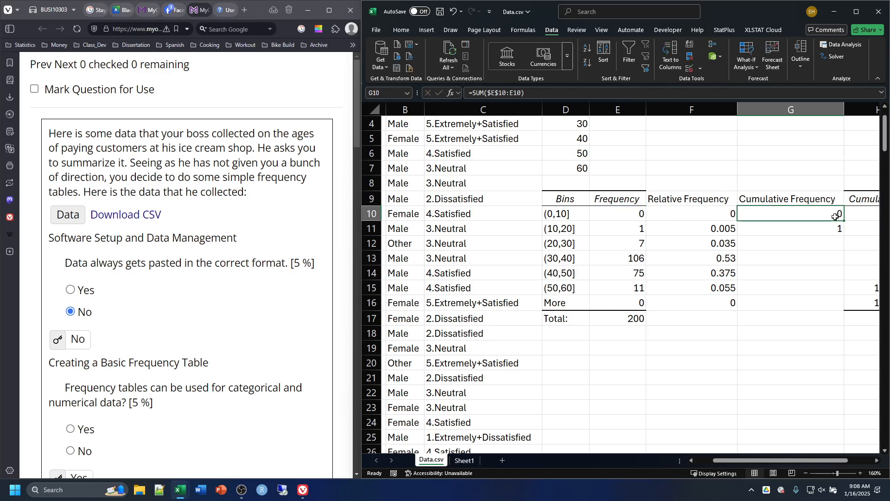
{"action": "left_click_drag", "start_coordinate": [846, 220], "coordinate": [838, 276]}
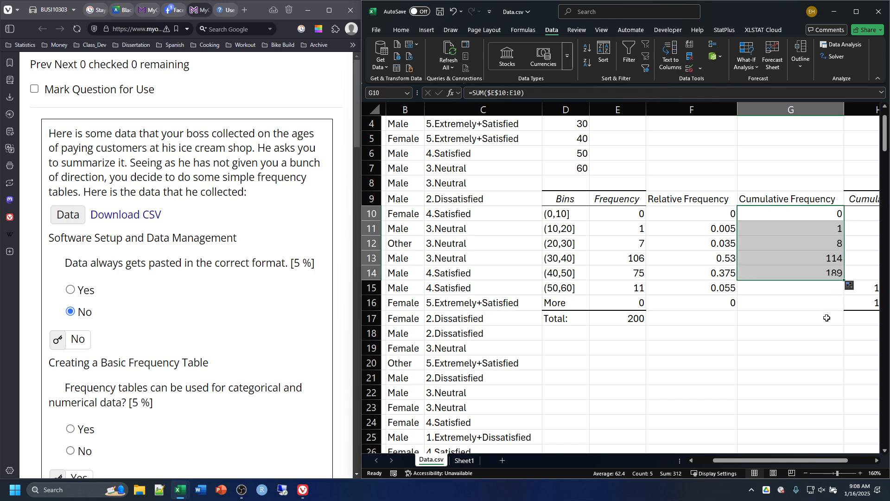
Step: Inspect the summed ranges in G13 and G14, and extend the cumulative frequency formula from G14 down to G16
{"action": "double_click", "coordinate": [801, 256]}
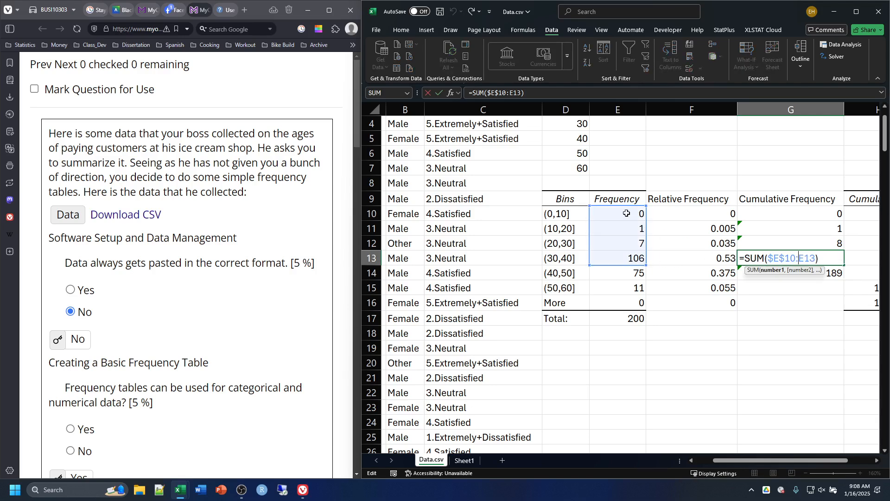
{"action": "key", "text": "Return"}
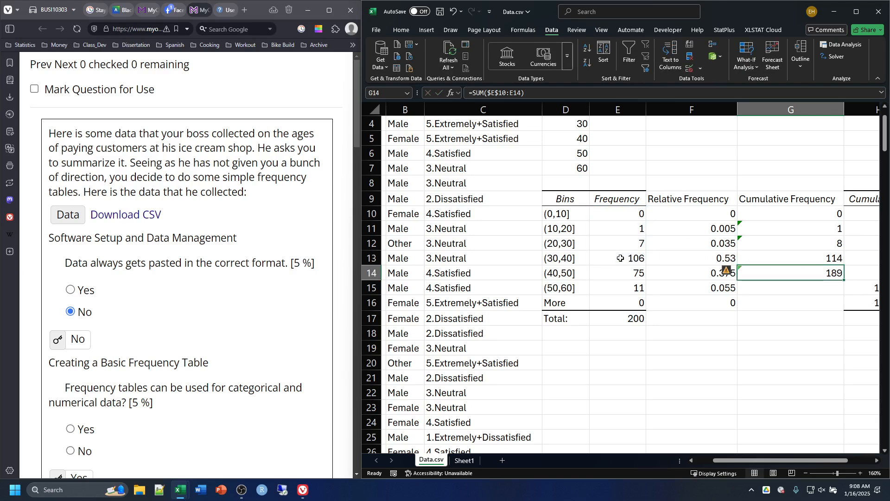
{"action": "double_click", "coordinate": [773, 274]}
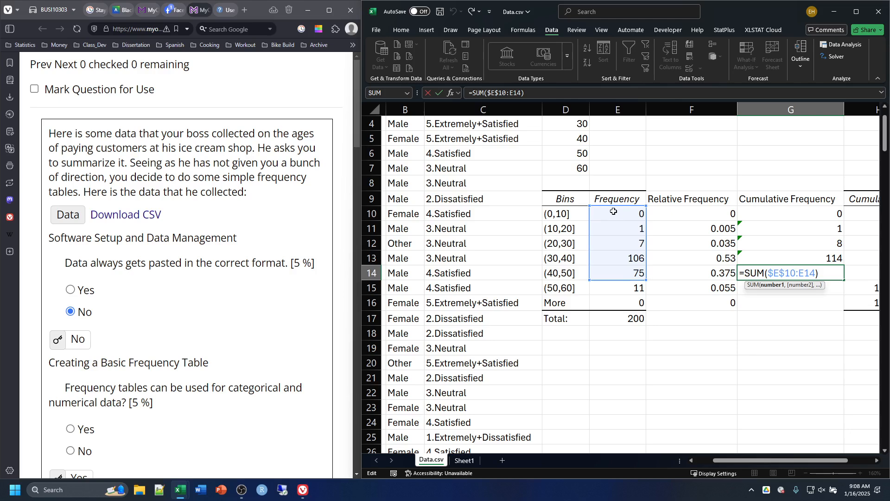
{"action": "key", "text": "ctrl+Return"}
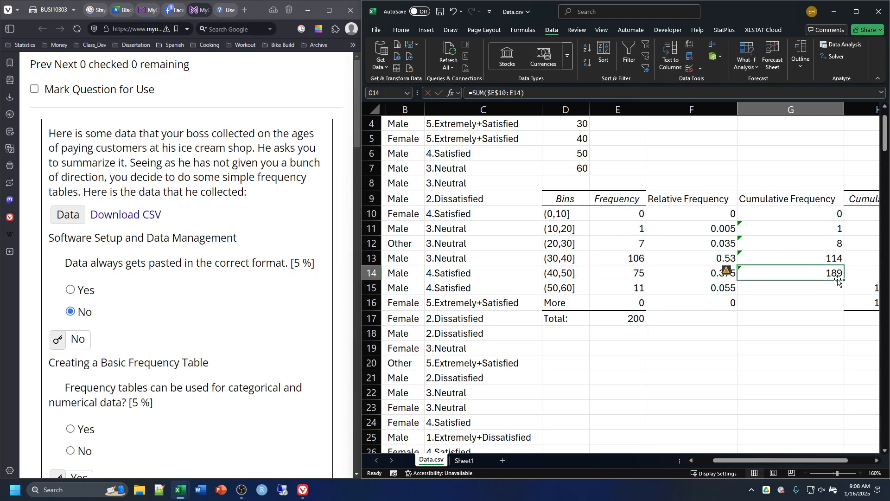
{"action": "left_click_drag", "start_coordinate": [844, 280], "coordinate": [843, 305]}
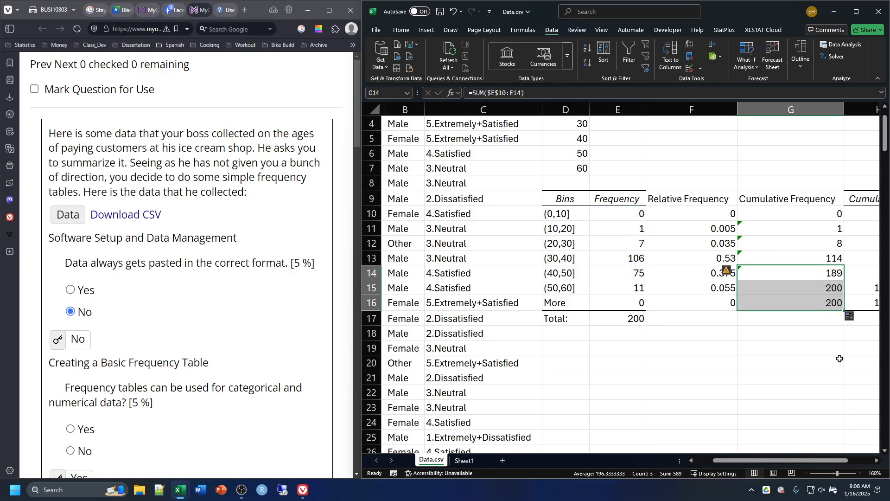
{"action": "left_click", "coordinate": [817, 366]}
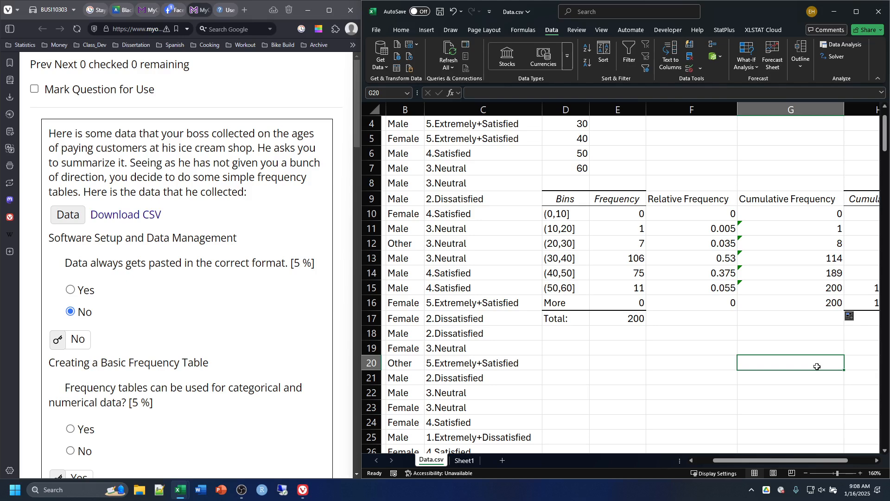
Step: Review the Histogram tool's input range, bin range, output range and cumulative percentage settings, and close the dialogs without running it
{"action": "scroll", "coordinate": [818, 367], "scroll_direction": "up", "scroll_amount": 1}
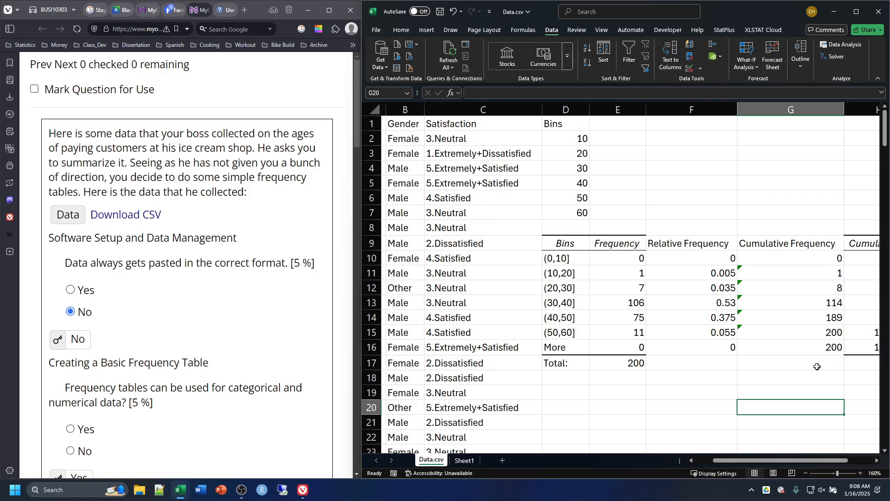
{"action": "left_click", "coordinate": [839, 45]}
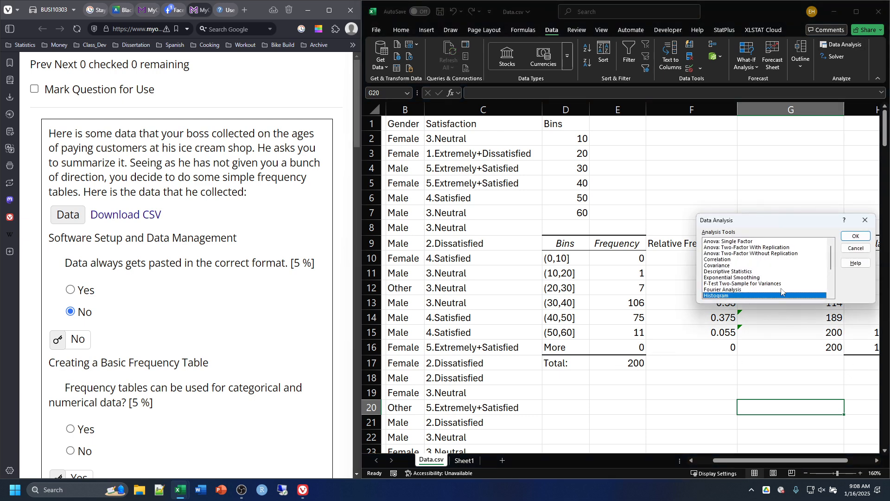
{"action": "left_click", "coordinate": [855, 236]}
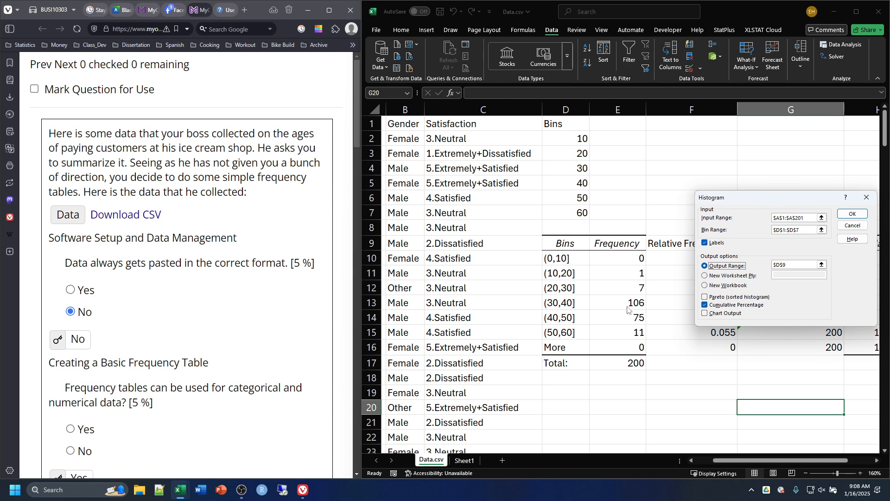
{"action": "left_click_drag", "start_coordinate": [781, 202], "coordinate": [501, 244]}
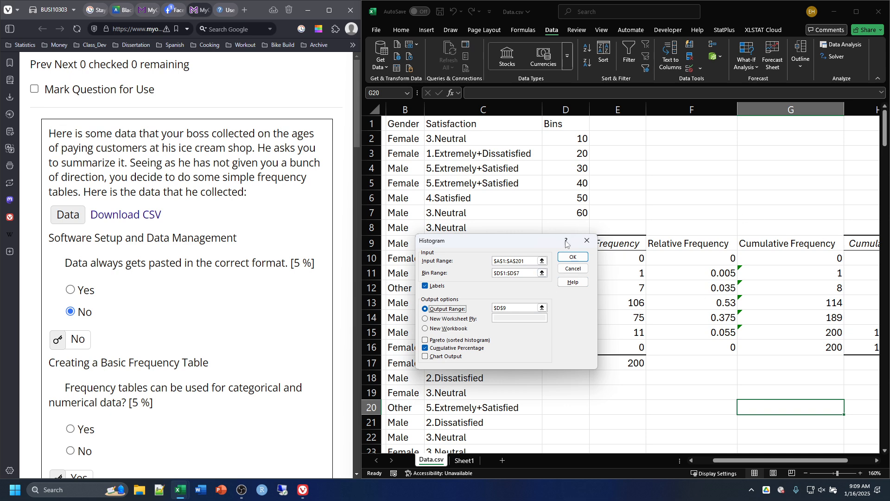
{"action": "left_click", "coordinate": [587, 241]}
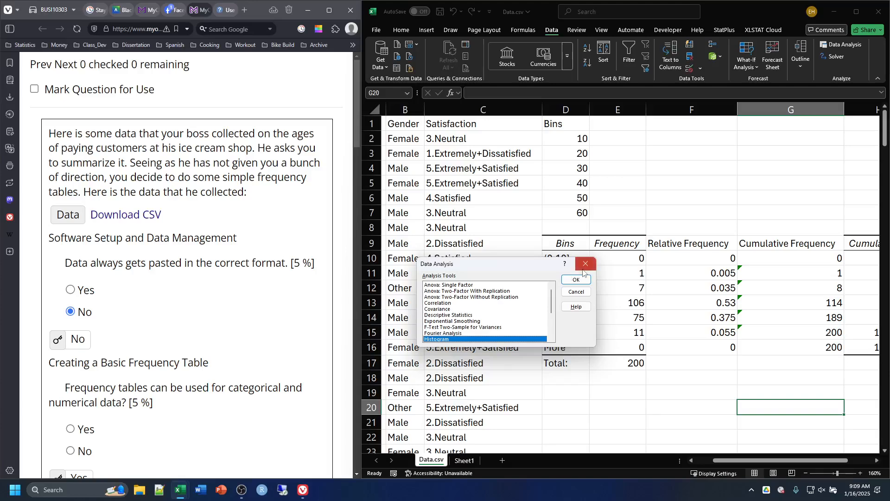
{"action": "left_click", "coordinate": [584, 268]}
Step: Find the Interpreting Frequency Tables section in the browser and read question 2 on the percent of customers who identified as male
{"action": "scroll", "coordinate": [174, 295], "scroll_direction": "down", "scroll_amount": 10}
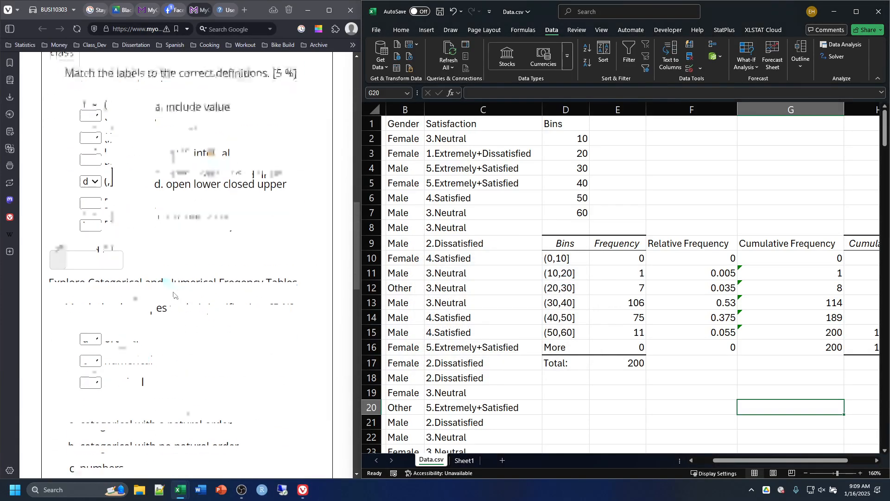
{"action": "scroll", "coordinate": [173, 295], "scroll_direction": "down", "scroll_amount": 10}
{"action": "scroll", "coordinate": [102, 165], "scroll_direction": "up", "scroll_amount": 2}
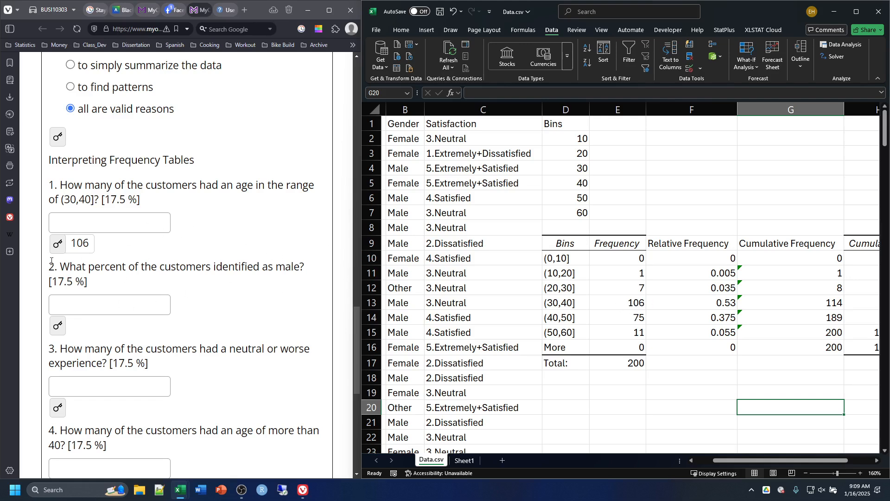
{"action": "left_click_drag", "start_coordinate": [64, 271], "coordinate": [179, 284]}
{"action": "left_click", "coordinate": [215, 284]}
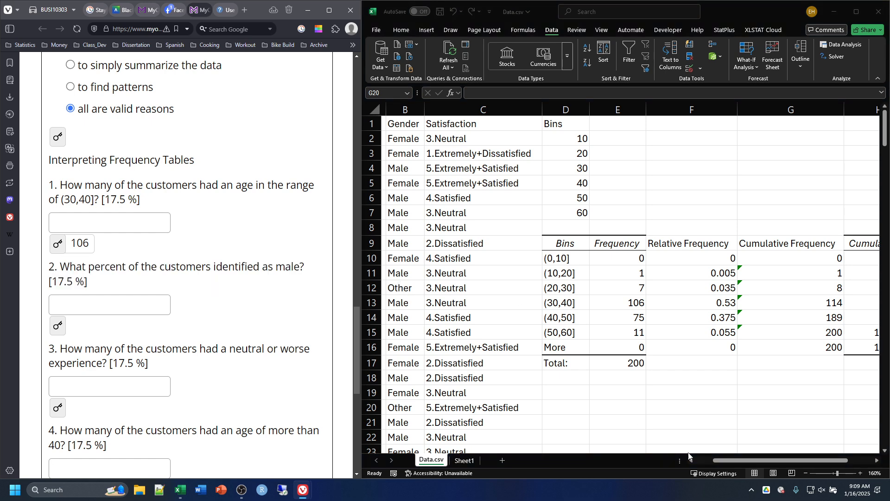
Step: Start a PivotTable from a range in the Excel worksheet, using the Gender column B1:B201 as its source
{"action": "left_click", "coordinate": [740, 462]}
{"action": "left_click", "coordinate": [709, 461]}
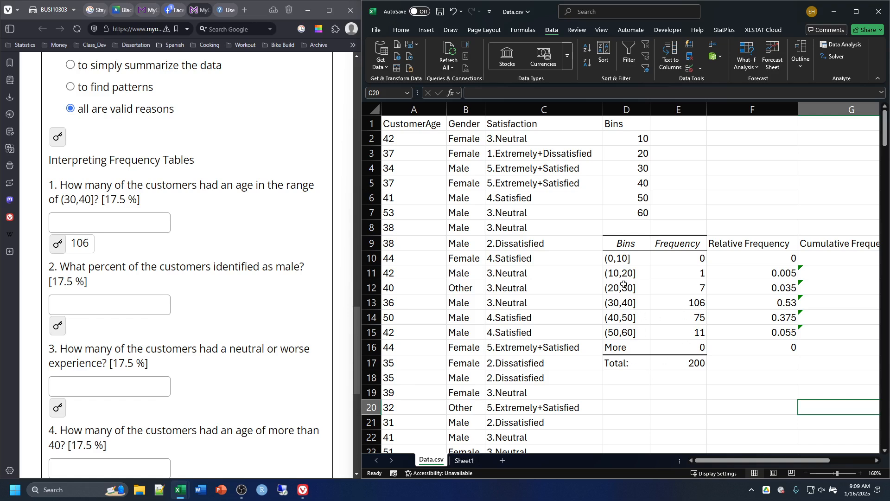
{"action": "scroll", "coordinate": [638, 390], "scroll_direction": "down", "scroll_amount": 1}
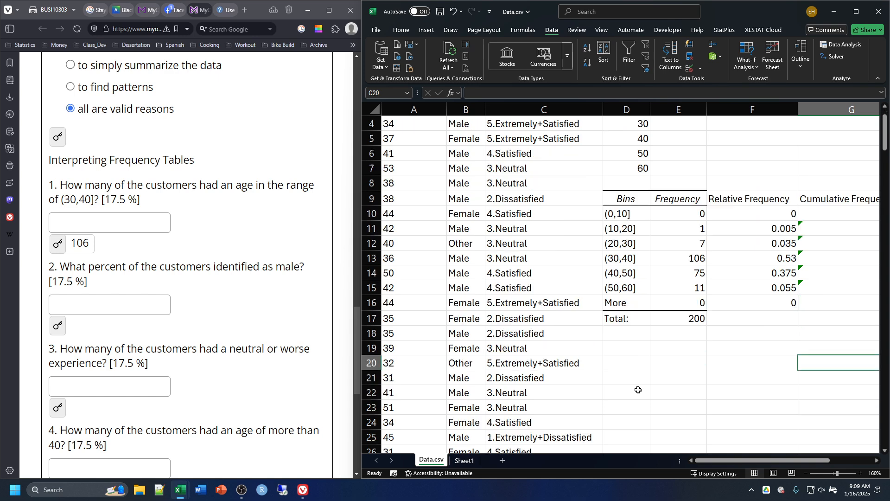
{"action": "scroll", "coordinate": [639, 390], "scroll_direction": "up", "scroll_amount": 1}
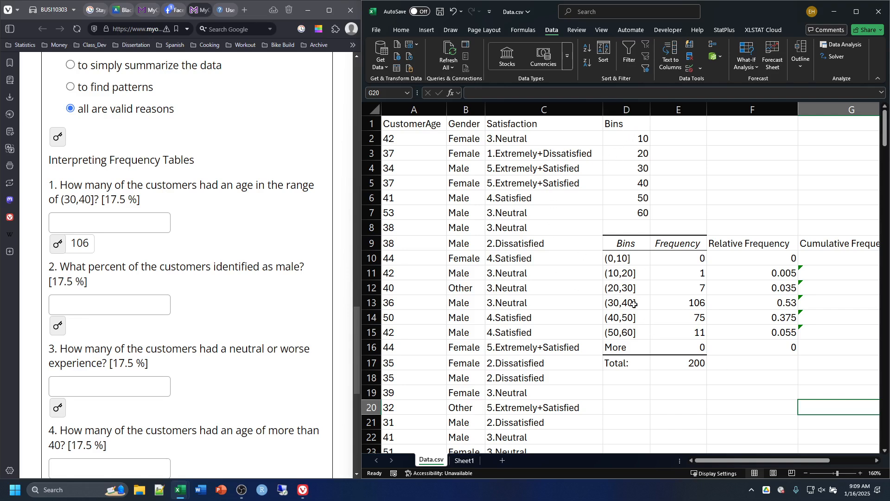
{"action": "left_click", "coordinate": [757, 170]}
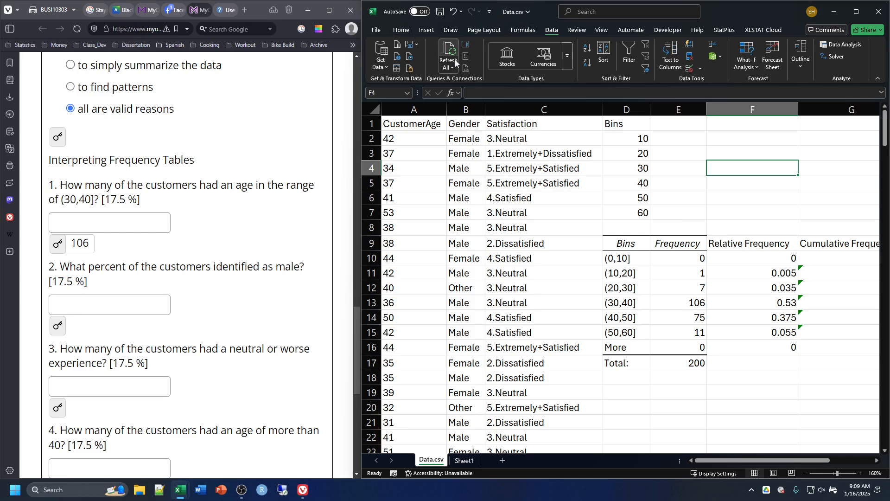
{"action": "left_click", "coordinate": [429, 30]}
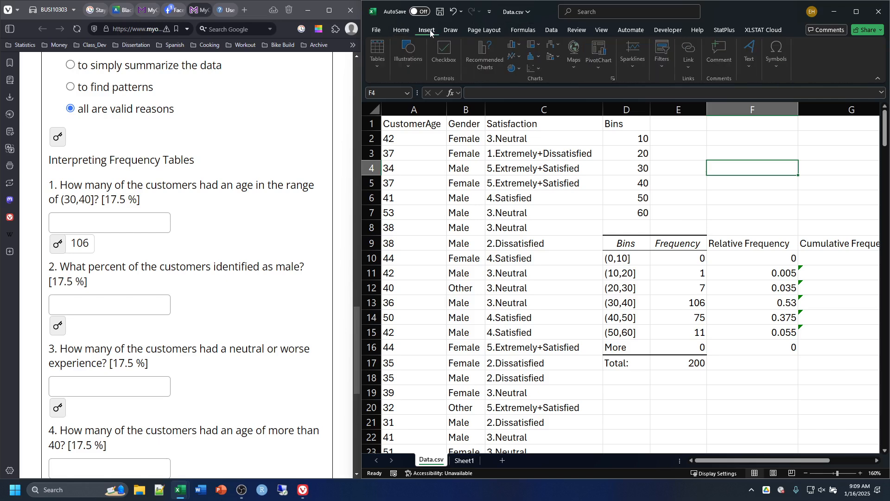
{"action": "left_click", "coordinate": [379, 66]}
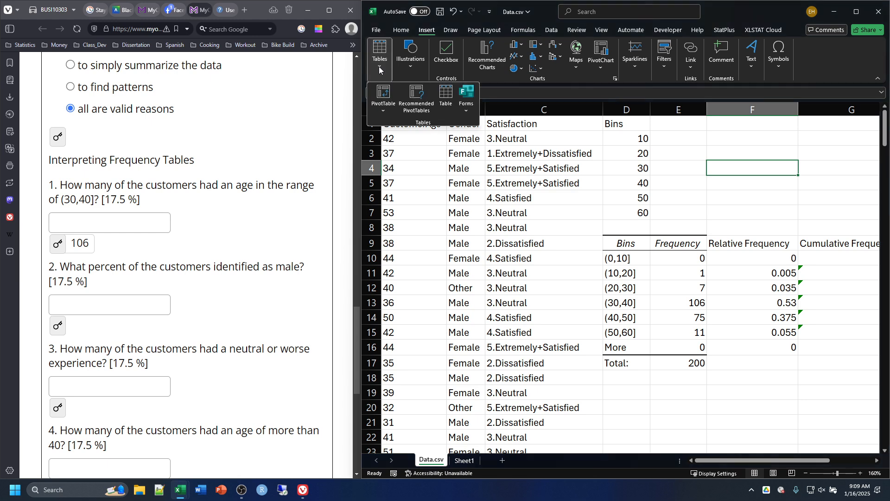
{"action": "left_click", "coordinate": [384, 95]}
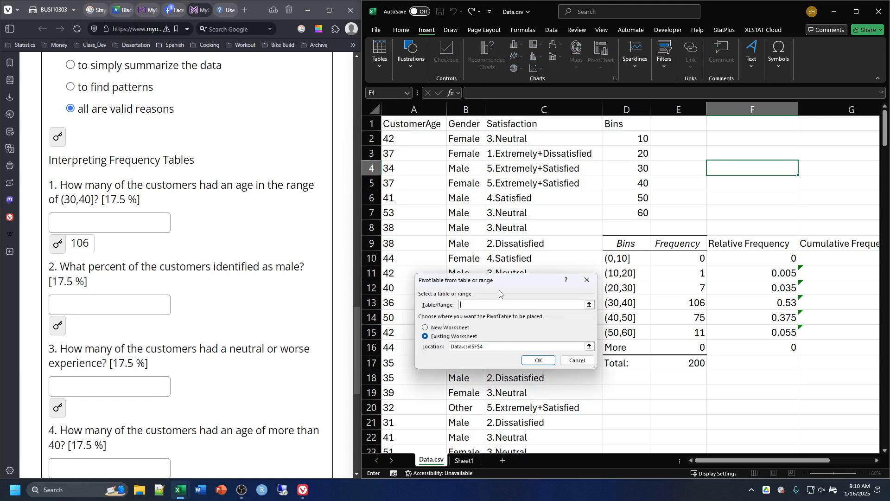
{"action": "left_click_drag", "start_coordinate": [502, 279], "coordinate": [733, 183]}
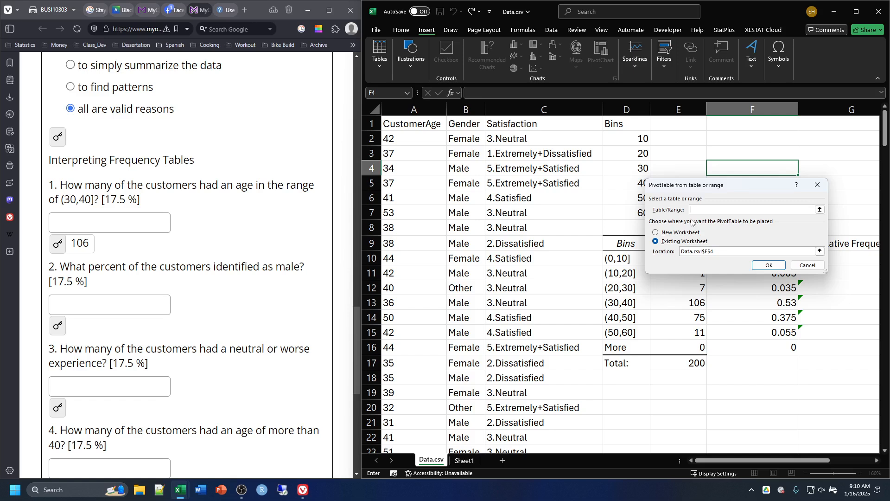
{"action": "left_click", "coordinate": [462, 123]}
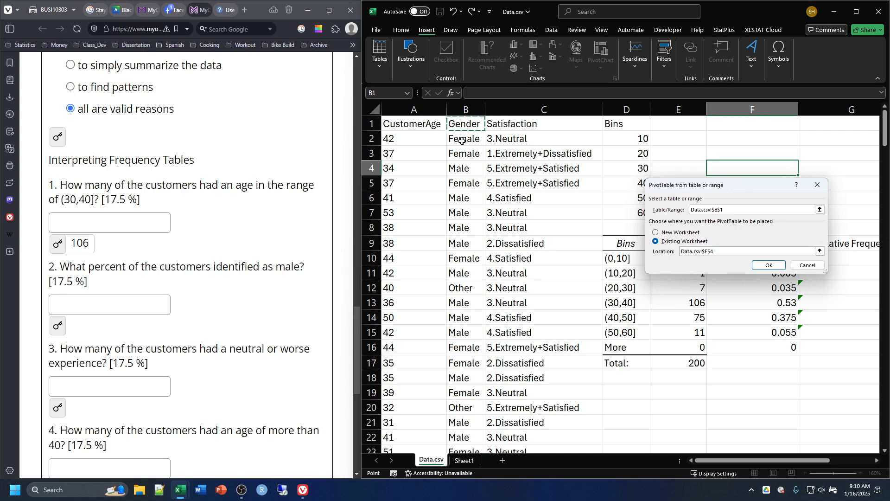
{"action": "key", "text": "ctrl+shift+Down"}
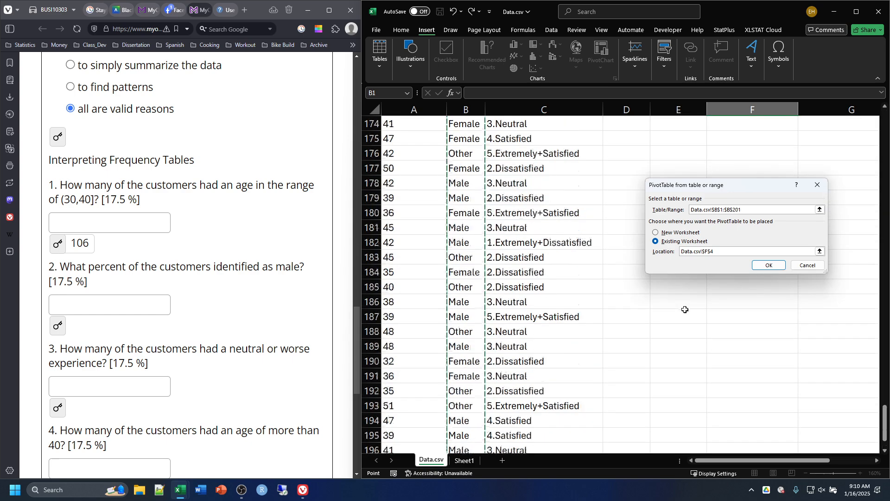
{"action": "scroll", "coordinate": [685, 309], "scroll_direction": "up", "scroll_amount": 20}
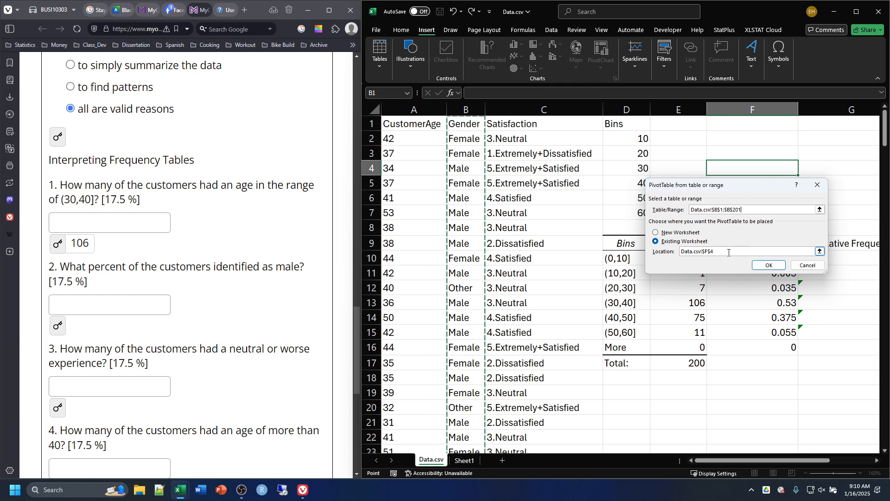
Step: Set the PivotTable's location to cell D20 on the existing worksheet and create it
{"action": "left_click_drag", "start_coordinate": [728, 252], "coordinate": [650, 254]}
{"action": "key", "text": "BackSpace"}
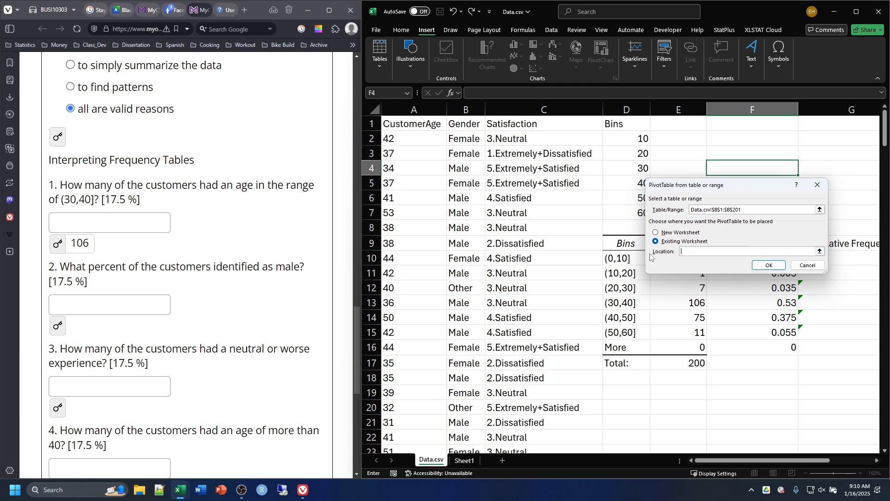
{"action": "left_click", "coordinate": [623, 407]}
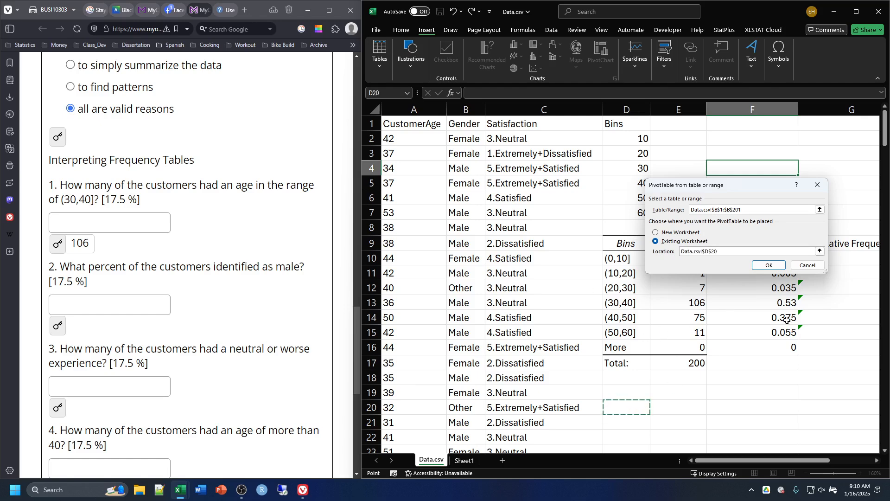
{"action": "left_click", "coordinate": [774, 268]}
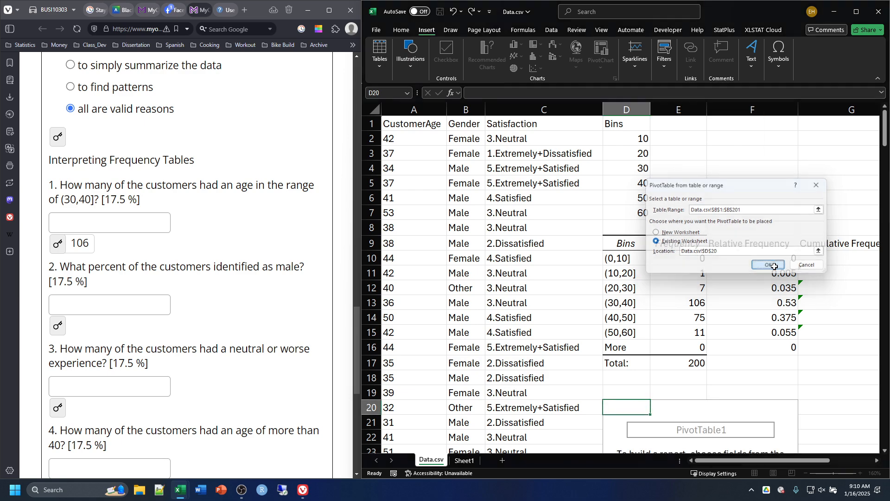
Step: Add Gender to the PivotTable's rows and also to its values as Count of Gender
{"action": "scroll", "coordinate": [680, 354], "scroll_direction": "down", "scroll_amount": 5}
{"action": "scroll", "coordinate": [680, 353], "scroll_direction": "down", "scroll_amount": 2}
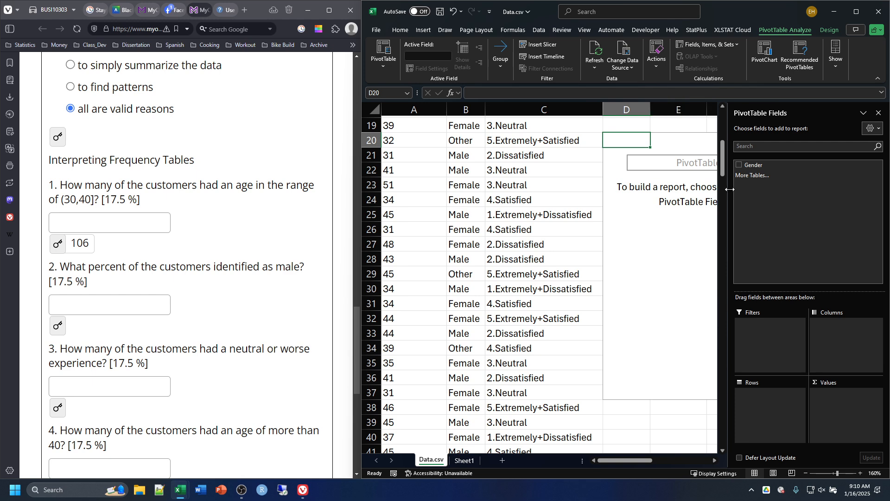
{"action": "left_click", "coordinate": [739, 165]}
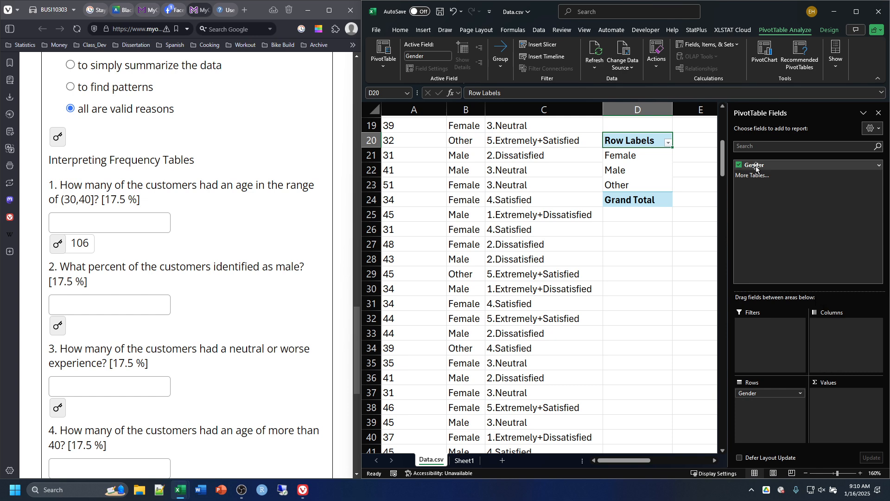
{"action": "left_click_drag", "start_coordinate": [755, 165], "coordinate": [822, 405]}
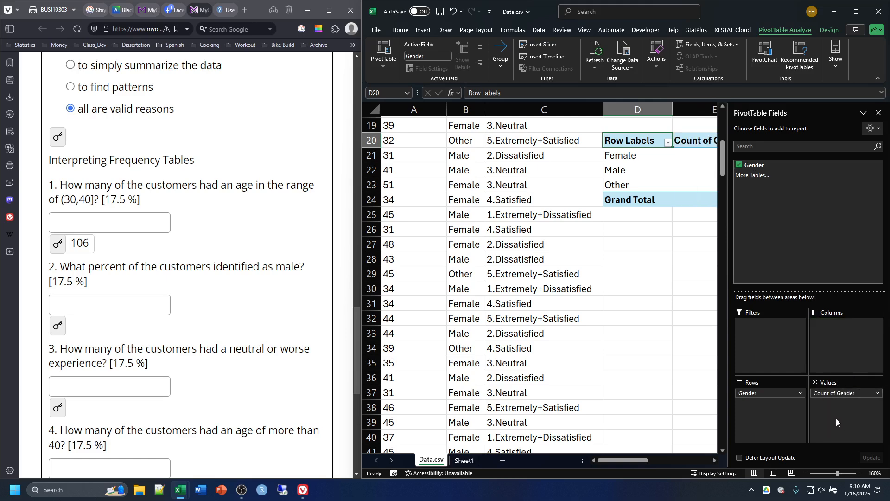
{"action": "left_click", "coordinate": [683, 274]}
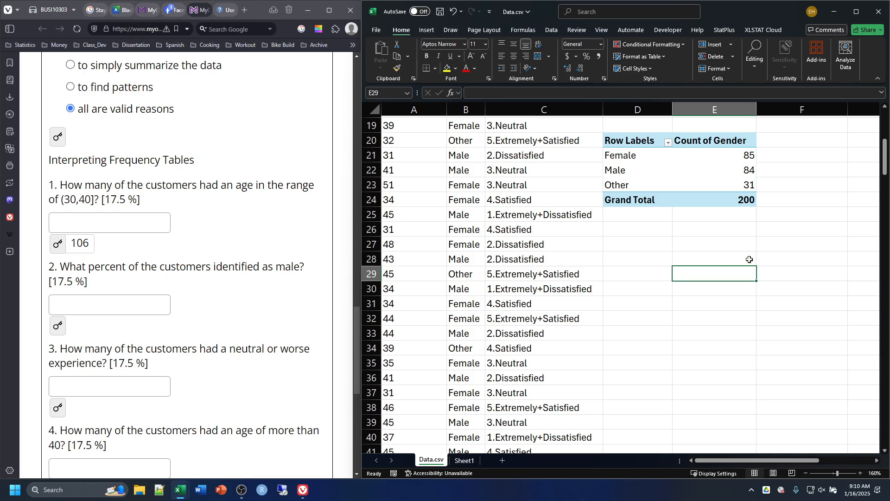
Step: Reread question 2 on the male percentage and add a "Relative Frequency" heading in cell F20 beside the gender PivotTable
{"action": "scroll", "coordinate": [723, 279], "scroll_direction": "up", "scroll_amount": 4}
{"action": "scroll", "coordinate": [778, 292], "scroll_direction": "down", "scroll_amount": 1}
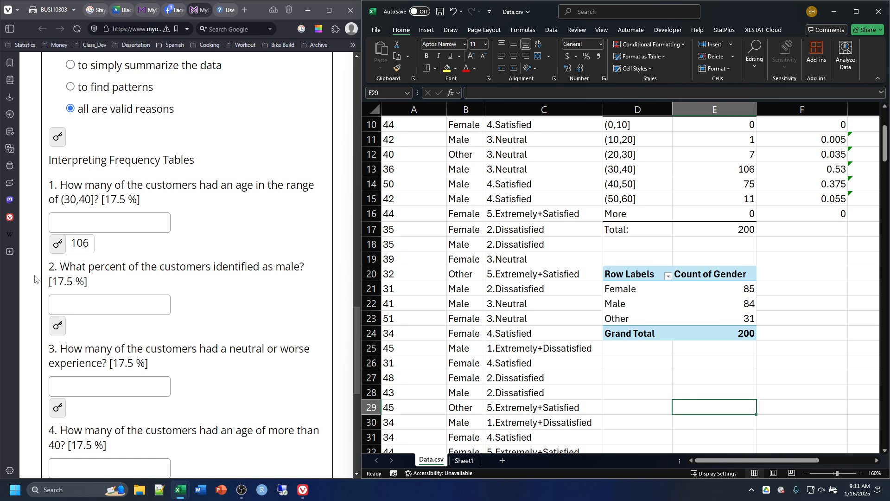
{"action": "left_click_drag", "start_coordinate": [72, 268], "coordinate": [307, 269]}
{"action": "left_click", "coordinate": [307, 278]}
{"action": "left_click", "coordinate": [784, 273]}
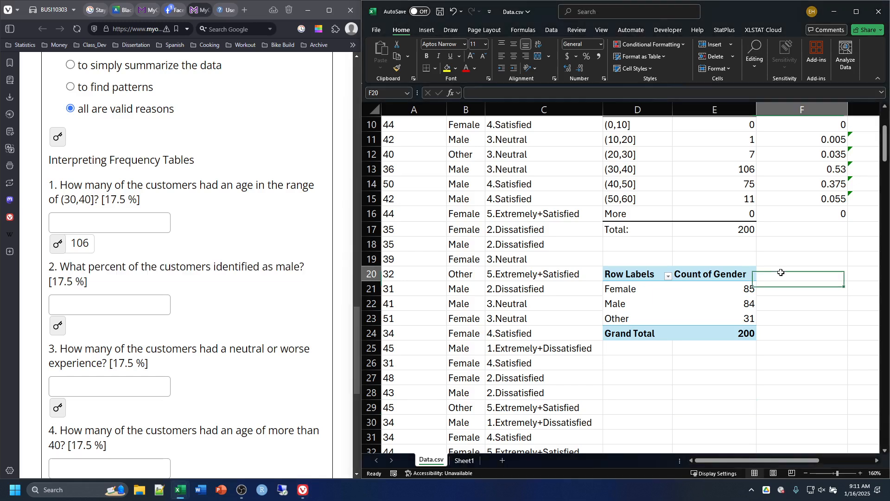
{"action": "type", "text": "Reletive"}
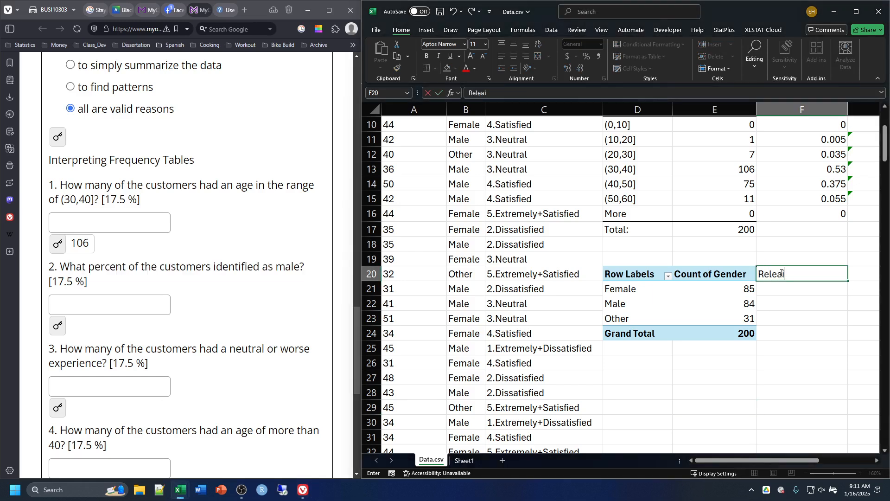
{"action": "key", "text": "BackSpace"}
{"action": "key", "text": "BackSpace"}
{"action": "key", "text": "BackSpace"}
{"action": "key", "text": "BackSpace"}
{"action": "key", "text": "BackSpace"}
{"action": "type", "text": "ative Frequency"}
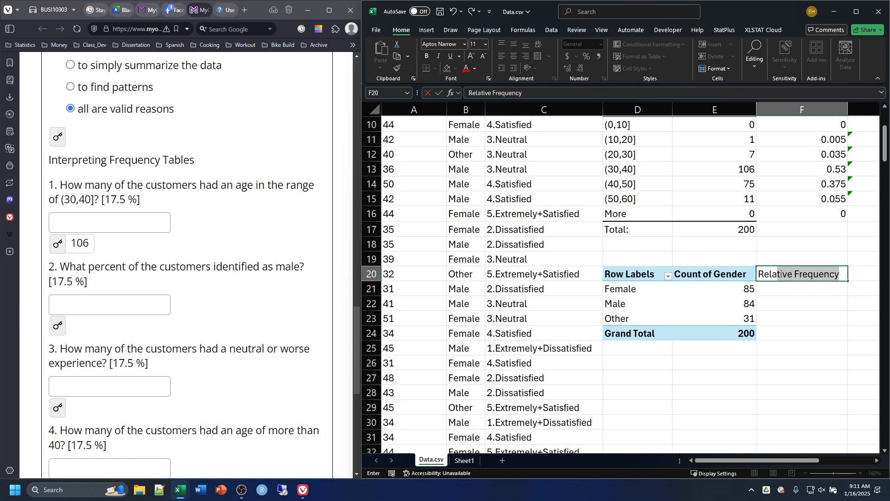
{"action": "key", "text": "Tab"}
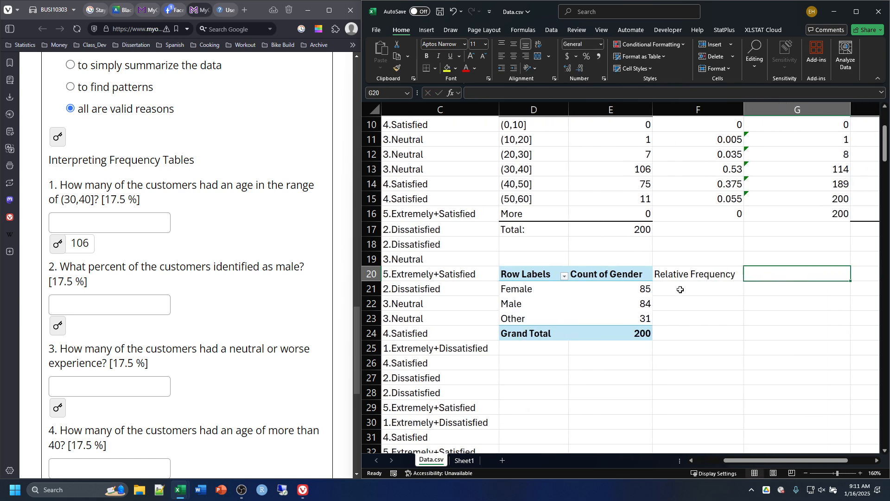
Step: Begin a formula in F21 for the Female row, replacing the automatic GETPIVOTDATA reference with a plain reference to E21
{"action": "left_click", "coordinate": [680, 289]}
{"action": "type", "text": "="}
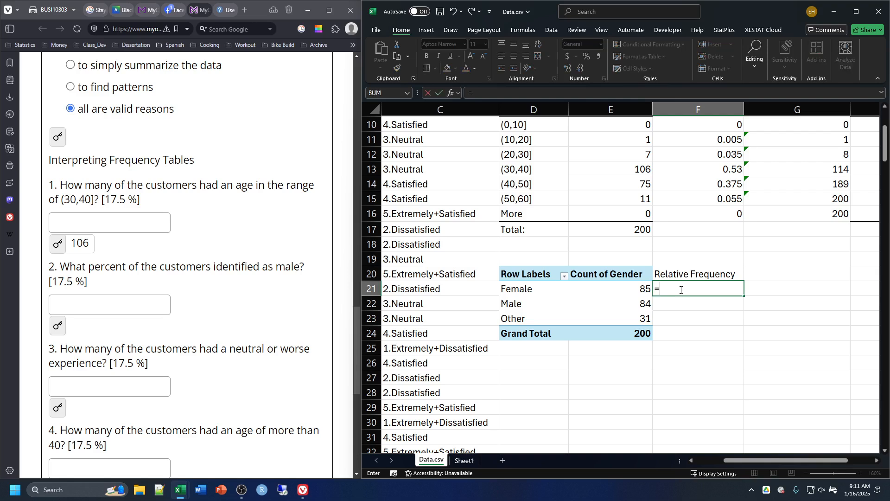
{"action": "left_click", "coordinate": [609, 289]}
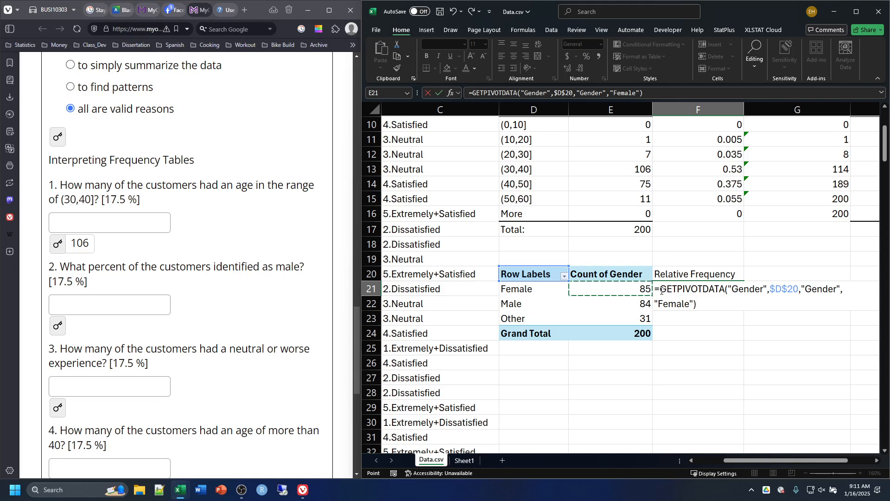
{"action": "left_click_drag", "start_coordinate": [698, 306], "coordinate": [660, 289]}
{"action": "key", "text": "BackSpace"}
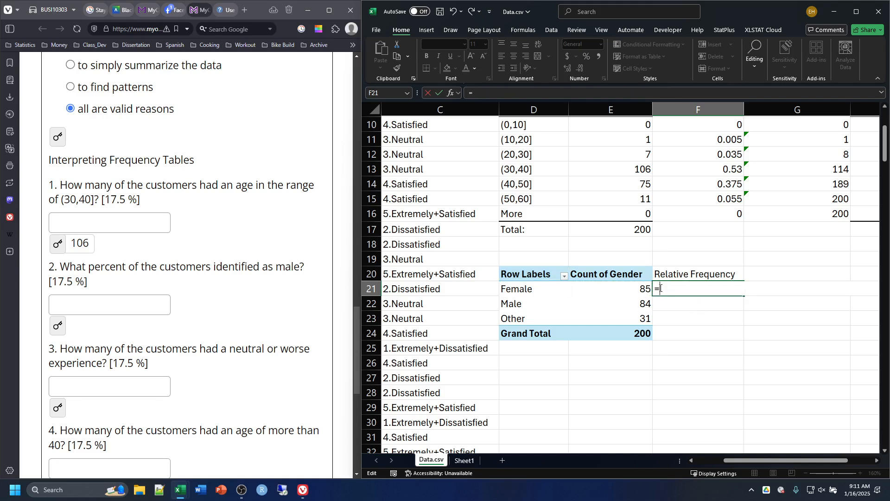
{"action": "type", "text": "E"}
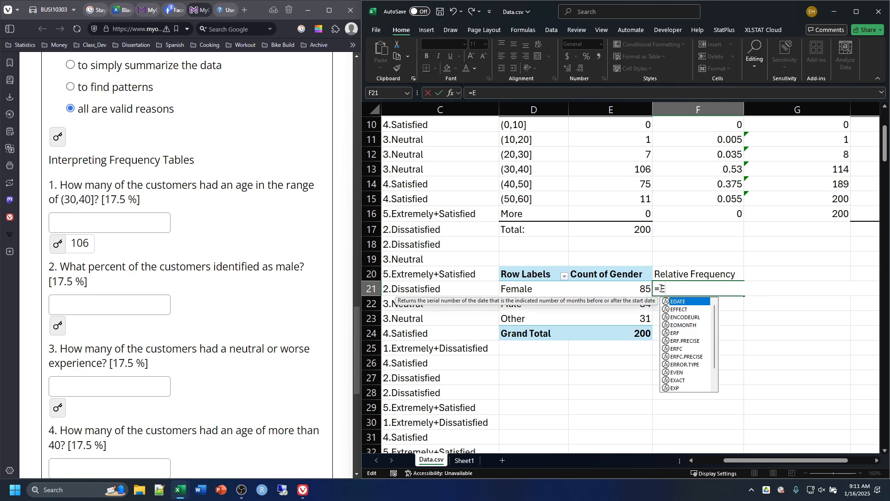
{"action": "type", "text": "21"}
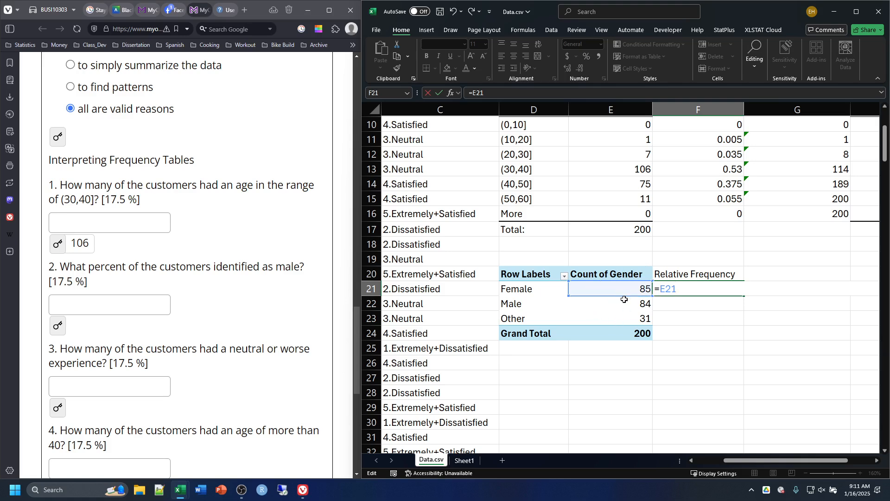
Step: Complete the F21 formula by dividing by the grand total as an absolute reference, =E21/$E$24
{"action": "type", "text": "/E"}
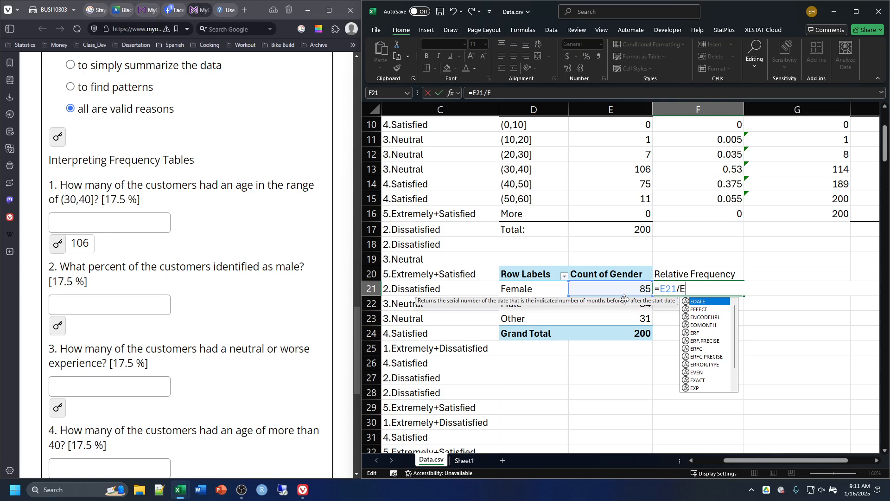
{"action": "type", "text": "34"}
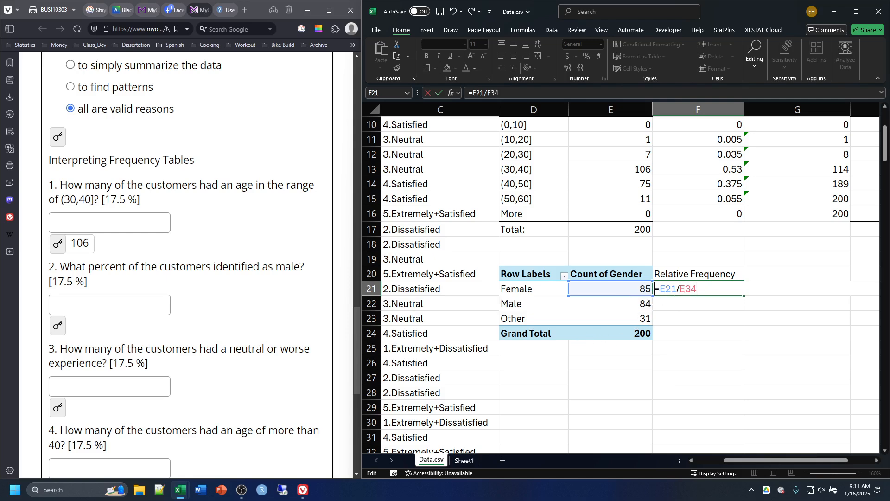
{"action": "left_click", "coordinate": [691, 291]}
{"action": "key", "text": "BackSpace"}
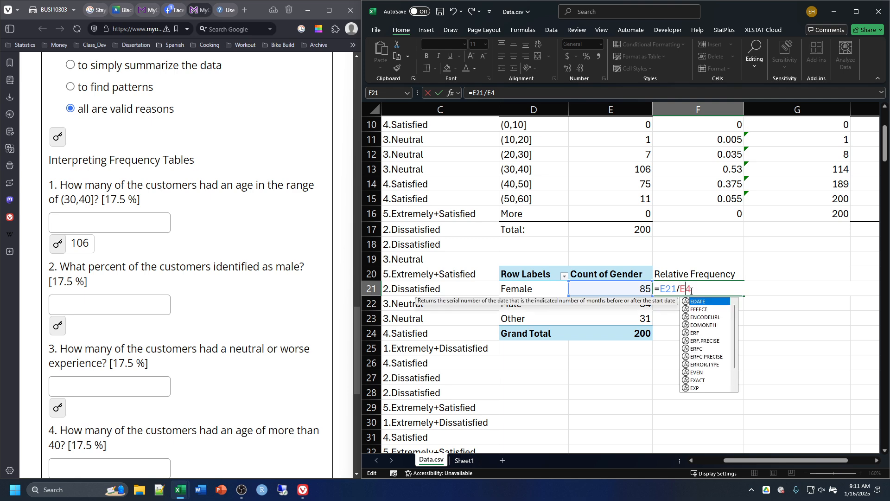
{"action": "type", "text": "2"}
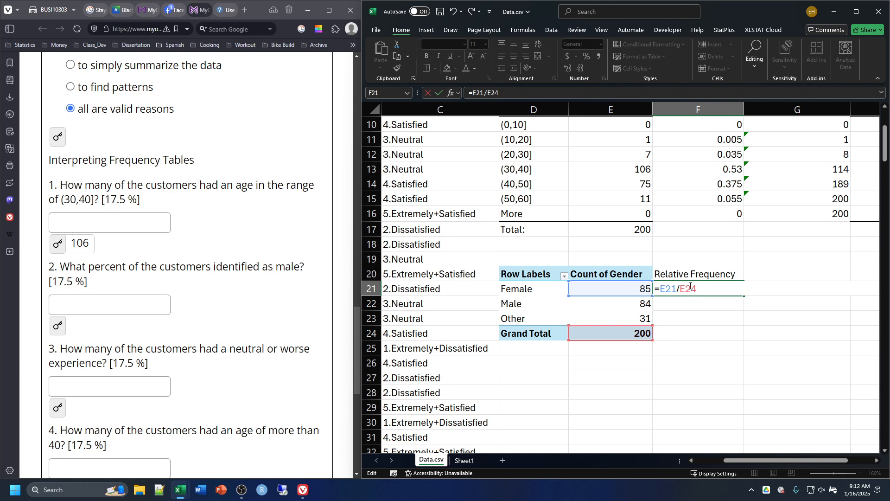
{"action": "double_click", "coordinate": [691, 286]}
{"action": "key", "text": "F4"}
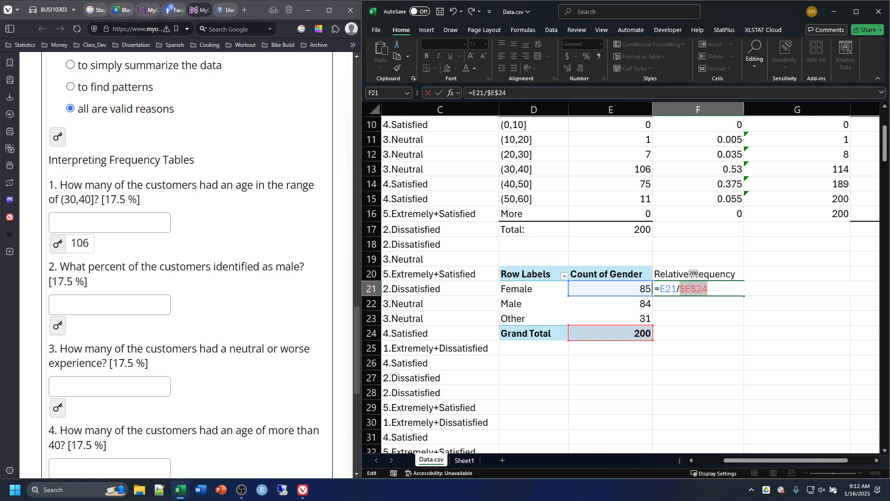
{"action": "key", "text": "Return"}
Step: Fill the relative frequency formula from F21 down to F23 and check the references in the Male row
{"action": "left_click", "coordinate": [690, 285]}
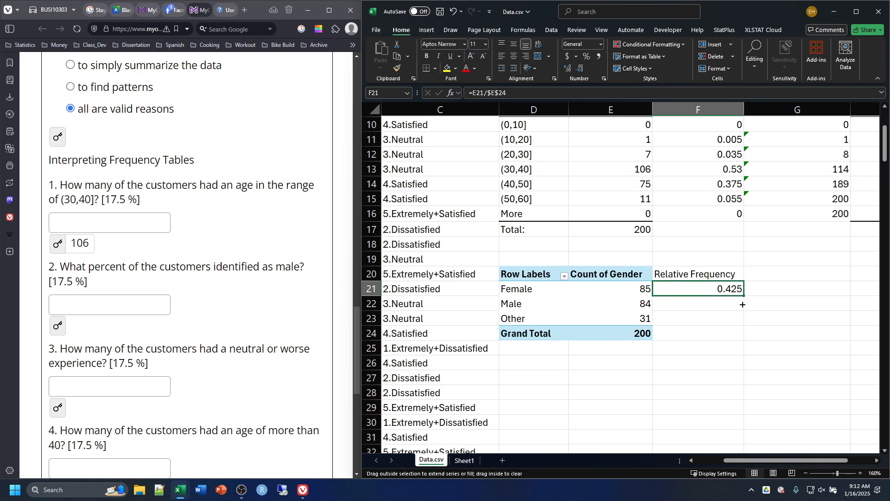
{"action": "left_click_drag", "start_coordinate": [743, 304], "coordinate": [742, 321]}
{"action": "left_click", "coordinate": [763, 318]}
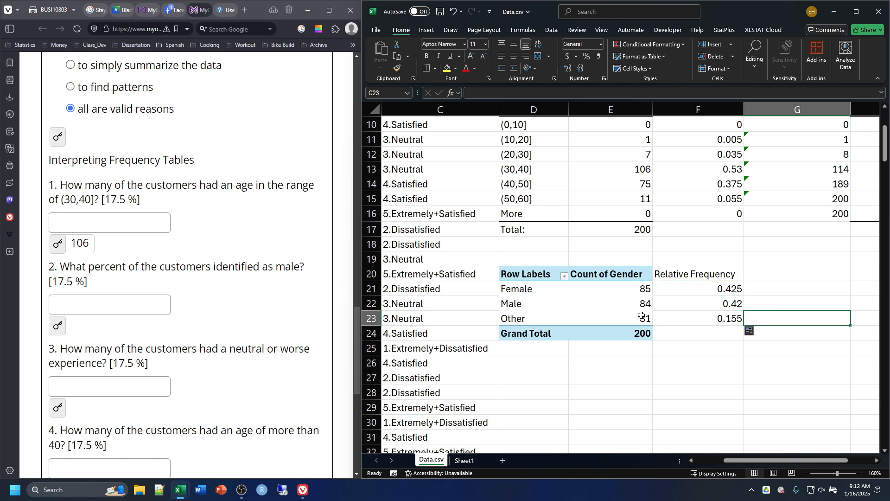
{"action": "double_click", "coordinate": [672, 304]}
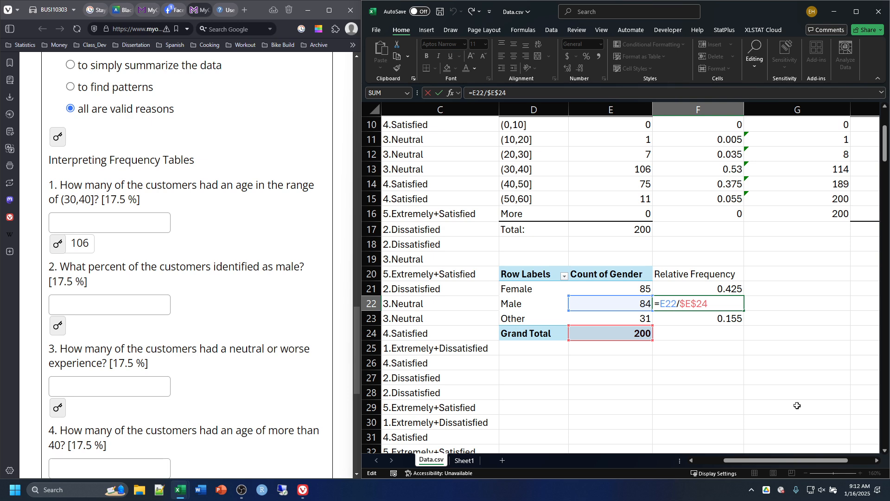
{"action": "key", "text": "Return"}
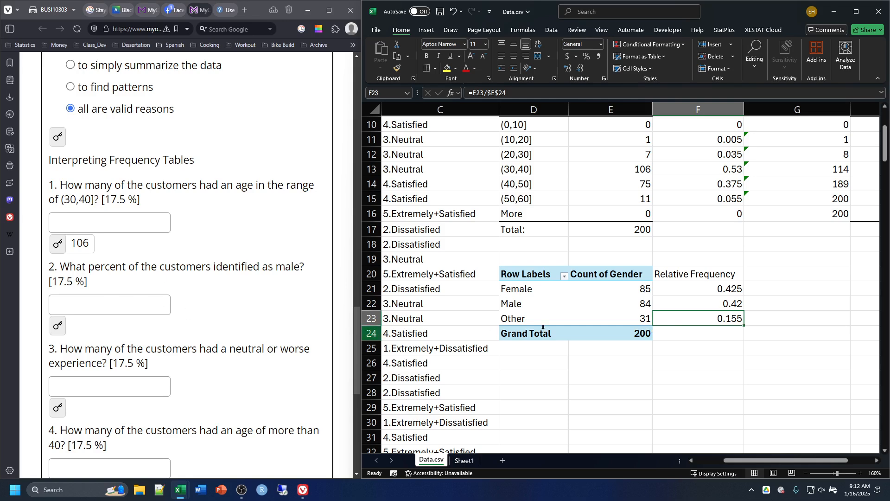
Step: Reveal the answer to question 2 in the browser and read question 3 on customers with a neutral or worse experience
{"action": "left_click", "coordinate": [58, 326]}
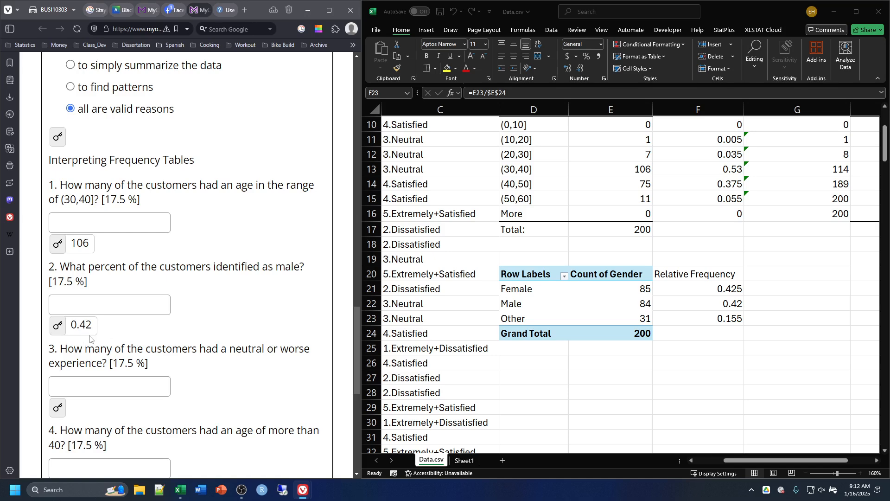
{"action": "scroll", "coordinate": [254, 327], "scroll_direction": "down", "scroll_amount": 1}
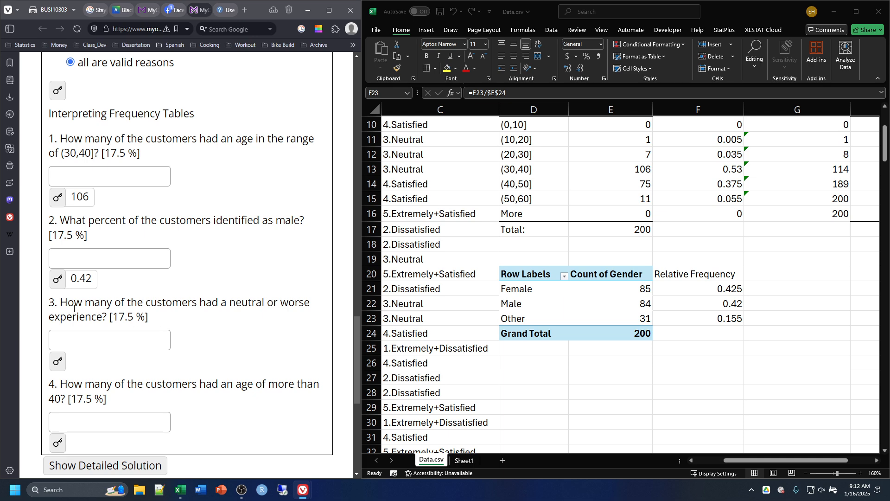
{"action": "left_click_drag", "start_coordinate": [63, 306], "coordinate": [107, 317]}
{"action": "left_click", "coordinate": [188, 326]}
Step: Look over the Satisfaction column in the Excel worksheet and the area around the age and gender frequency tables
{"action": "scroll", "coordinate": [612, 313], "scroll_direction": "up", "scroll_amount": 3}
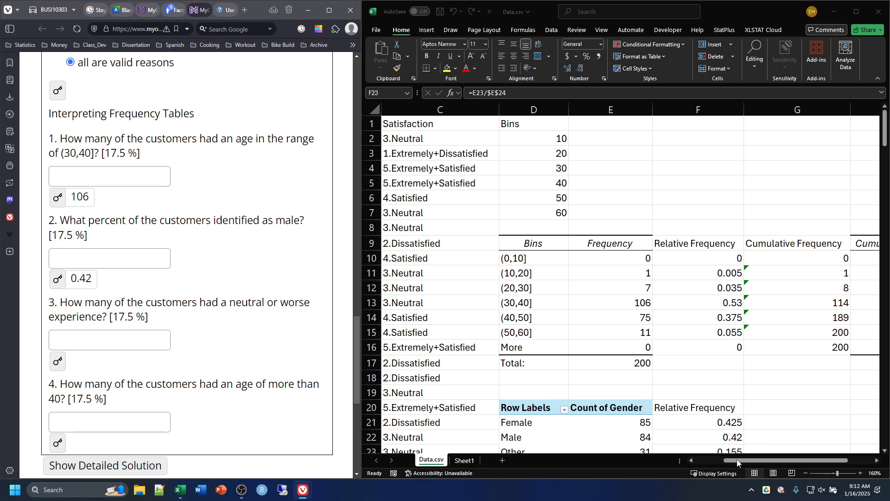
{"action": "left_click_drag", "start_coordinate": [737, 462], "coordinate": [707, 465]}
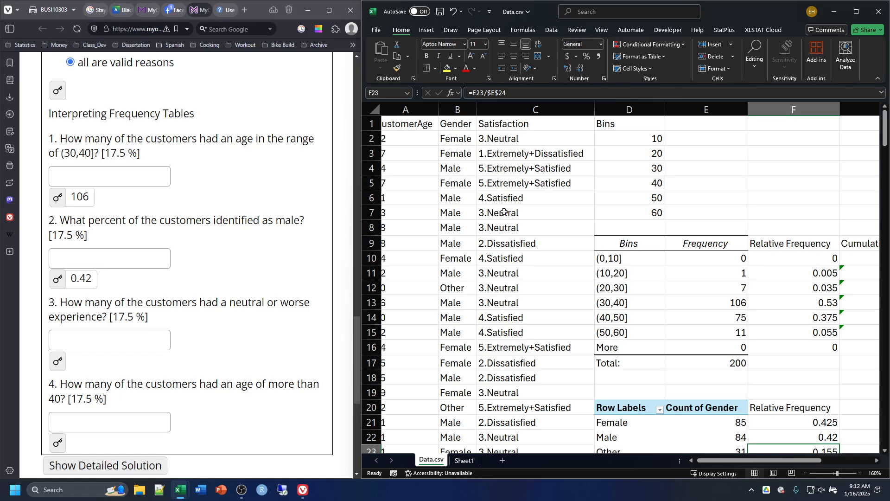
{"action": "scroll", "coordinate": [504, 212], "scroll_direction": "down", "scroll_amount": 1}
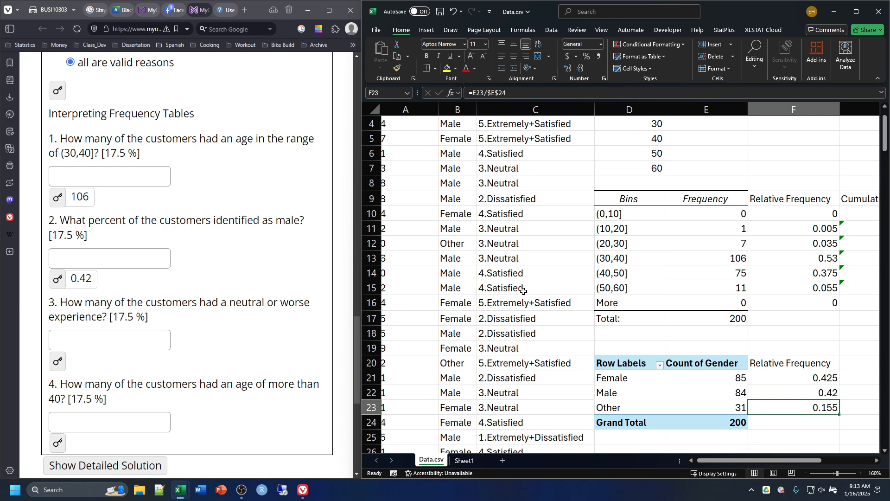
{"action": "scroll", "coordinate": [524, 292], "scroll_direction": "up", "scroll_amount": 1}
{"action": "scroll", "coordinate": [519, 287], "scroll_direction": "down", "scroll_amount": 2}
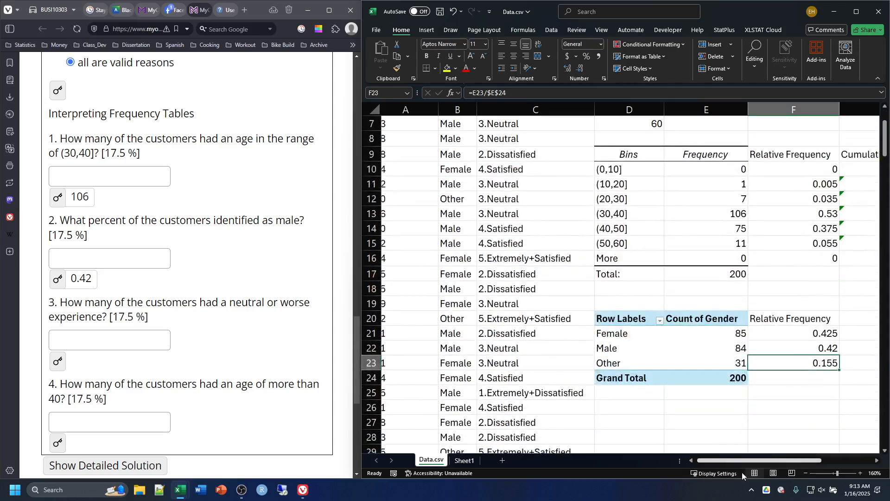
{"action": "left_click_drag", "start_coordinate": [726, 464], "coordinate": [780, 462]}
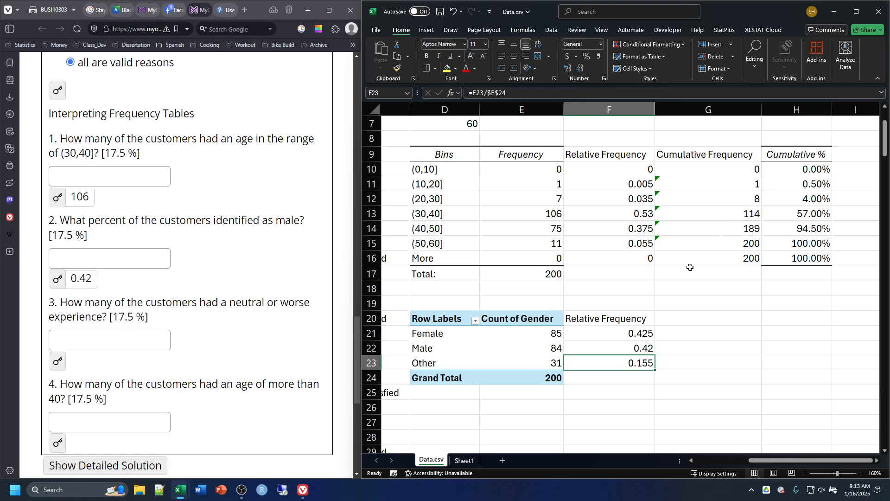
Step: Start a new PivotTable from a range and set its source to the Satisfaction column, C1:C201
{"action": "scroll", "coordinate": [613, 212], "scroll_direction": "down", "scroll_amount": 3}
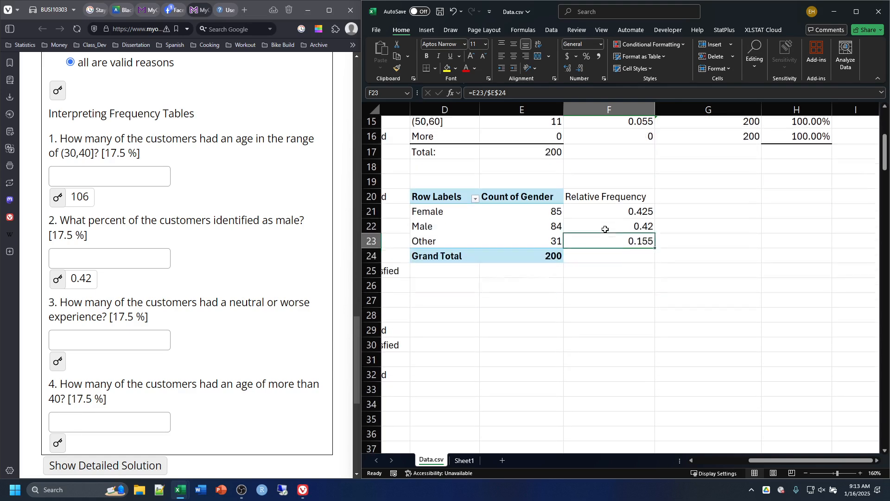
{"action": "left_click_drag", "start_coordinate": [748, 460], "coordinate": [702, 460]}
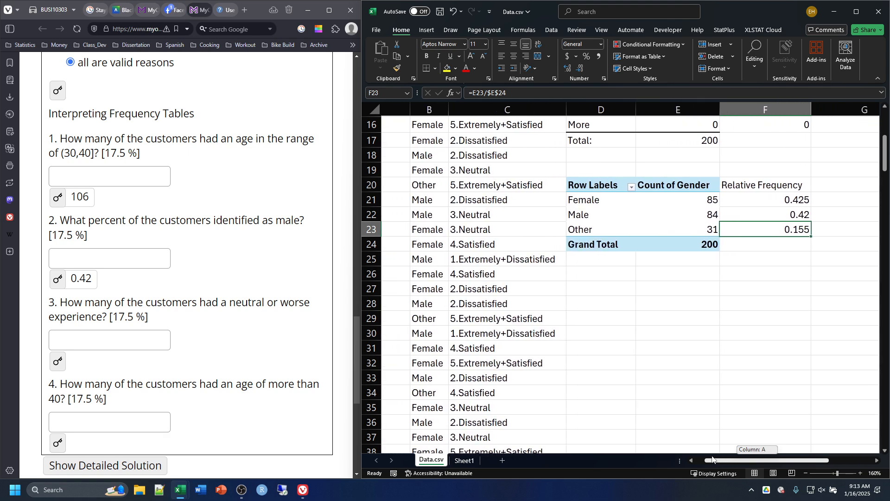
{"action": "scroll", "coordinate": [644, 293], "scroll_direction": "up", "scroll_amount": 5}
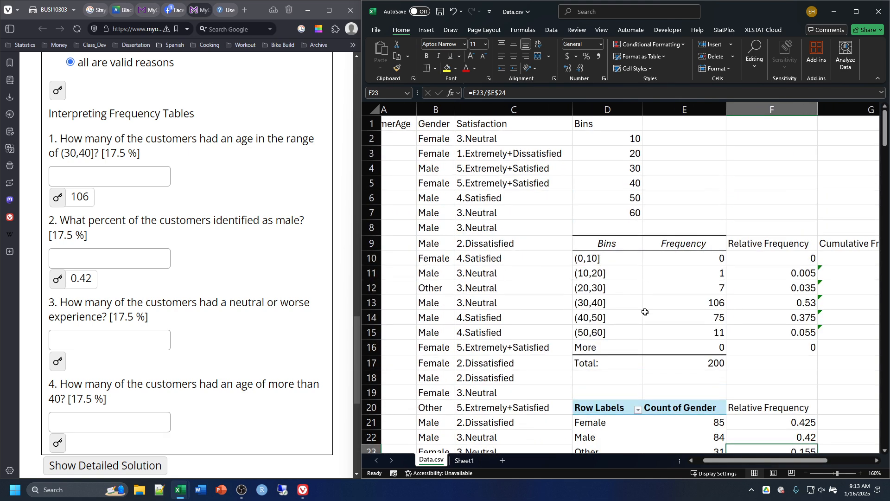
{"action": "left_click", "coordinate": [428, 29]}
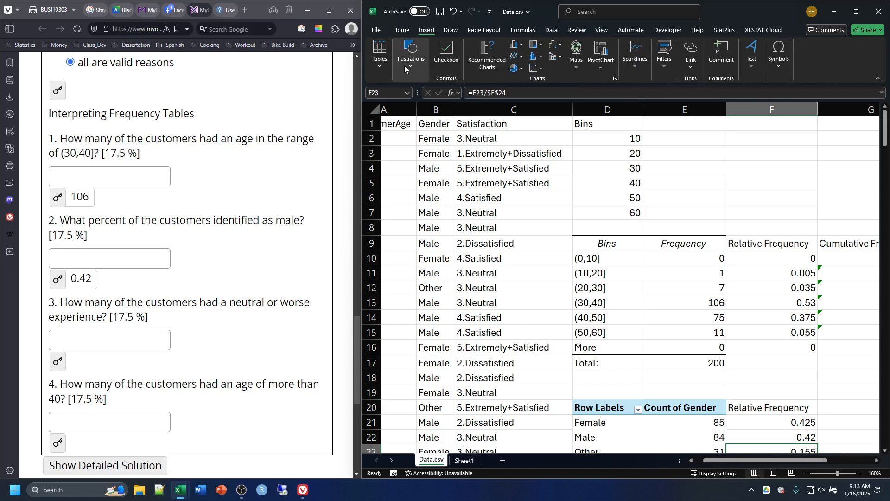
{"action": "left_click", "coordinate": [376, 66]}
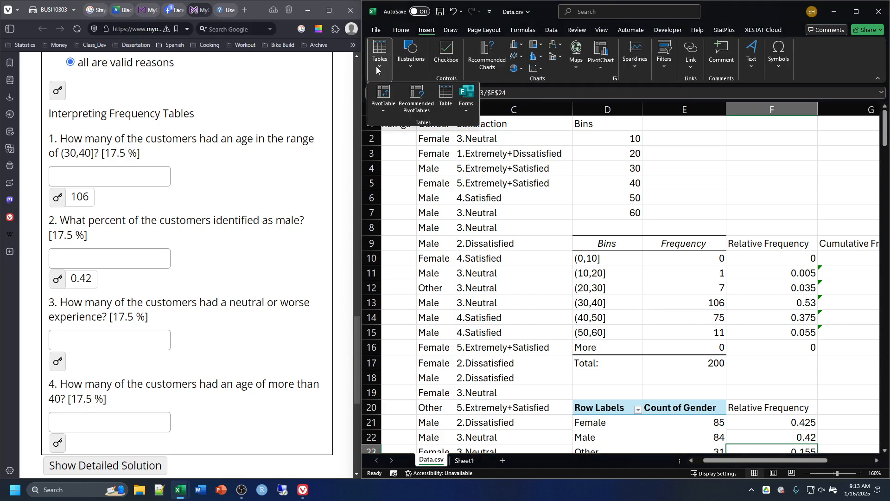
{"action": "left_click", "coordinate": [387, 96]}
{"action": "scroll", "coordinate": [617, 239], "scroll_direction": "up", "scroll_amount": 1}
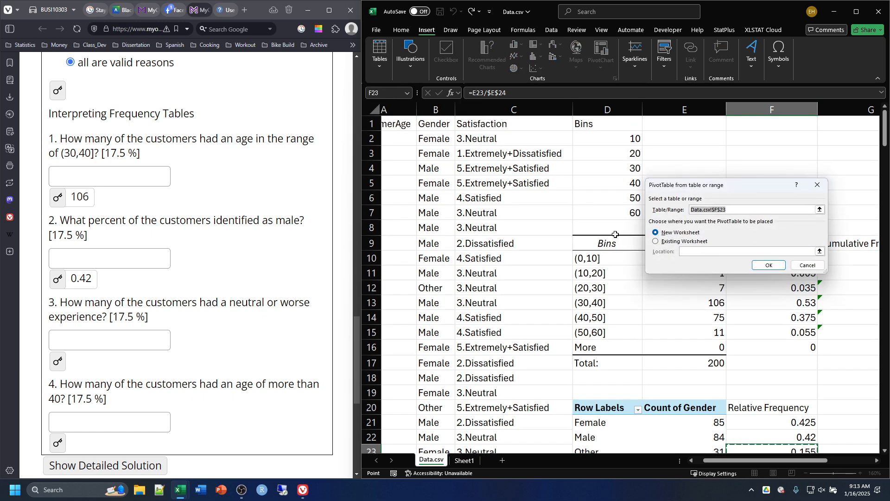
{"action": "key", "text": "BackSpace"}
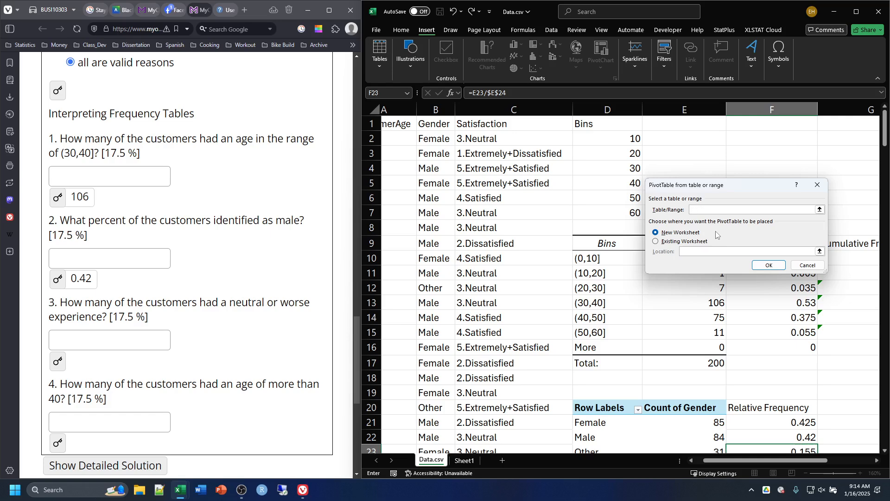
{"action": "left_click", "coordinate": [542, 124]}
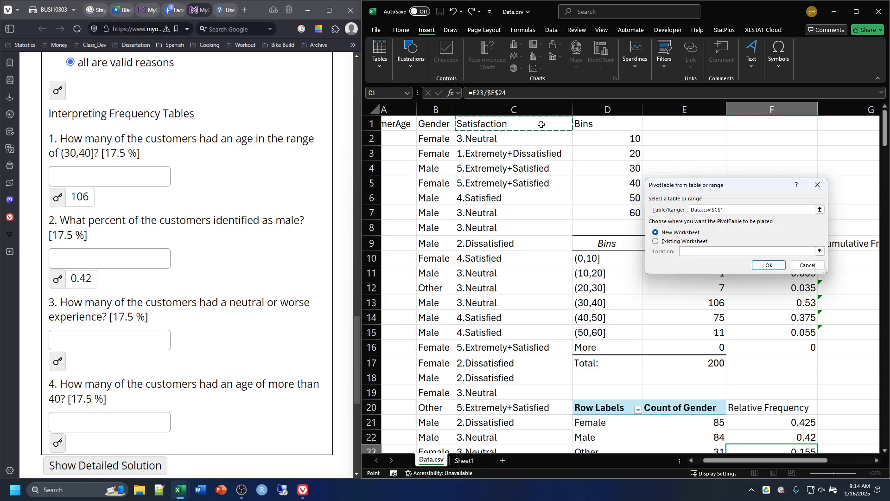
{"action": "key", "text": "ctrl+shift+Down"}
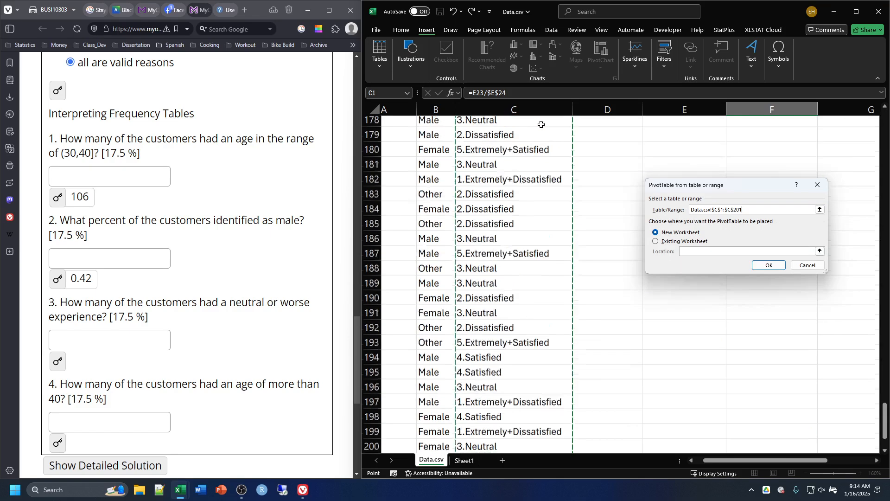
Step: Place the PivotTable on the existing worksheet at cell D26, below the gender table, and create it
{"action": "left_click", "coordinate": [656, 242]}
{"action": "scroll", "coordinate": [659, 218], "scroll_direction": "up", "scroll_amount": 20}
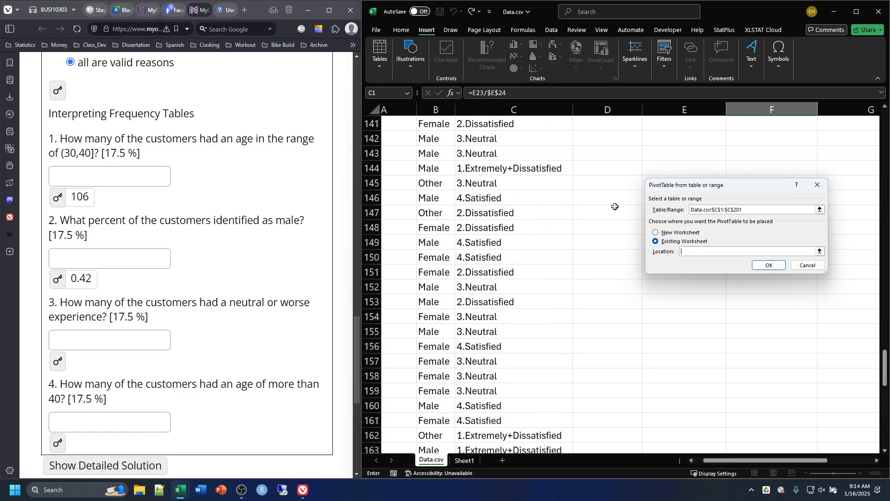
{"action": "scroll", "coordinate": [637, 238], "scroll_direction": "up", "scroll_amount": 20}
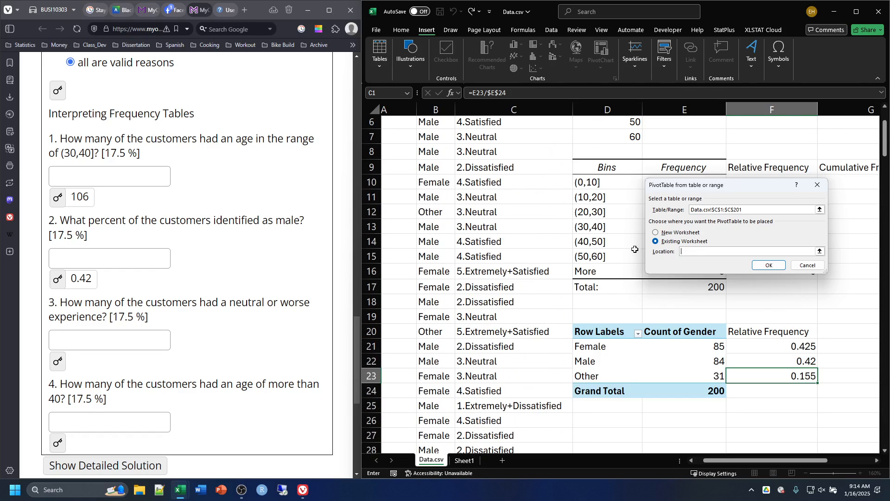
{"action": "scroll", "coordinate": [641, 251], "scroll_direction": "down", "scroll_amount": 1}
{"action": "left_click", "coordinate": [608, 331]}
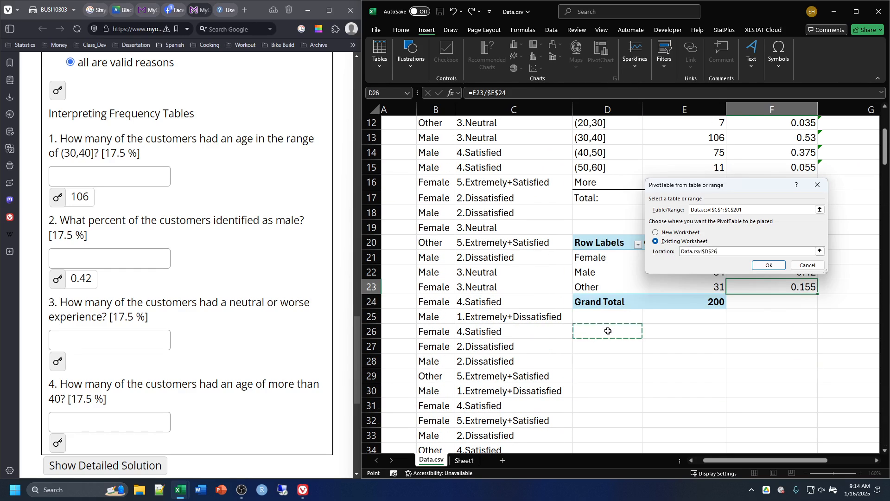
{"action": "left_click", "coordinate": [769, 266]}
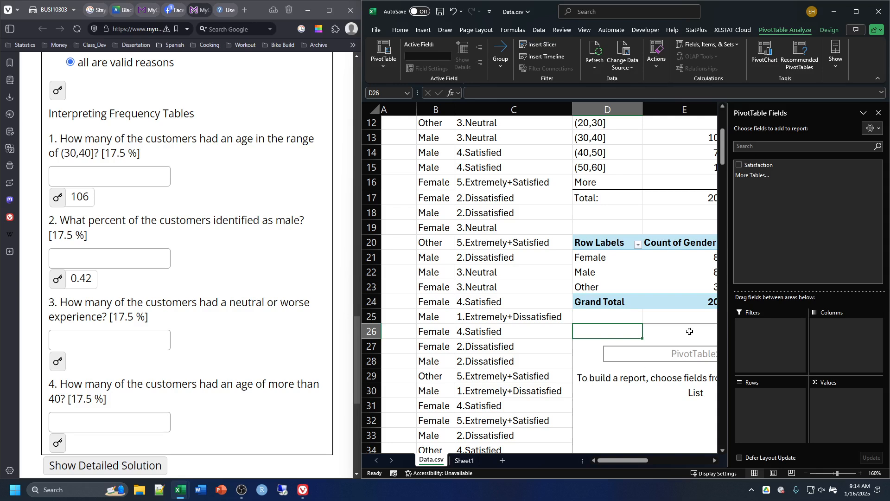
Step: Add Satisfaction to both the rows and the values of the PivotTable so it counts each satisfaction level
{"action": "left_click", "coordinate": [739, 165]}
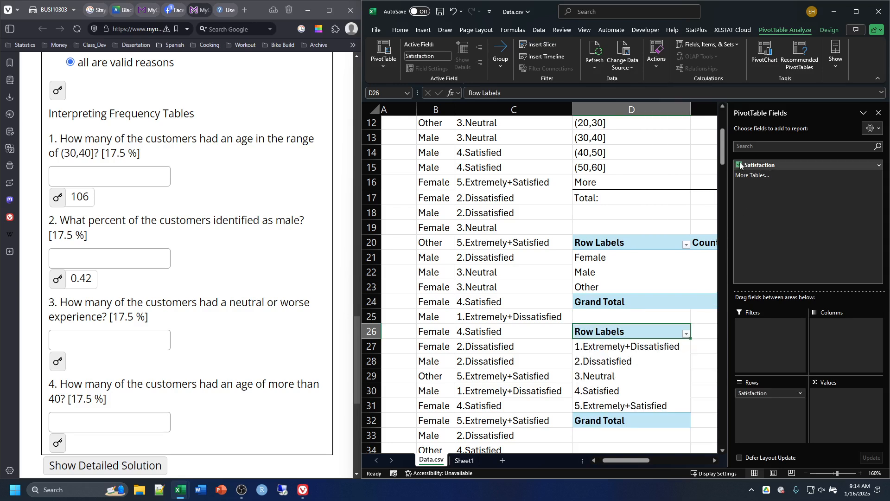
{"action": "left_click_drag", "start_coordinate": [757, 165], "coordinate": [842, 407]}
{"action": "left_click", "coordinate": [680, 438]}
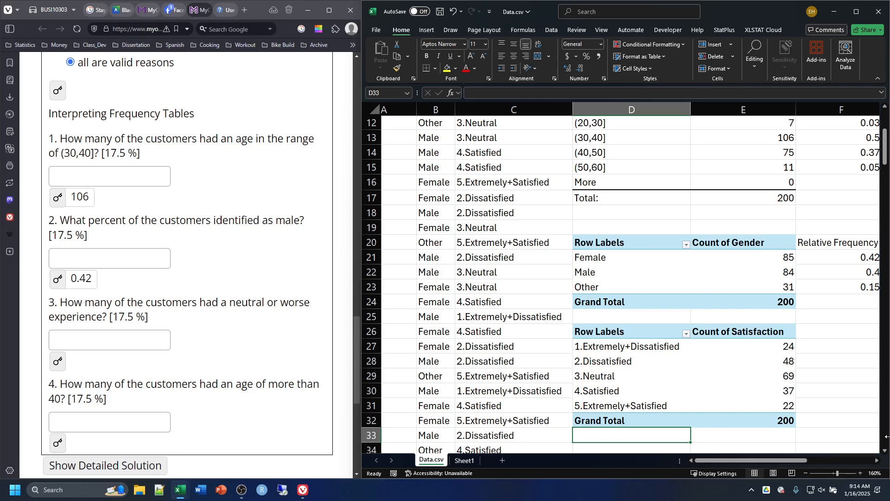
Step: Add the headers Relative Frequency, Cumulative Frequency and C.R.F in F26, G26 and H26 beside the satisfaction table
{"action": "scroll", "coordinate": [742, 371], "scroll_direction": "right", "scroll_amount": 5}
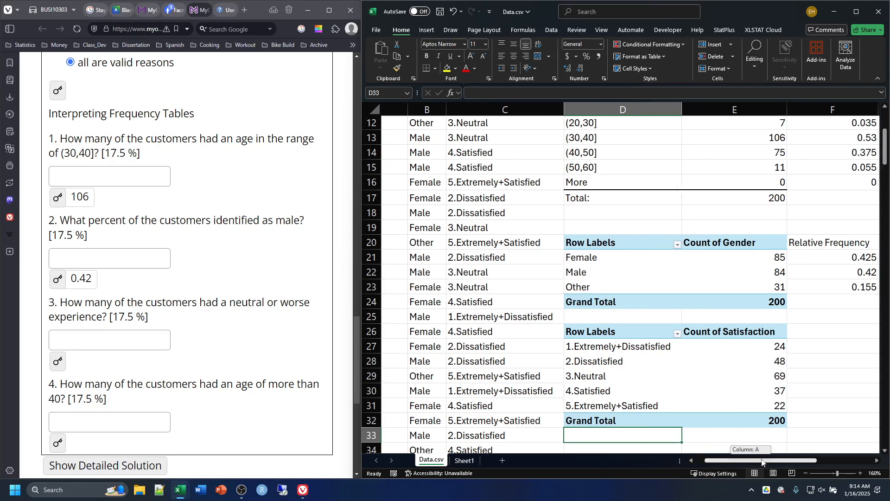
{"action": "left_click", "coordinate": [671, 335]}
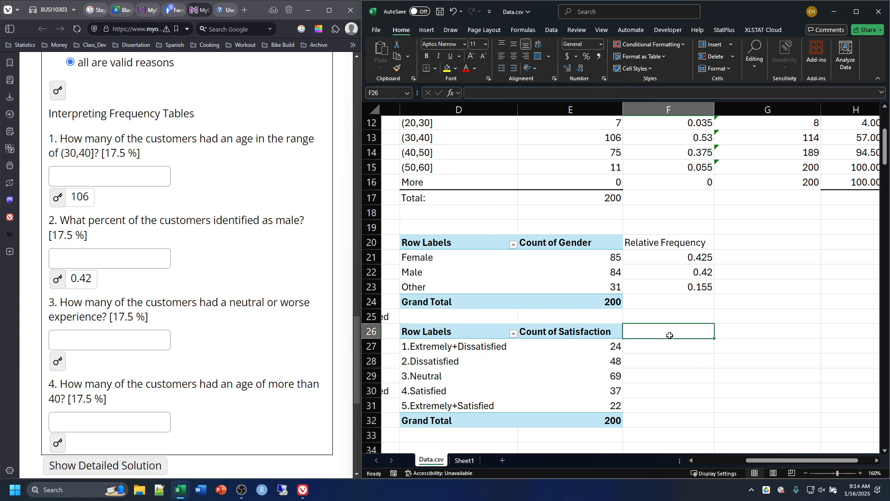
{"action": "type", "text": "Rel"}
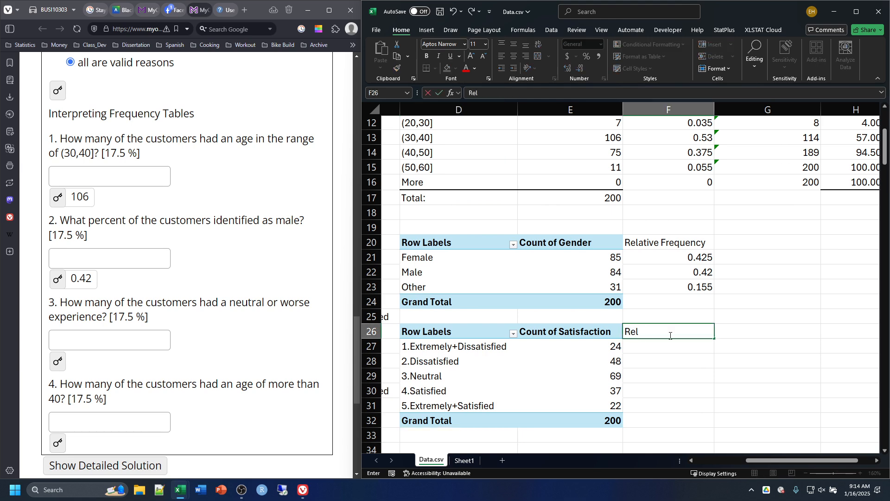
{"action": "type", "text": "ee Frequency"}
{"action": "key", "text": "Tab"}
{"action": "type", "text": "Cu"}
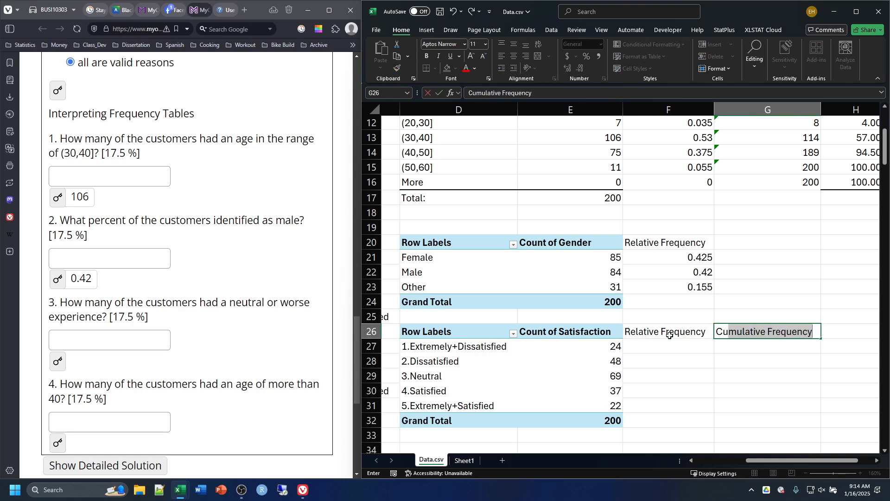
{"action": "key", "text": "Tab"}
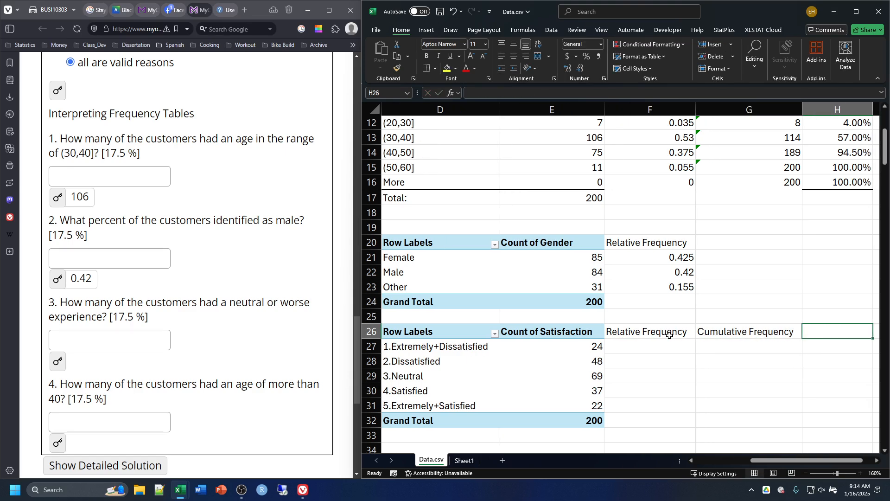
{"action": "type", "text": "C."}
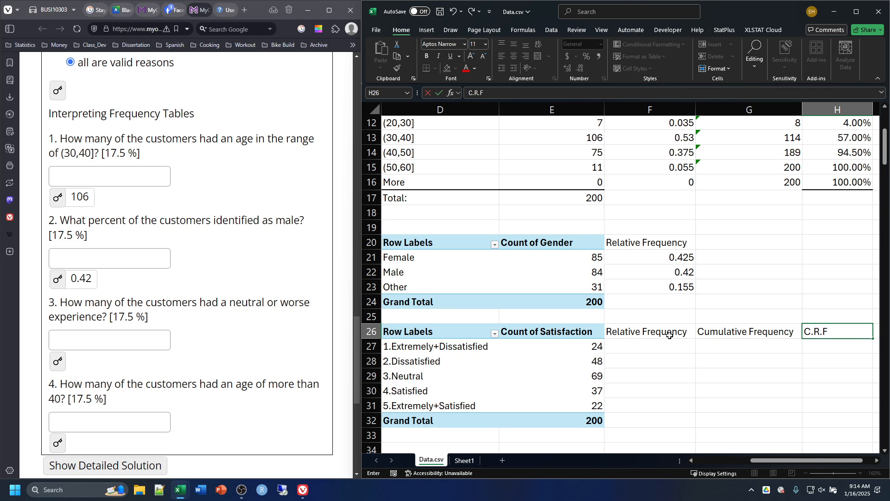
{"action": "type", "text": "R.F"}
Step: Enter the relative frequency formula =E27/$E$32 in F27 and fill it down to F31
{"action": "left_click", "coordinate": [622, 350]}
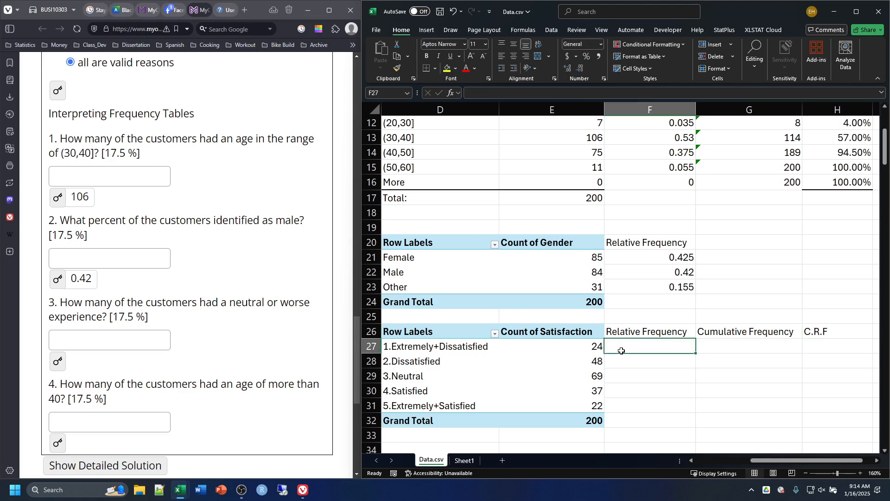
{"action": "type", "text": "="}
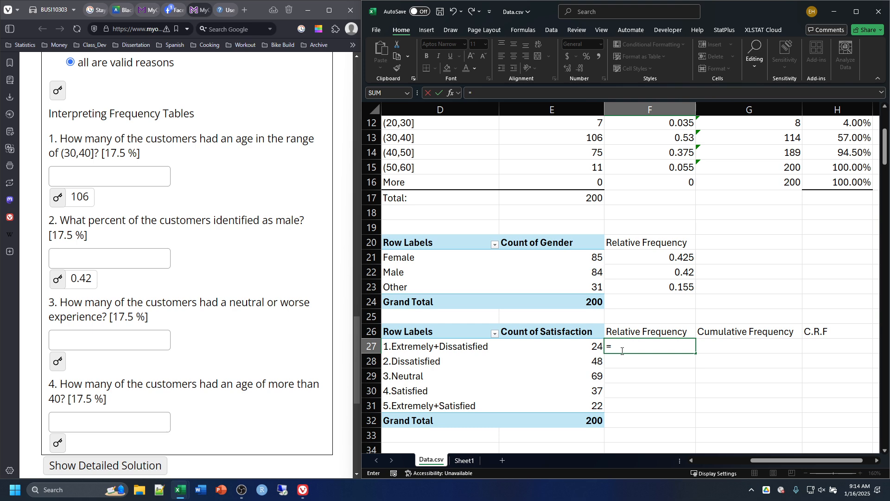
{"action": "type", "text": "E"}
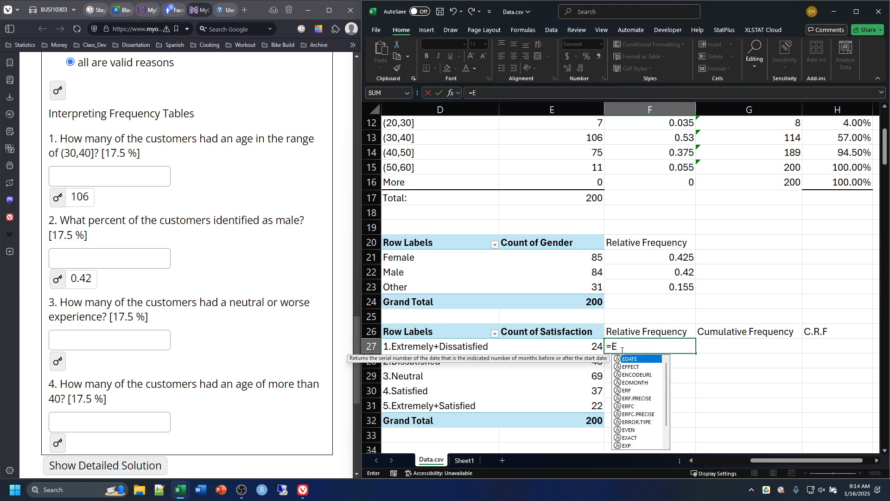
{"action": "type", "text": "27"}
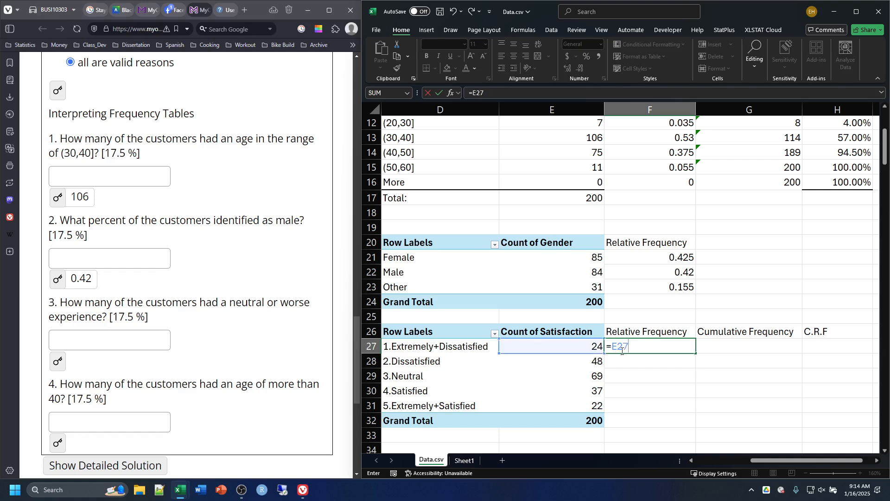
{"action": "type", "text": "/e32"}
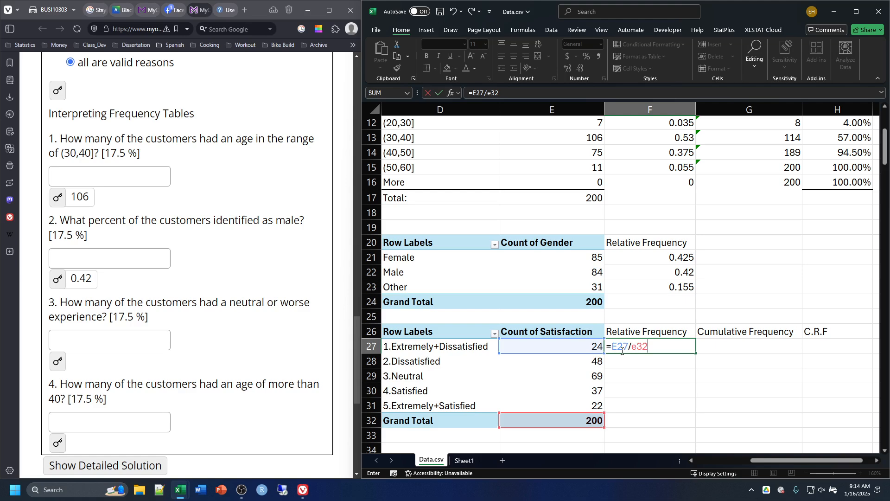
{"action": "key", "text": "F4"}
{"action": "key", "text": "Return"}
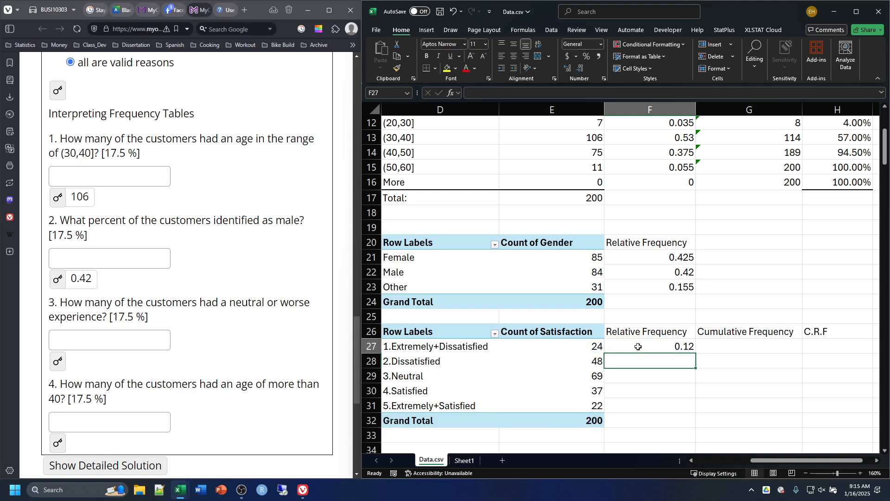
{"action": "left_click", "coordinate": [636, 345]}
{"action": "left_click_drag", "start_coordinate": [695, 373], "coordinate": [696, 408]}
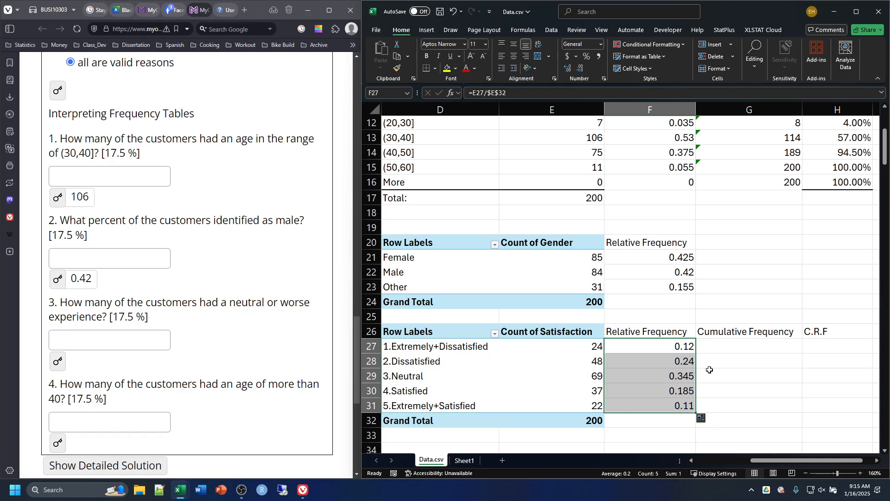
Step: Enter =SUM(E27:E27) in G27, replacing the PivotTable reference in the formula with plain cell references
{"action": "left_click", "coordinate": [712, 348]}
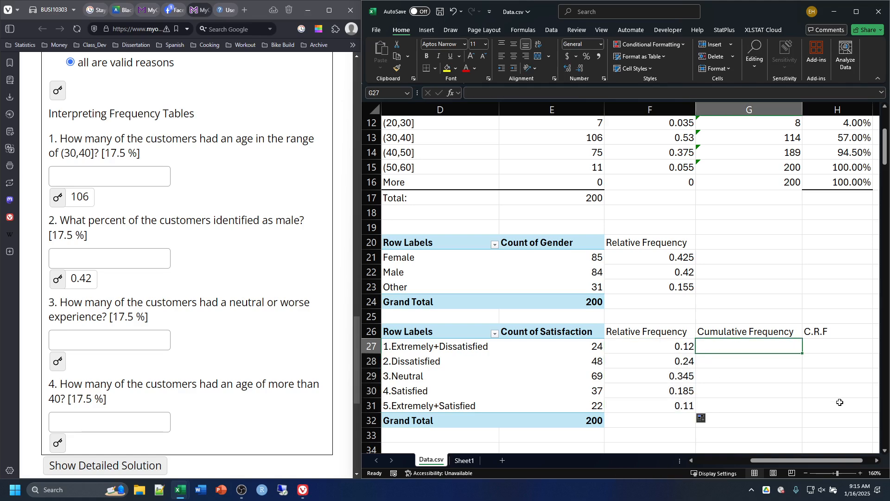
{"action": "type", "text": "=s"}
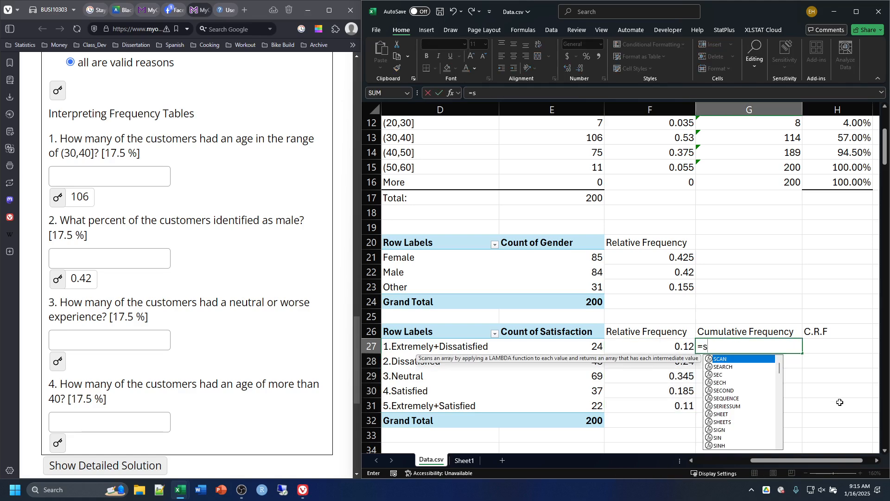
{"action": "type", "text": "um("}
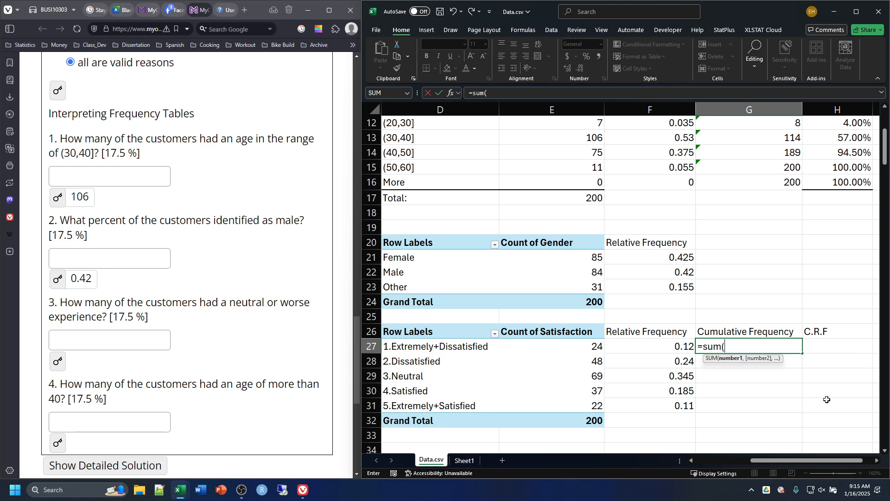
{"action": "left_click", "coordinate": [564, 344]}
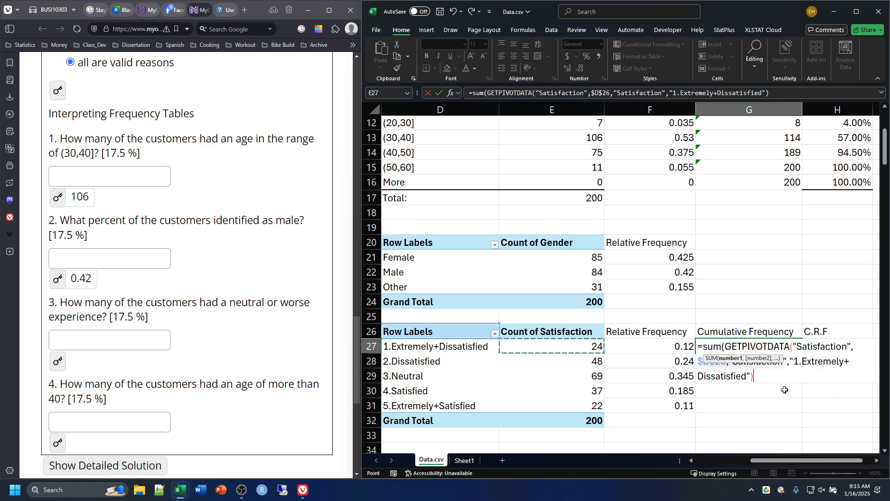
{"action": "left_click_drag", "start_coordinate": [754, 376], "coordinate": [728, 347]}
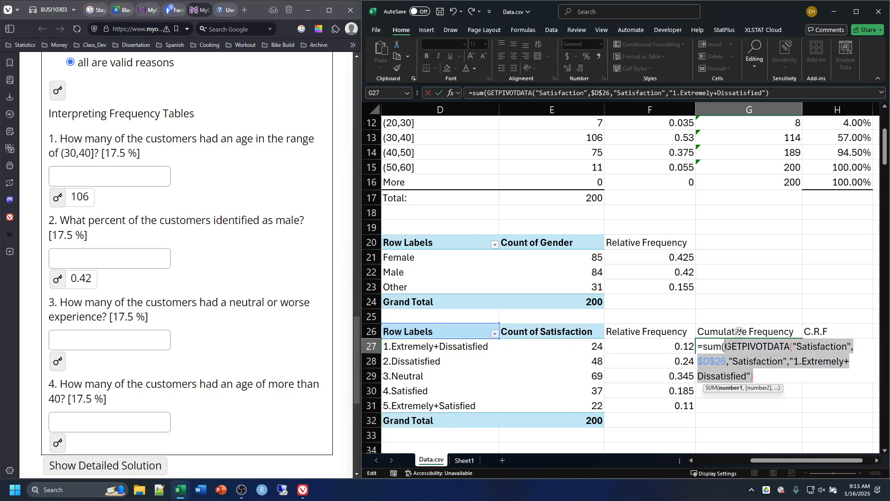
{"action": "key", "text": "BackSpace"}
{"action": "type", "text": "E"}
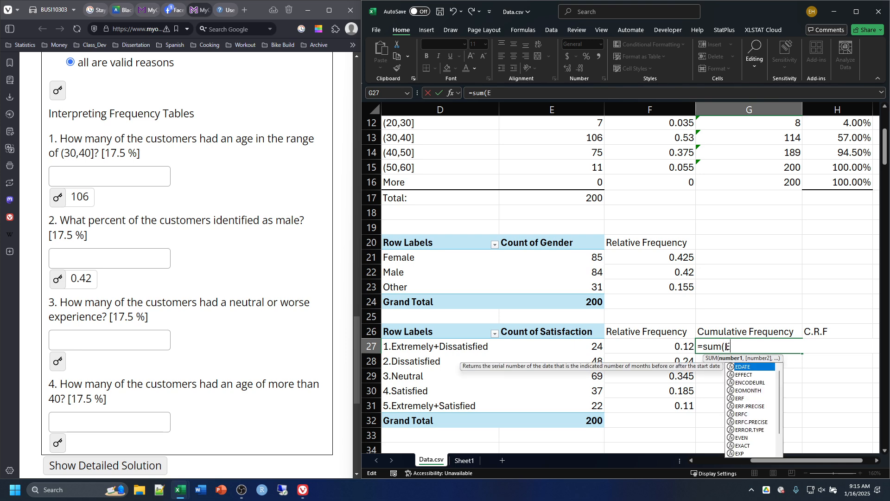
{"action": "type", "text": "27"}
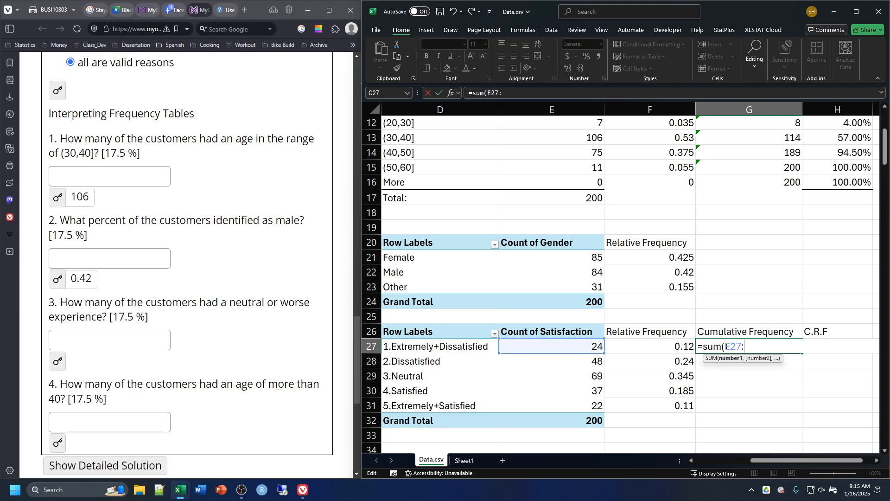
{"action": "type", "text": ":E"}
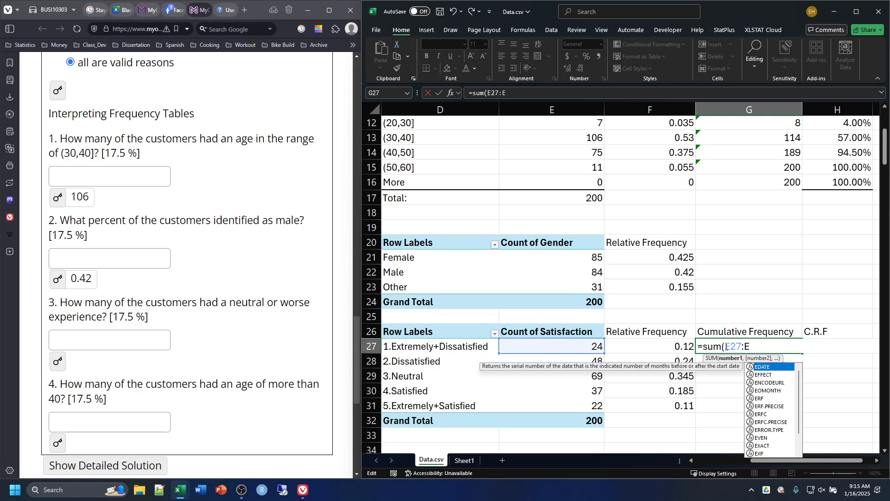
{"action": "type", "text": "27"}
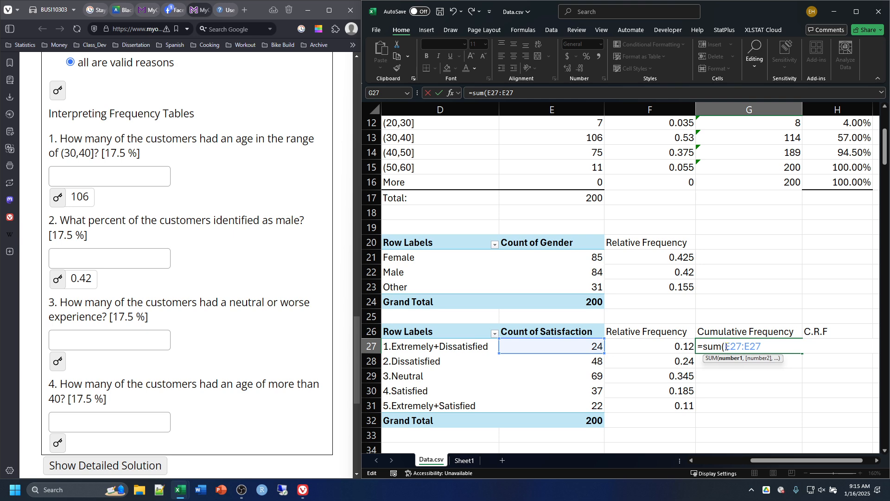
{"action": "type", "text": ")"}
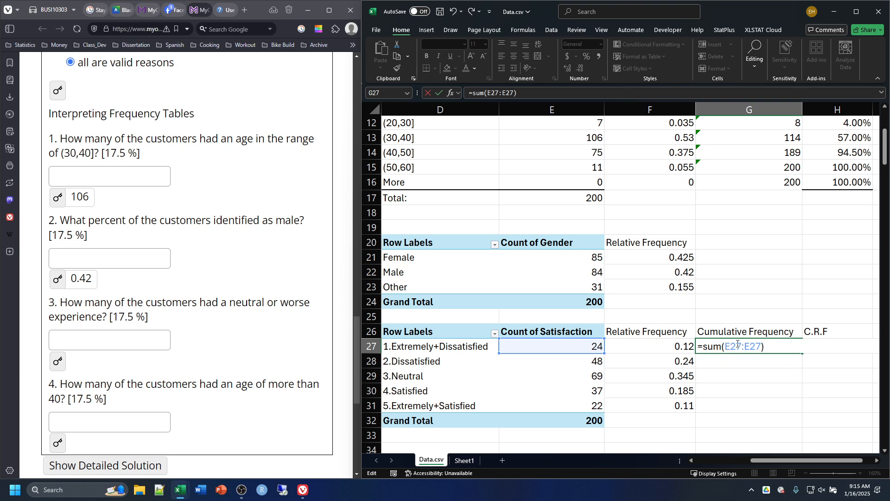
Step: Make the range start absolute so G27 holds =SUM($E$27:E27), and fill the formula down to G31
{"action": "left_click", "coordinate": [737, 345]}
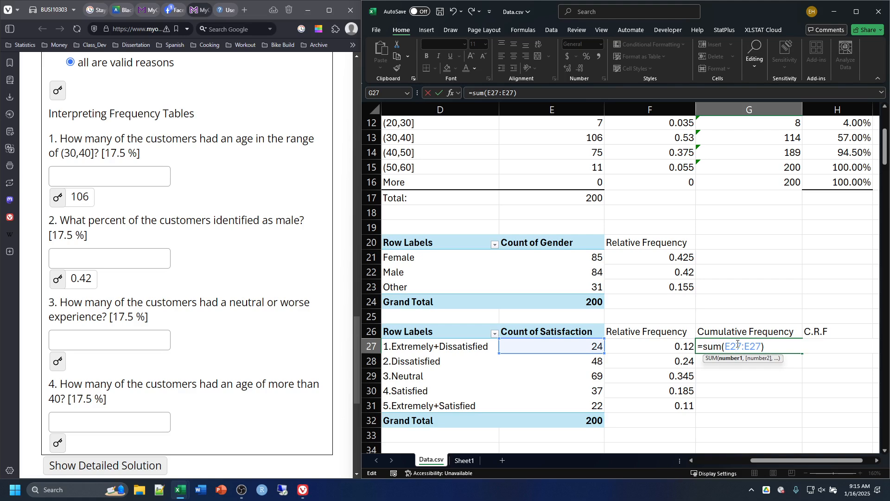
{"action": "key", "text": "F4"}
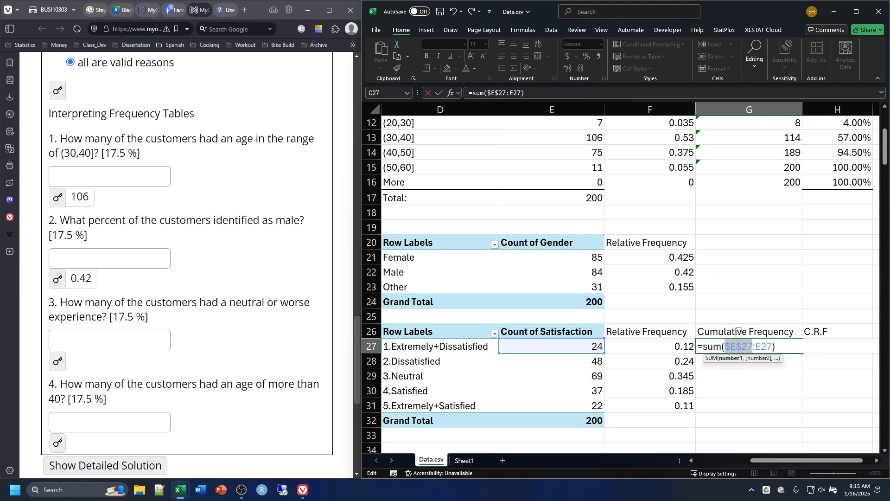
{"action": "key", "text": "Return"}
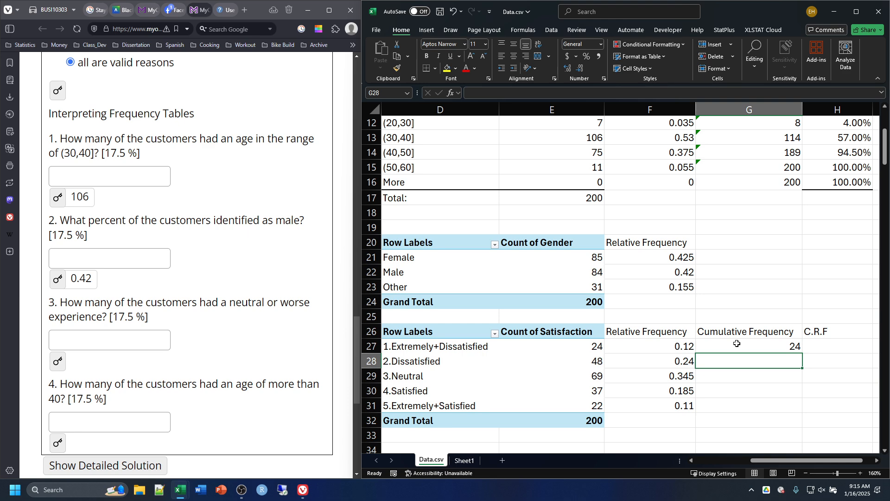
{"action": "left_click", "coordinate": [701, 343]}
{"action": "left_click_drag", "start_coordinate": [803, 355], "coordinate": [805, 414]}
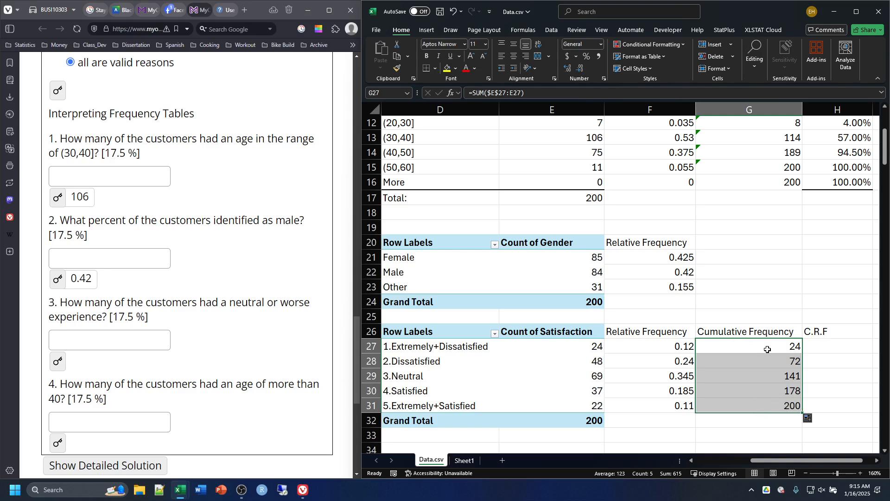
Step: Inspect the ranges summed by the cumulative frequency formulas in G31 and G30
{"action": "double_click", "coordinate": [775, 404]}
{"action": "key", "text": "Return"}
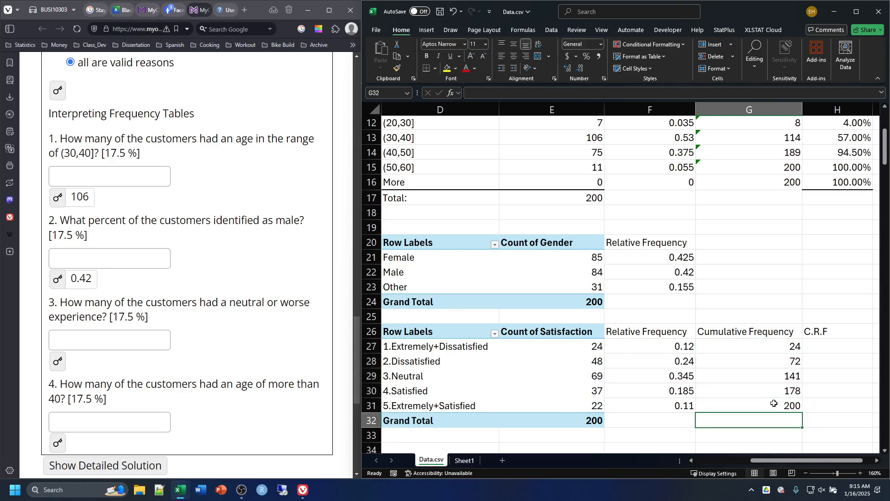
{"action": "left_click", "coordinate": [775, 390]}
{"action": "double_click", "coordinate": [775, 390]}
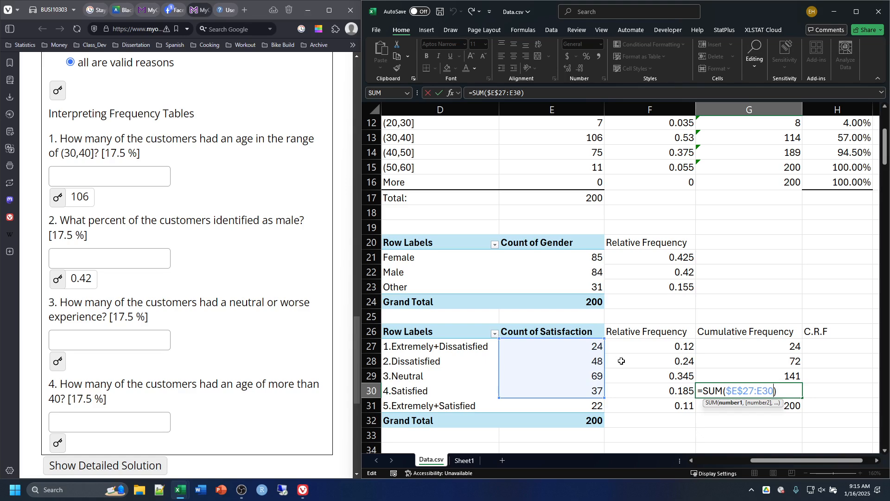
{"action": "key", "text": "Return"}
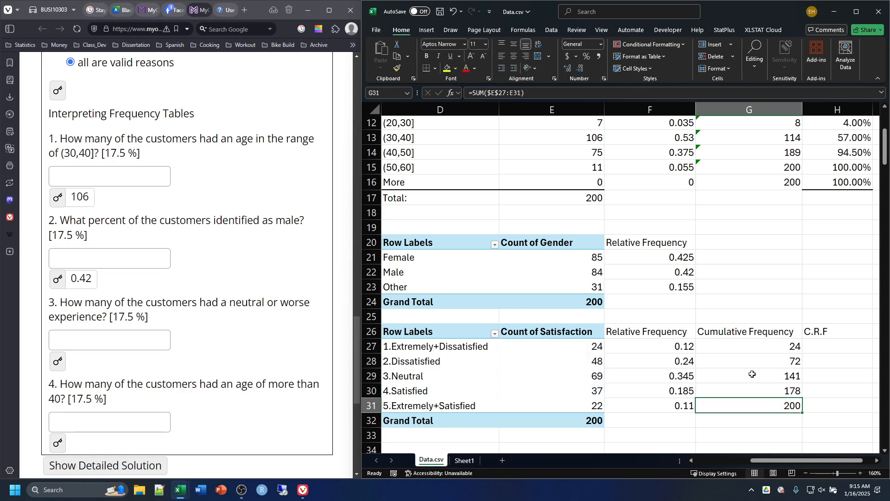
Step: Enter the cumulative relative frequency formula =G27/$E$32 in H27 and fill it down to H31
{"action": "double_click", "coordinate": [830, 346]}
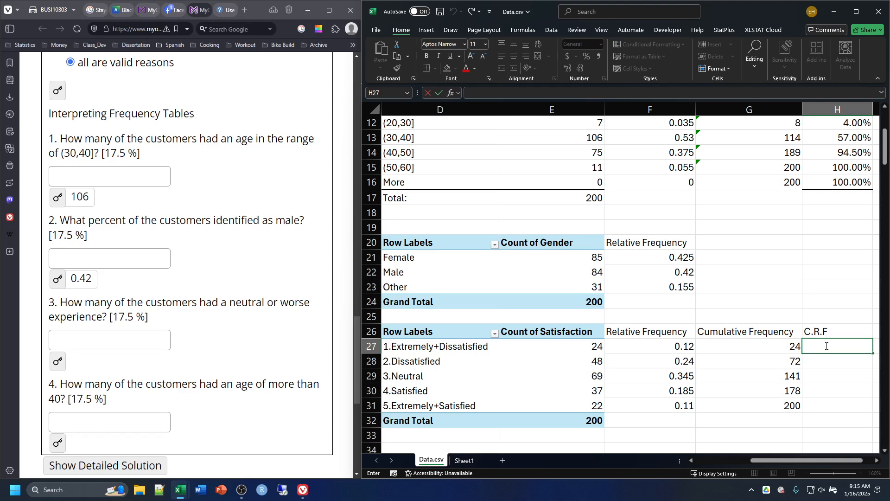
{"action": "type", "text": "="}
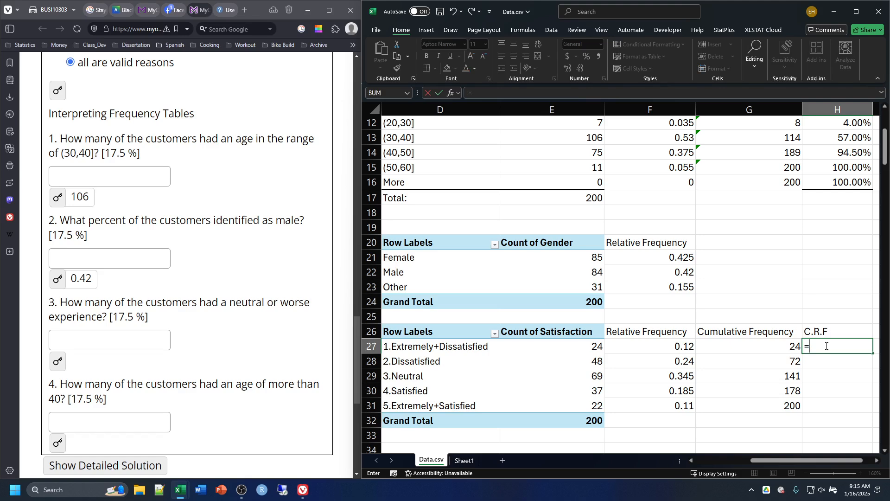
{"action": "left_click", "coordinate": [742, 348]}
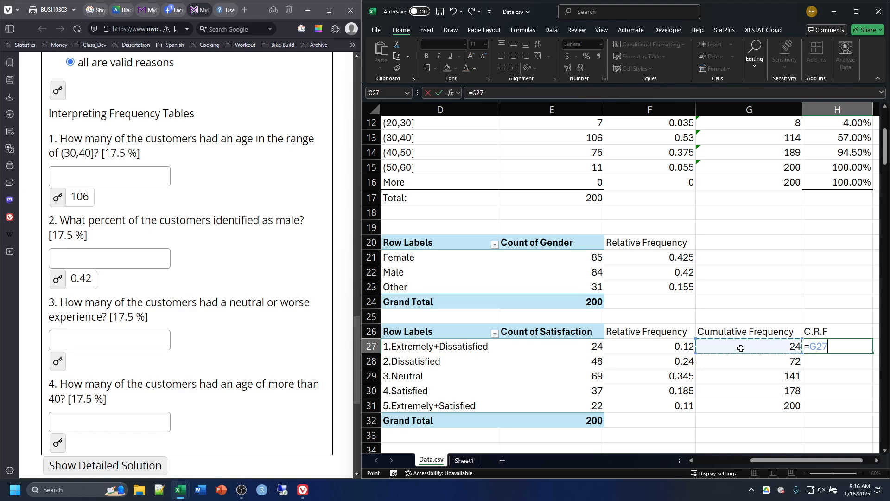
{"action": "type", "text": "/E32"}
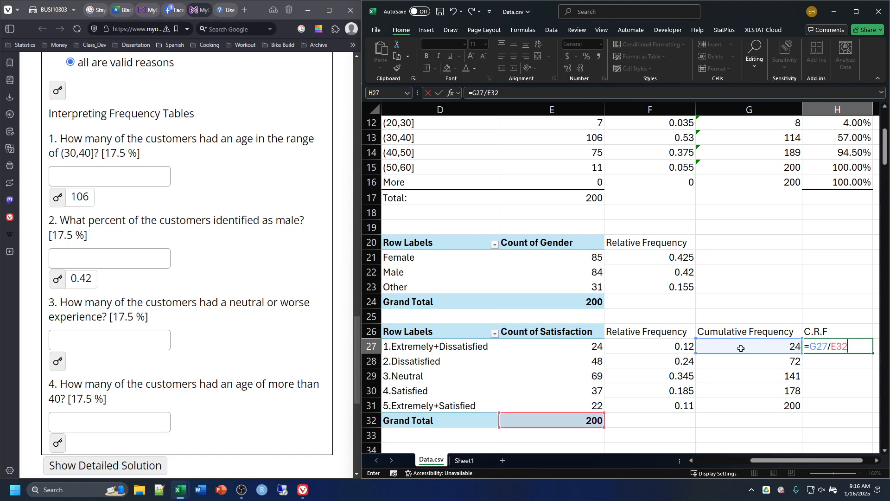
{"action": "key", "text": "F4"}
{"action": "key", "text": "Return"}
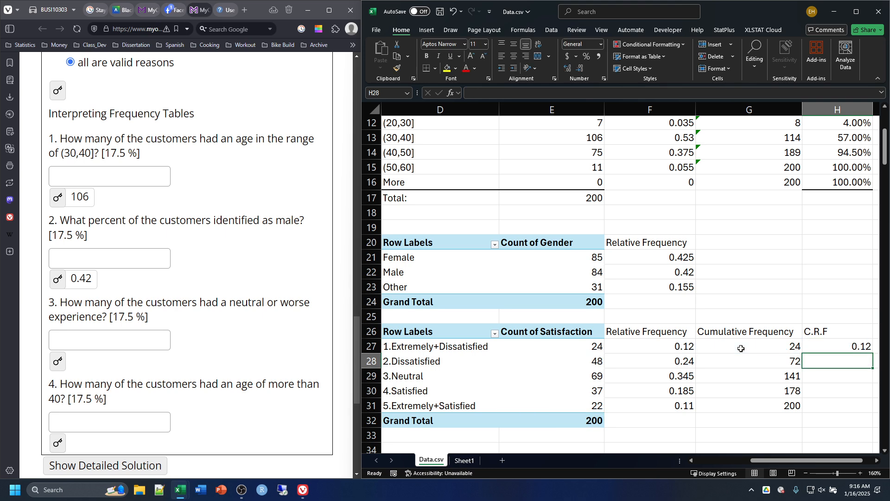
{"action": "left_click", "coordinate": [825, 349]}
{"action": "left_click_drag", "start_coordinate": [874, 353], "coordinate": [870, 410]}
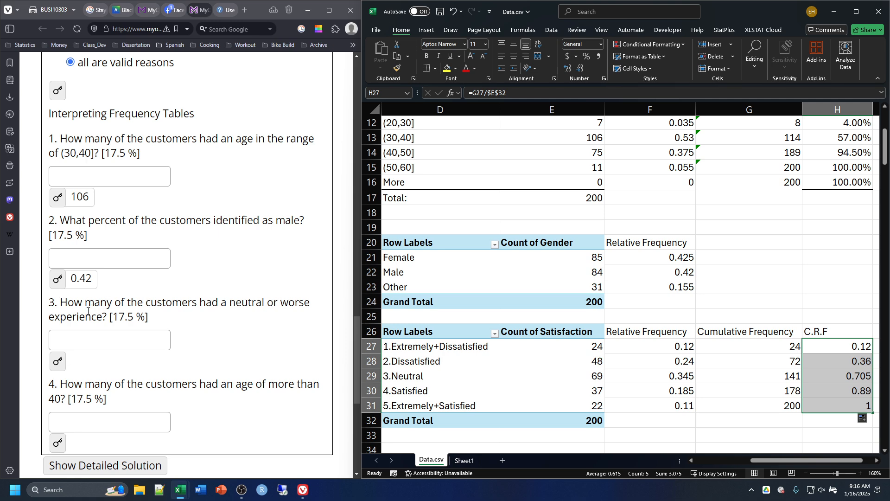
Step: Check the cumulative frequency formula for the Neutral row in G29 against question 3, and reveal that question's answer
{"action": "left_click_drag", "start_coordinate": [61, 304], "coordinate": [268, 305]}
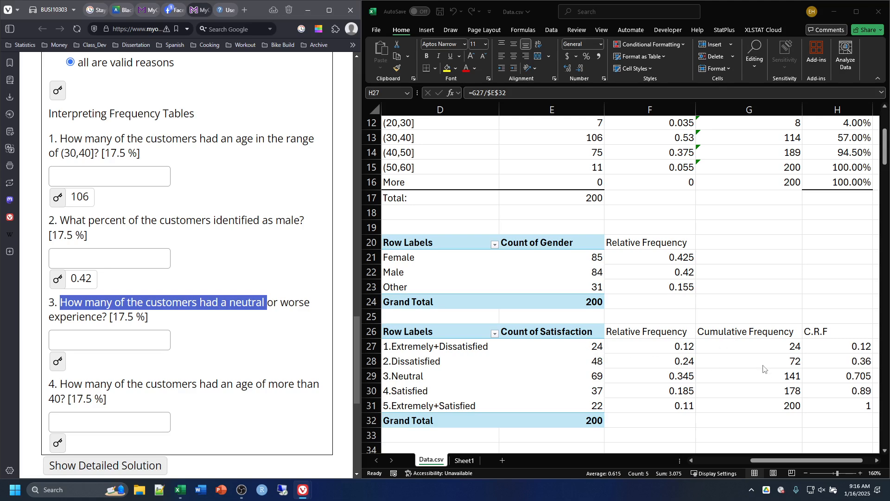
{"action": "left_click", "coordinate": [758, 377]}
{"action": "double_click", "coordinate": [757, 377]}
{"action": "key", "text": "Escape"}
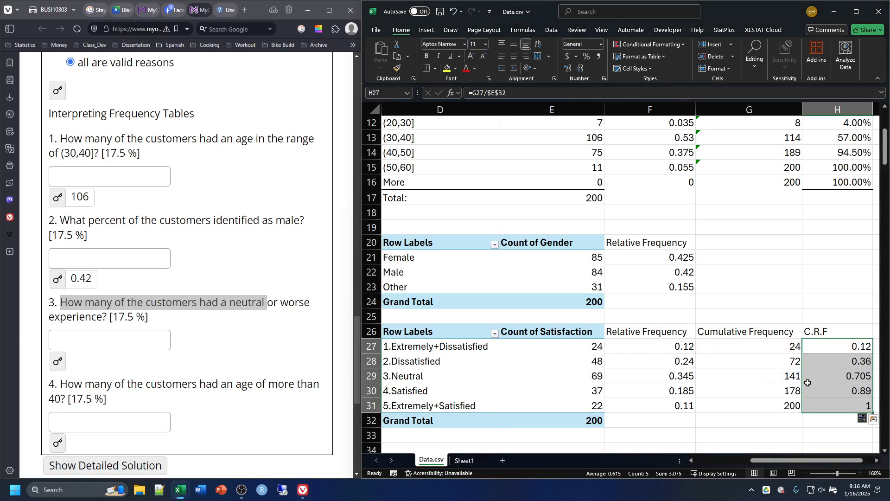
{"action": "left_click", "coordinate": [777, 378]}
{"action": "double_click", "coordinate": [777, 377]}
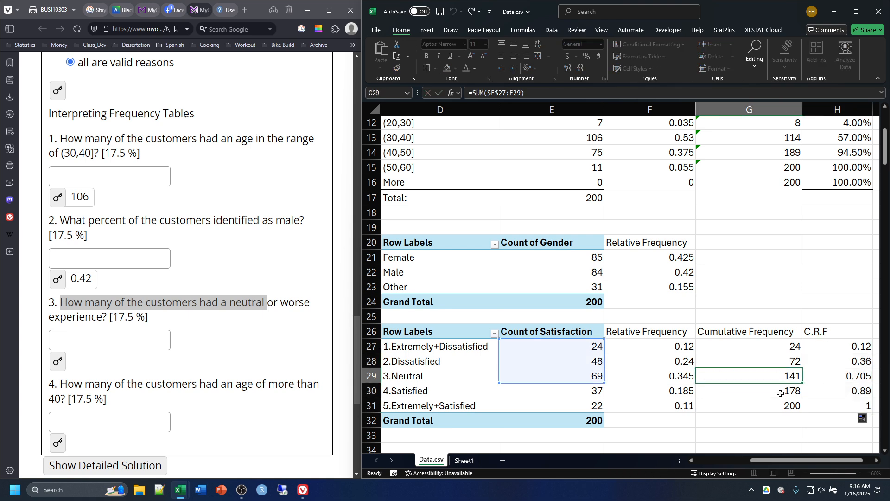
{"action": "key", "text": "Escape"}
{"action": "double_click", "coordinate": [773, 377]}
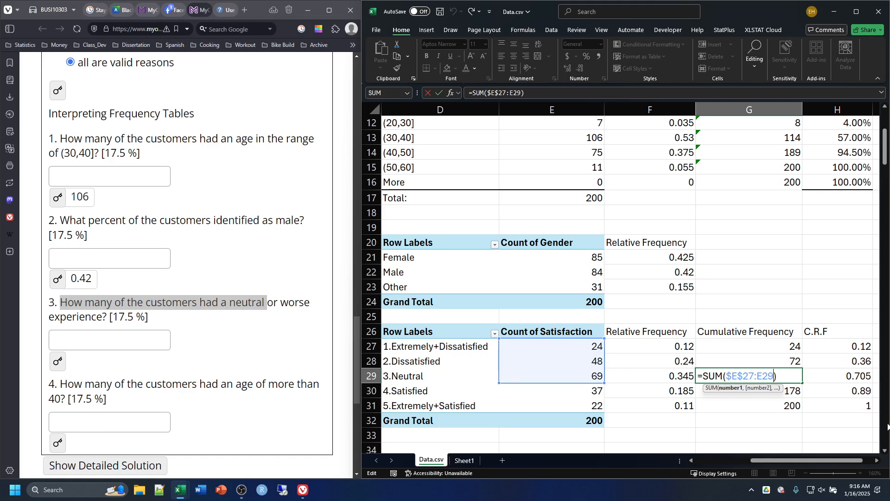
{"action": "key", "text": "Return"}
{"action": "left_click", "coordinate": [777, 376]}
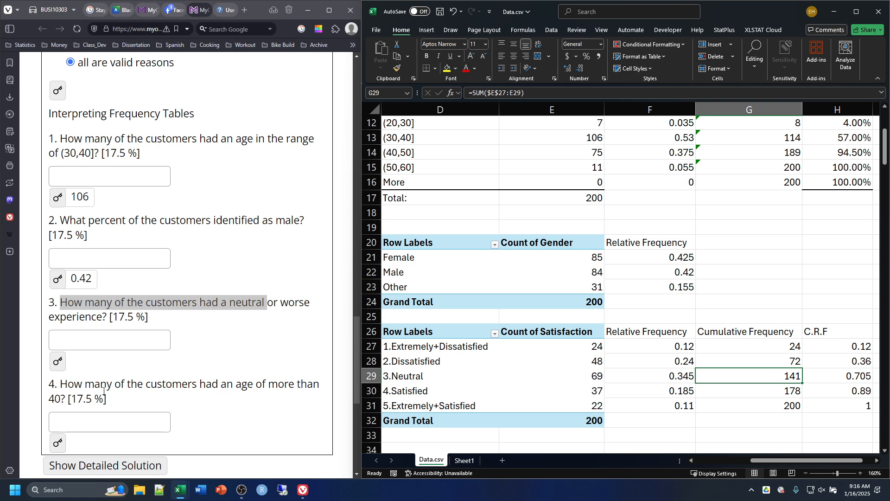
{"action": "left_click", "coordinate": [57, 361]}
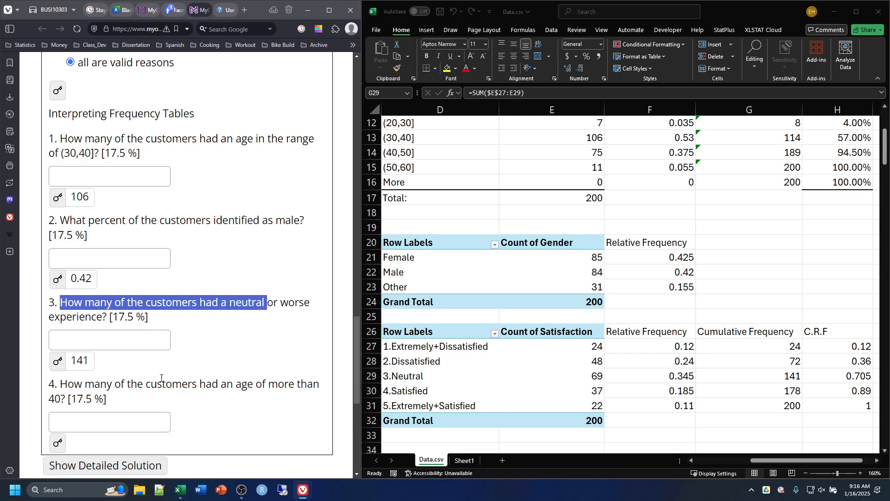
Step: Highlight question 4 about customers older than 40 and inspect the age table's cumulative frequency formula in G13
{"action": "left_click_drag", "start_coordinate": [58, 389], "coordinate": [296, 400]}
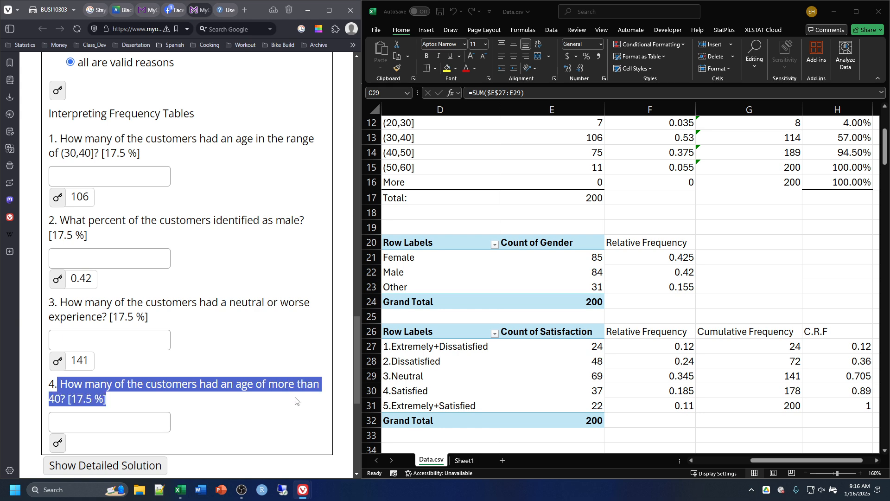
{"action": "scroll", "coordinate": [550, 325], "scroll_direction": "up", "scroll_amount": 3}
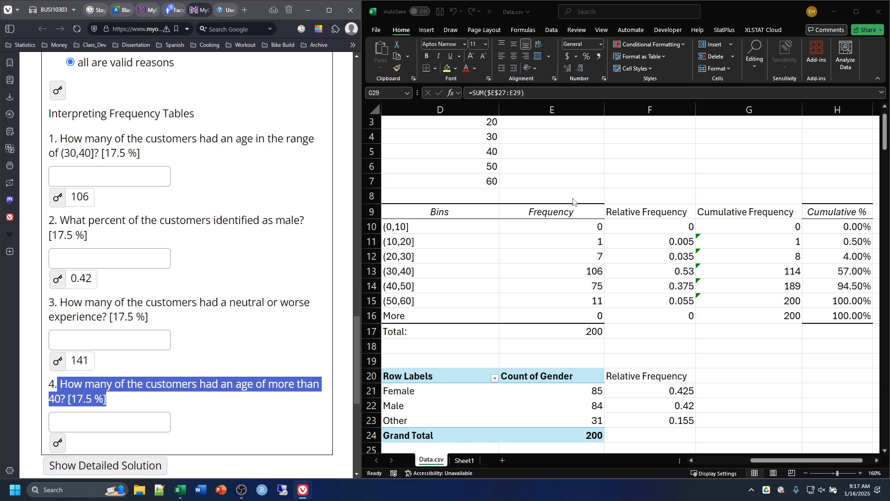
{"action": "double_click", "coordinate": [786, 266]}
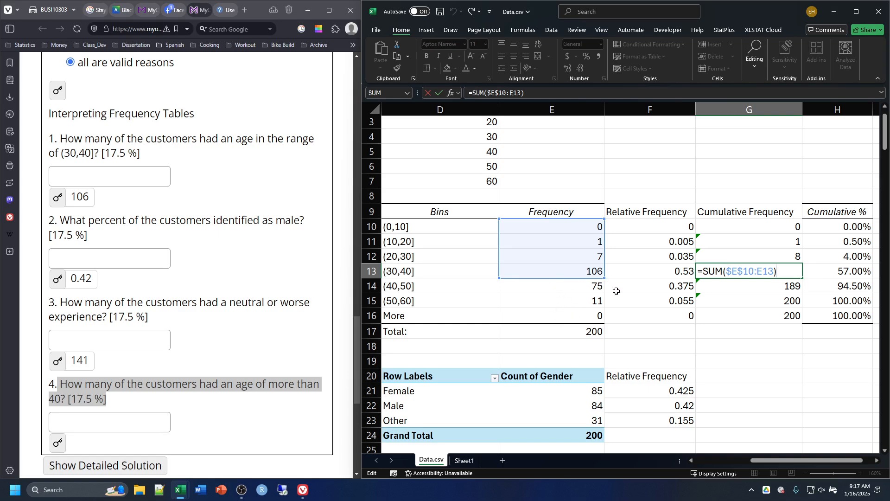
Step: Enter the formula =SUM(E13:E15) in F18 below the age frequency table
{"action": "left_click", "coordinate": [633, 351]}
{"action": "type", "text": "="}
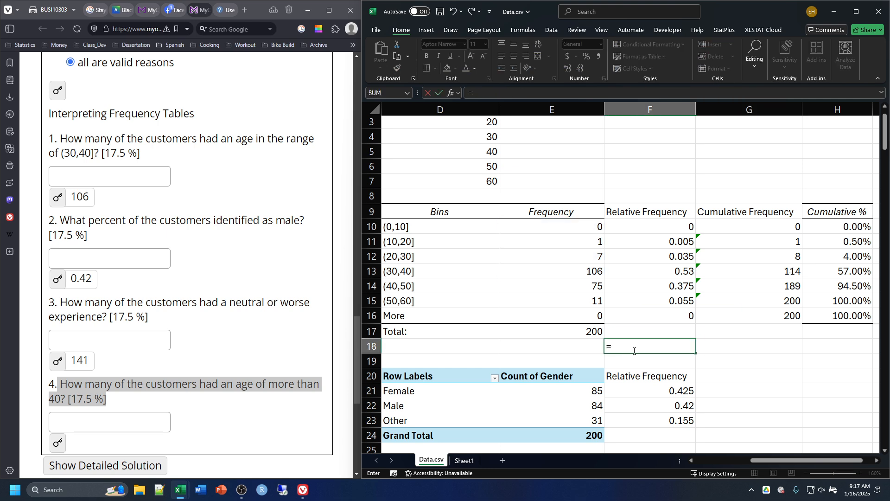
{"action": "type", "text": "sum("}
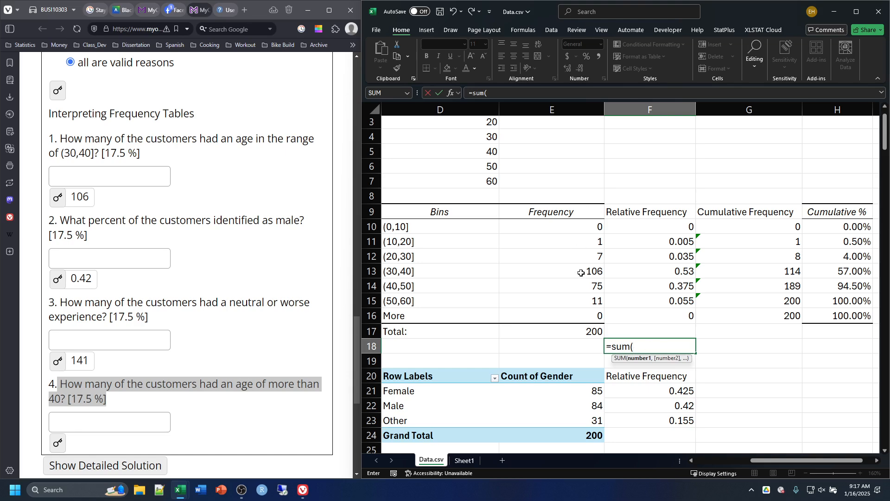
{"action": "left_click_drag", "start_coordinate": [582, 272], "coordinate": [581, 303]}
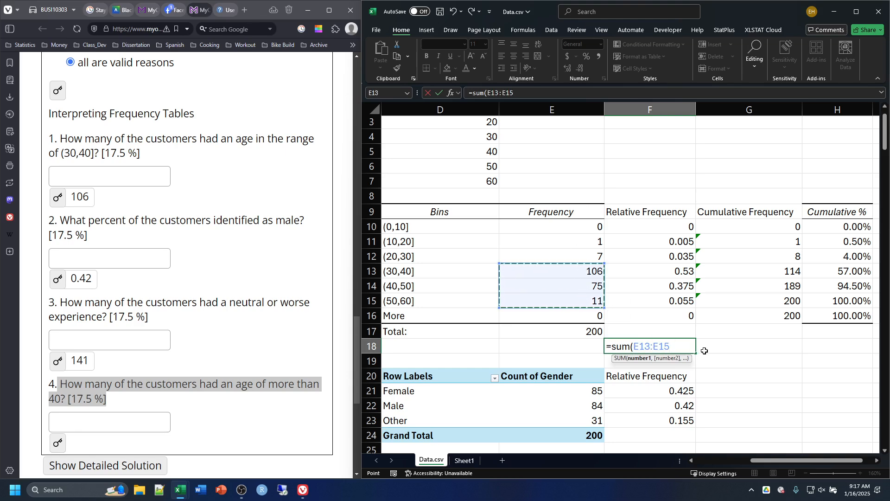
{"action": "key", "text": "Return"}
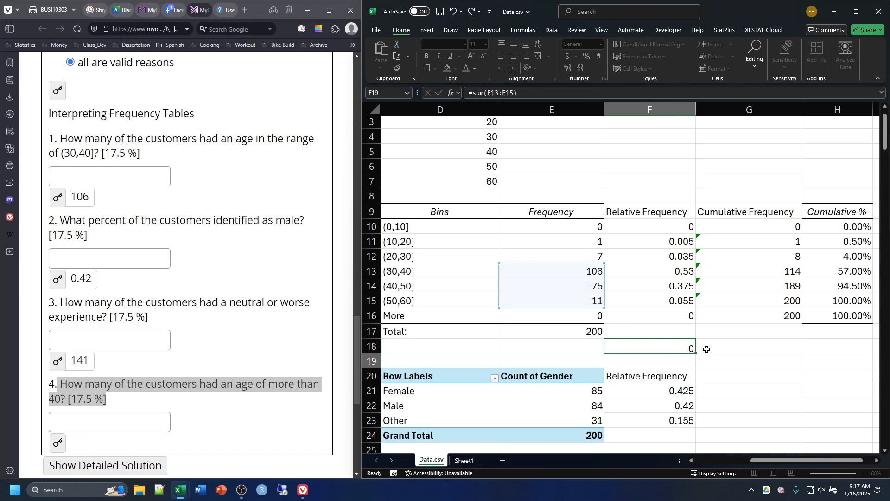
Step: Label E18 as "Age >40" and correct the sum in F18 to cover E14:E15
{"action": "left_click", "coordinate": [521, 348]}
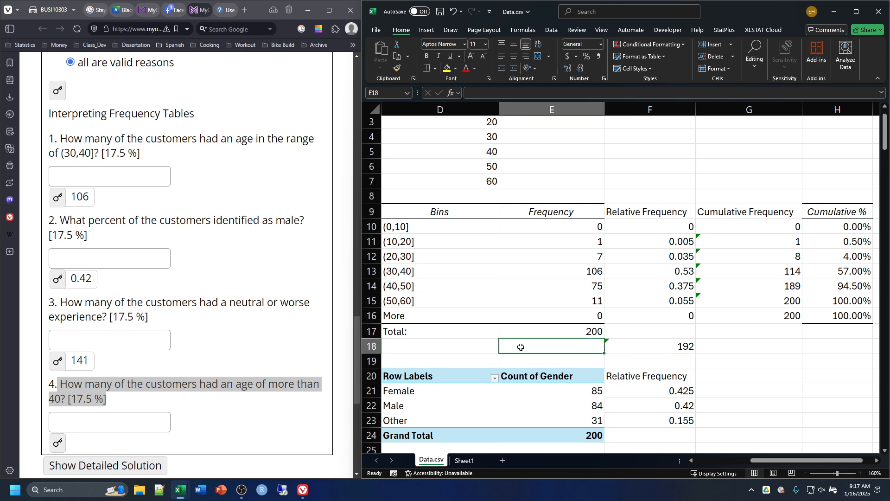
{"action": "type", "text": "Age >40"}
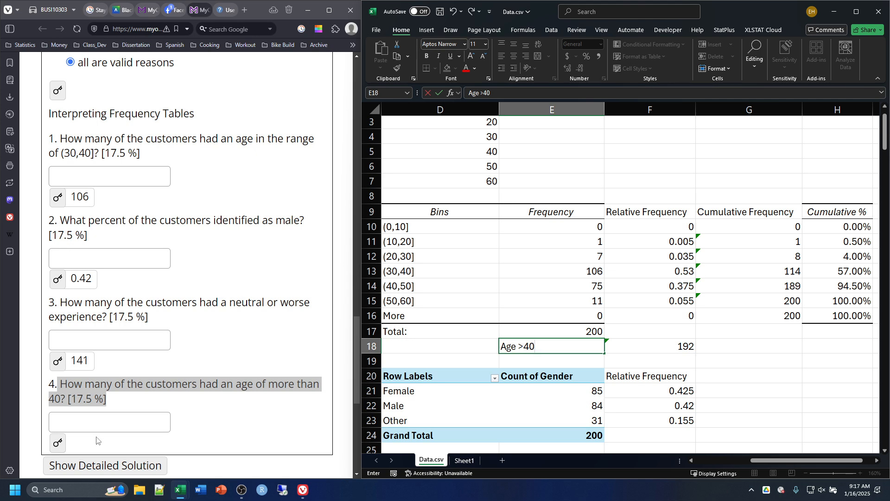
{"action": "double_click", "coordinate": [653, 348]}
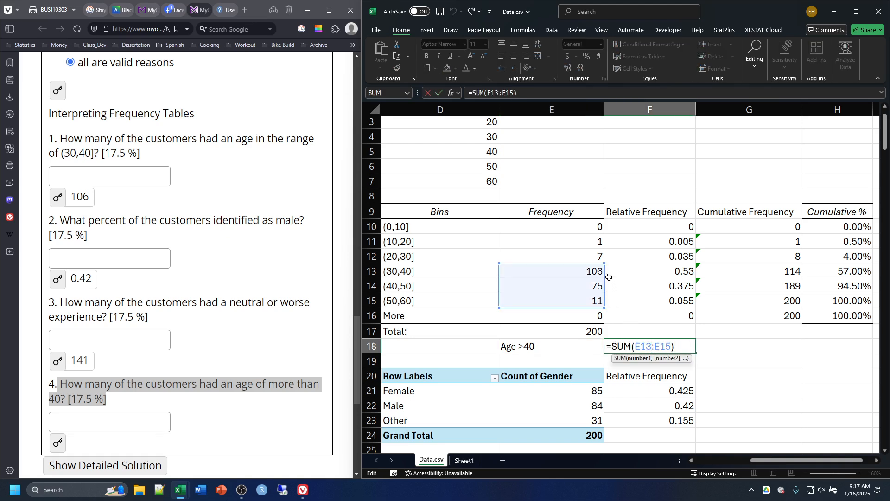
{"action": "left_click_drag", "start_coordinate": [605, 263], "coordinate": [603, 284]}
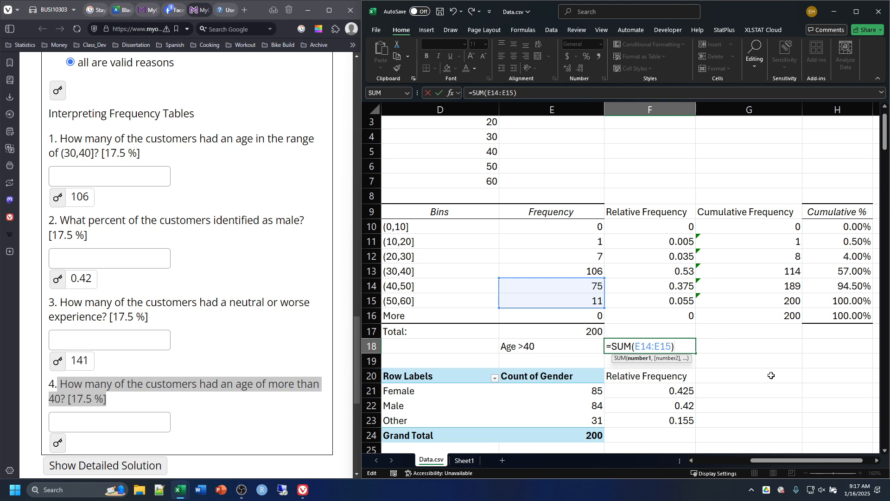
{"action": "key", "text": "Return"}
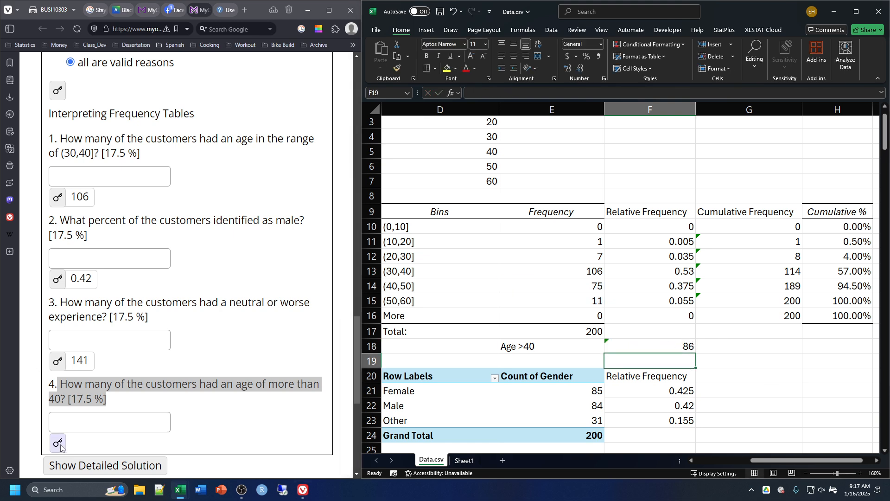
Step: Reveal the answer to question 4 about customers older than 40 and clear the question's text highlight
{"action": "left_click", "coordinate": [203, 420]}
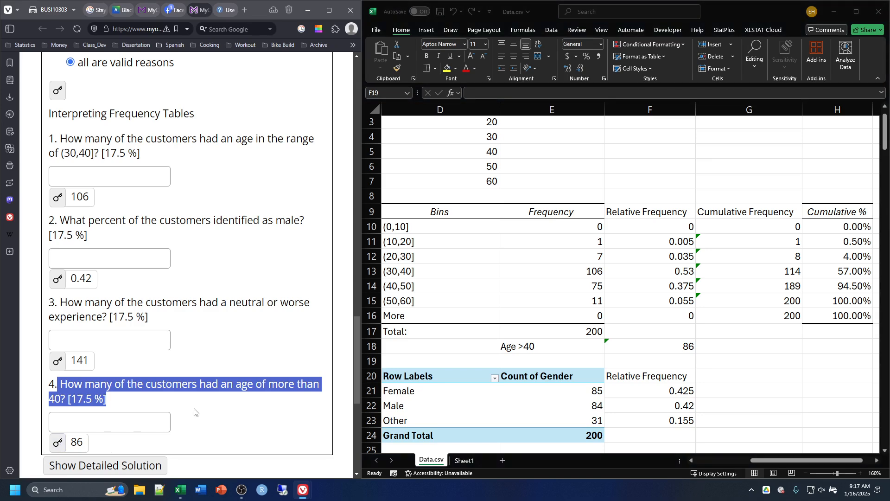
{"action": "left_click", "coordinate": [218, 407]}
{"action": "scroll", "coordinate": [234, 400], "scroll_direction": "down", "scroll_amount": 2}
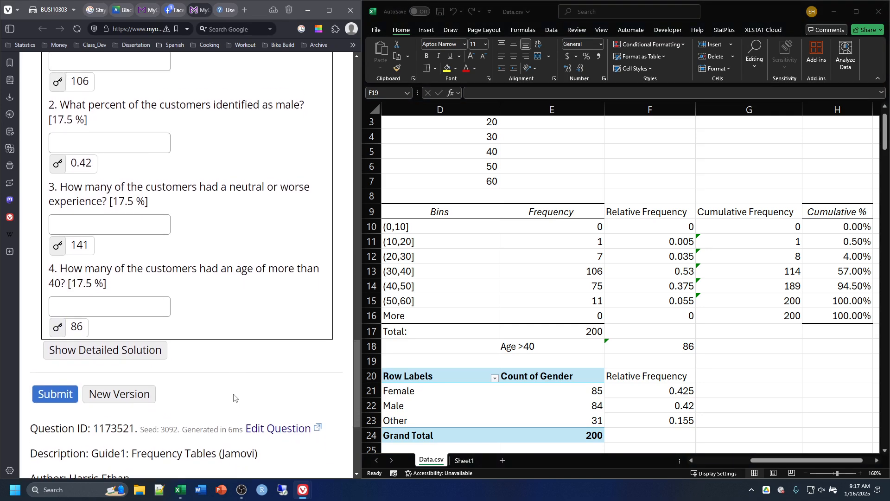
Step: Review the assignment from its final questions back to its introduction, and examine the age, gender and satisfaction frequency tables beside the raw data
{"action": "scroll", "coordinate": [234, 398], "scroll_direction": "up", "scroll_amount": 6}
{"action": "scroll", "coordinate": [234, 397], "scroll_direction": "up", "scroll_amount": 10}
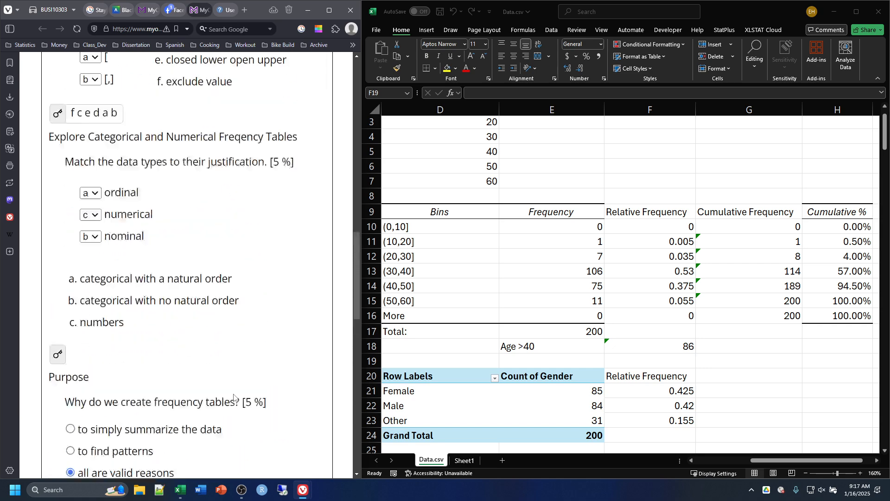
{"action": "scroll", "coordinate": [225, 395], "scroll_direction": "up", "scroll_amount": 12}
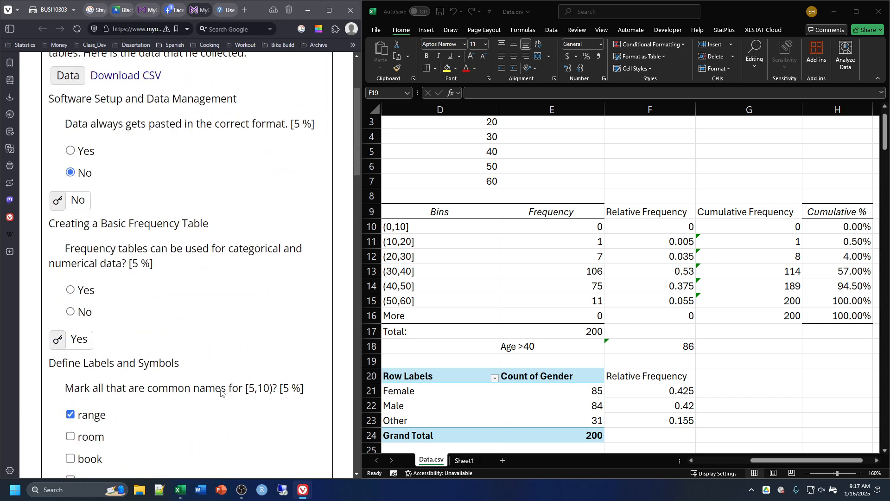
{"action": "scroll", "coordinate": [638, 290], "scroll_direction": "down", "scroll_amount": 2}
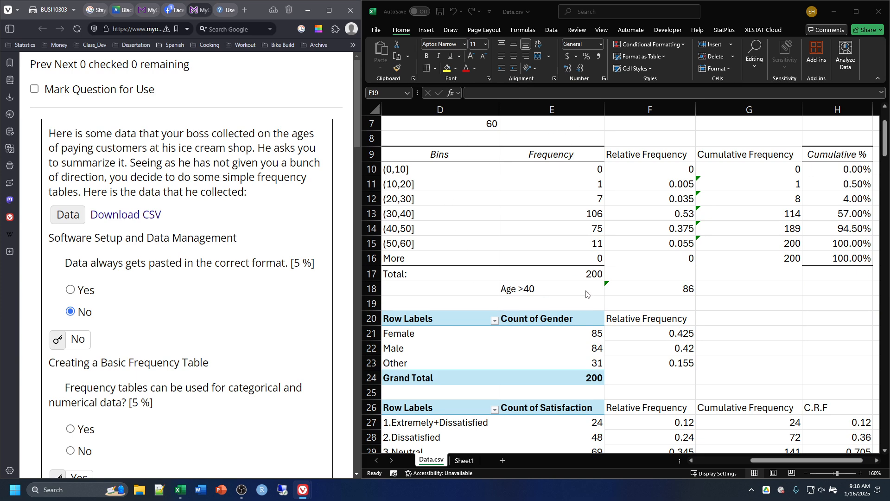
{"action": "scroll", "coordinate": [603, 172], "scroll_direction": "down", "scroll_amount": 1}
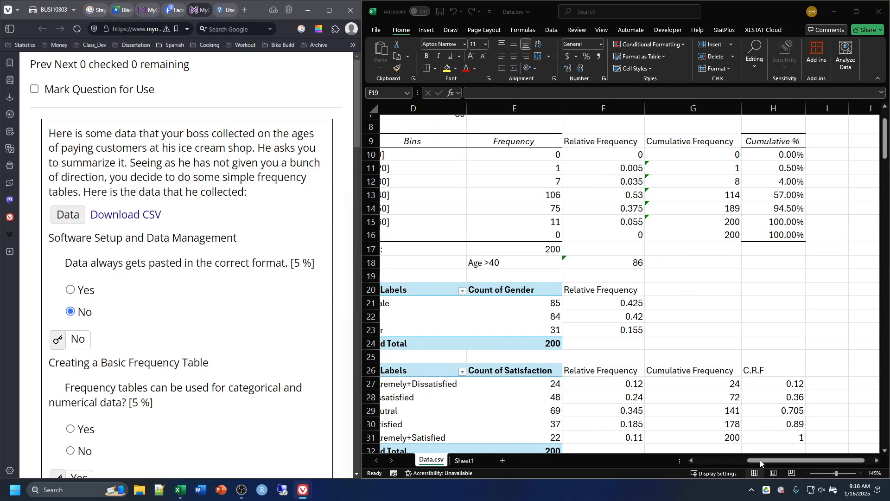
{"action": "left_click_drag", "start_coordinate": [736, 458], "coordinate": [701, 460]}
{"action": "scroll", "coordinate": [603, 321], "scroll_direction": "down", "scroll_amount": 2}
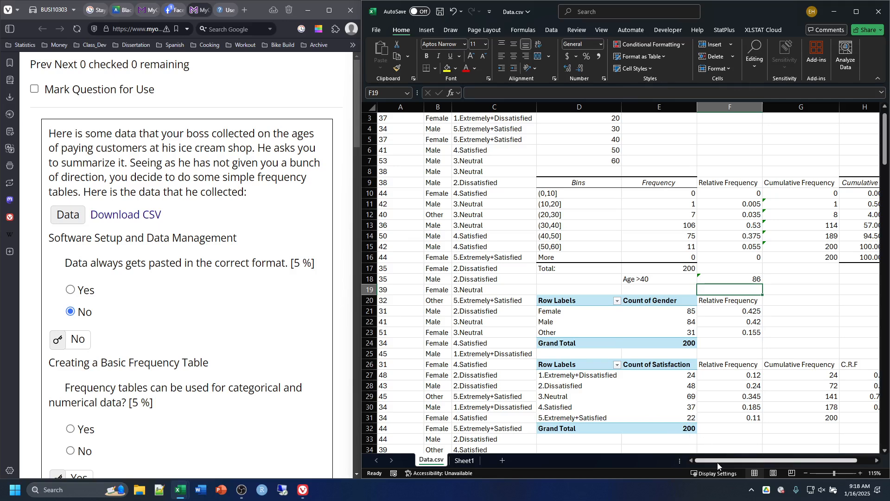
{"action": "left_click_drag", "start_coordinate": [717, 463], "coordinate": [759, 464]}
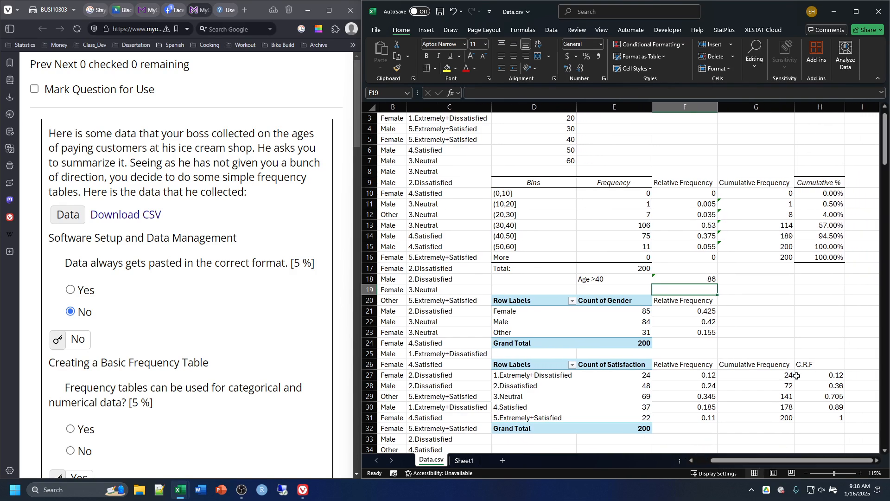